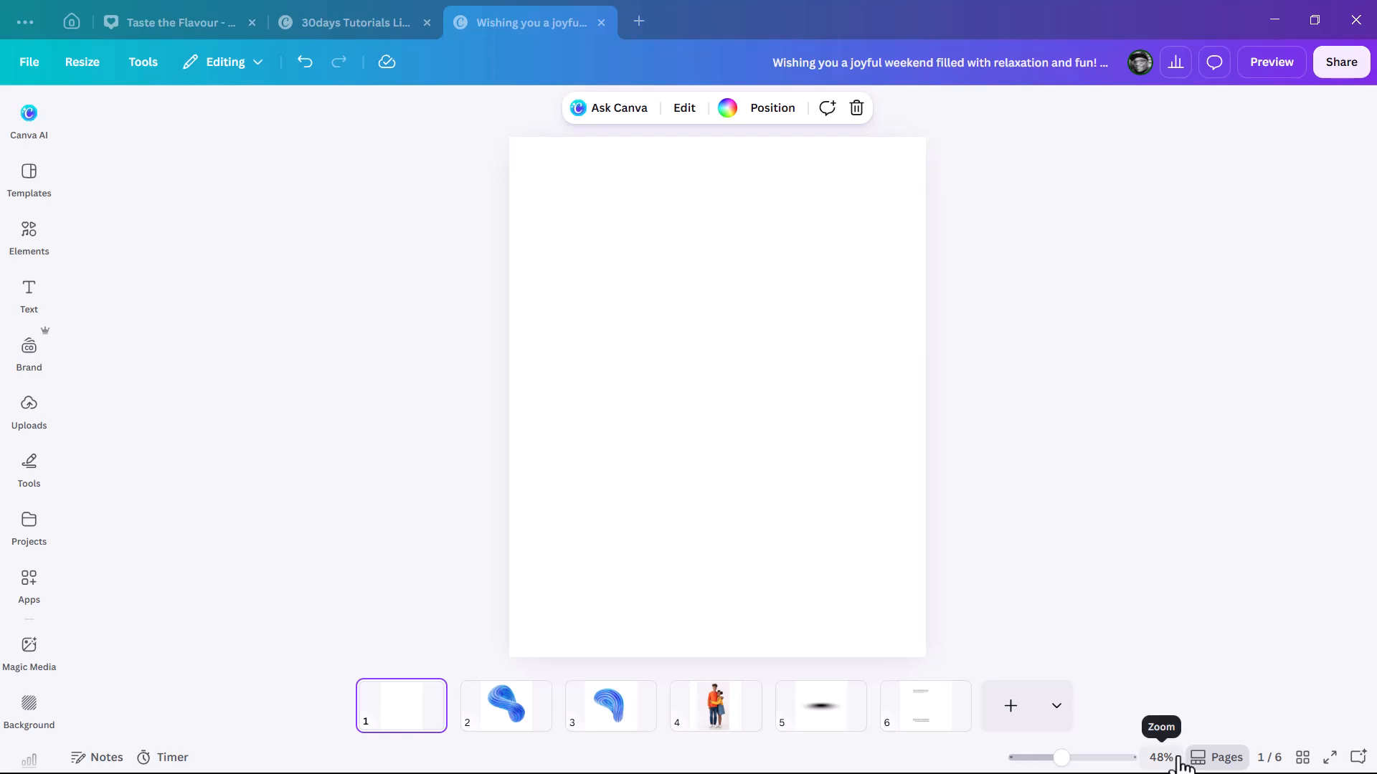
Bring the couple photo from page 4 onto page 1 at about half size and remove its background
{"action": "left_click", "coordinate": [717, 722]}
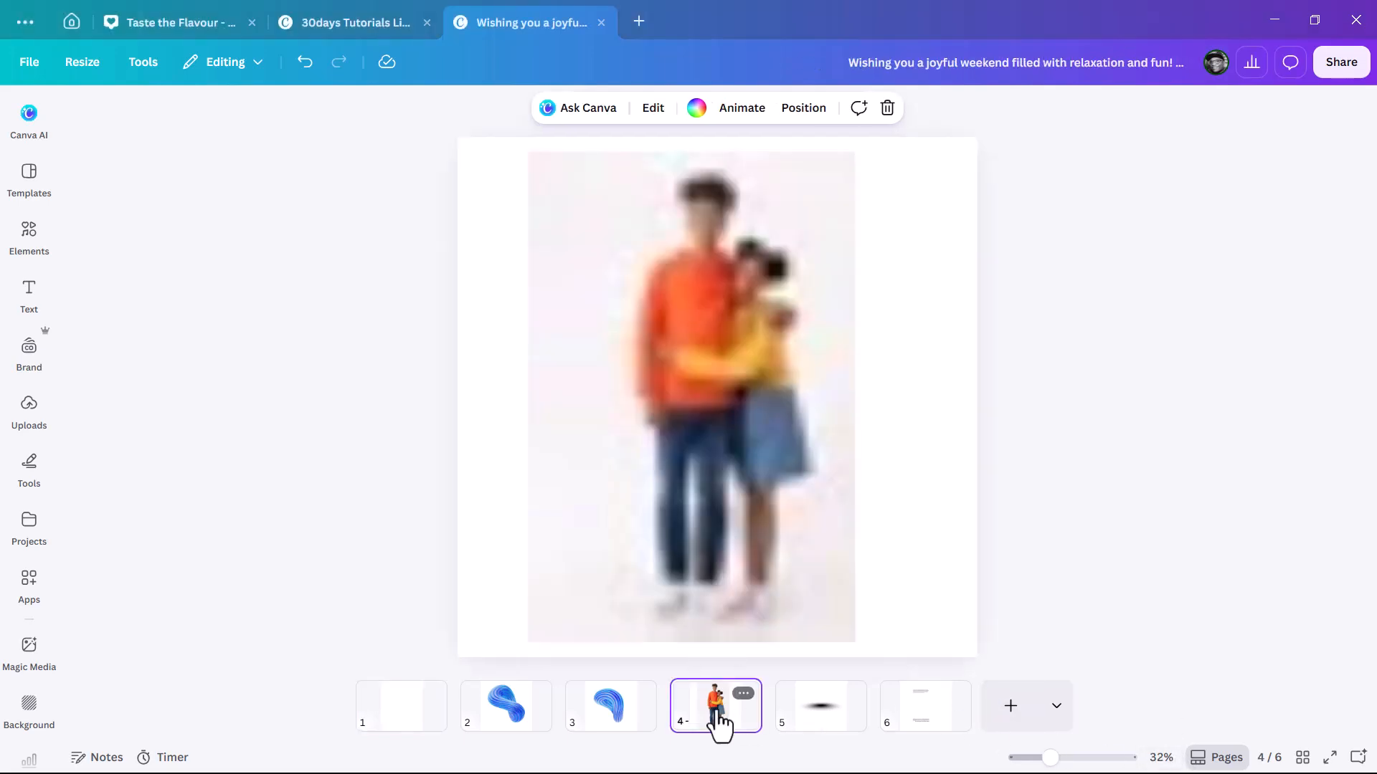
{"action": "left_click", "coordinate": [755, 447]}
{"action": "left_click_drag", "start_coordinate": [754, 363], "coordinate": [409, 732]}
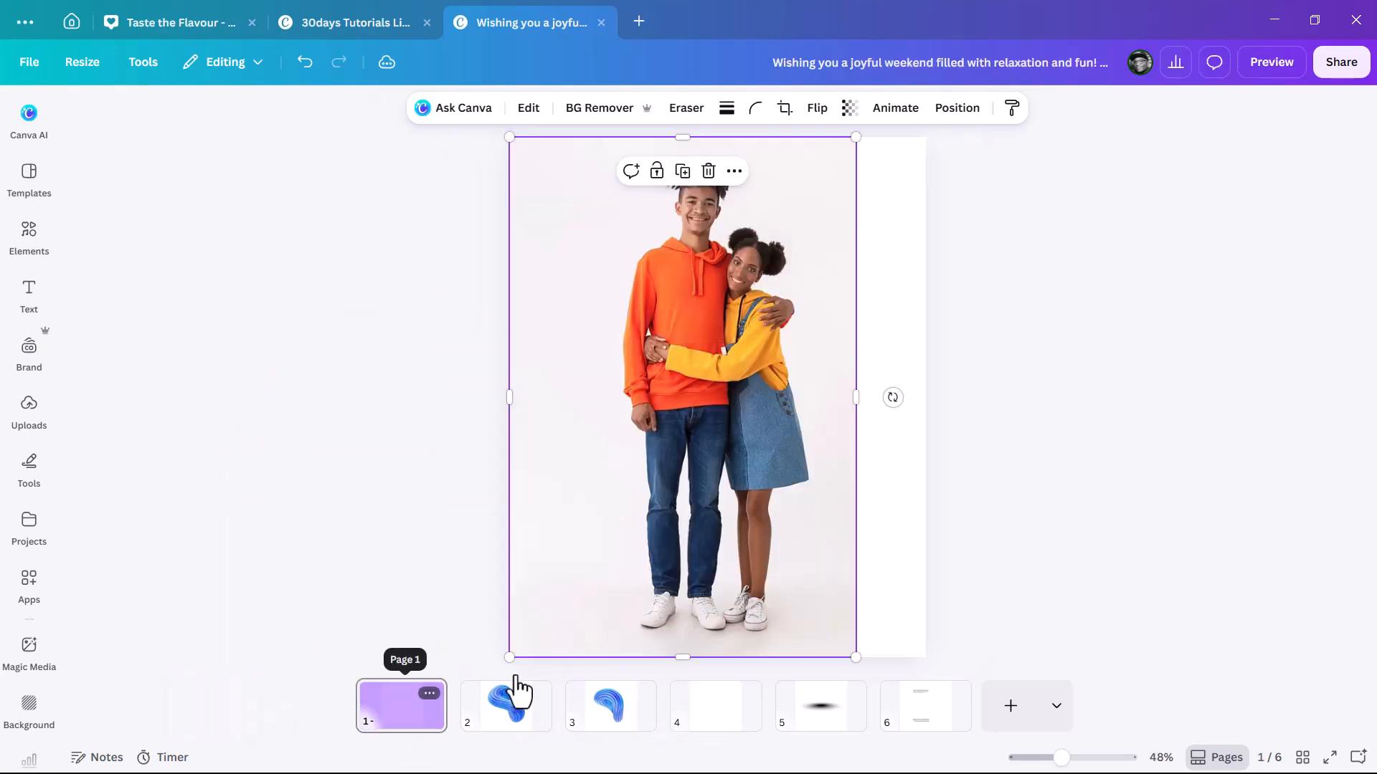
{"action": "left_click_drag", "start_coordinate": [815, 382], "coordinate": [793, 399]}
{"action": "left_click_drag", "start_coordinate": [841, 153], "coordinate": [754, 281]}
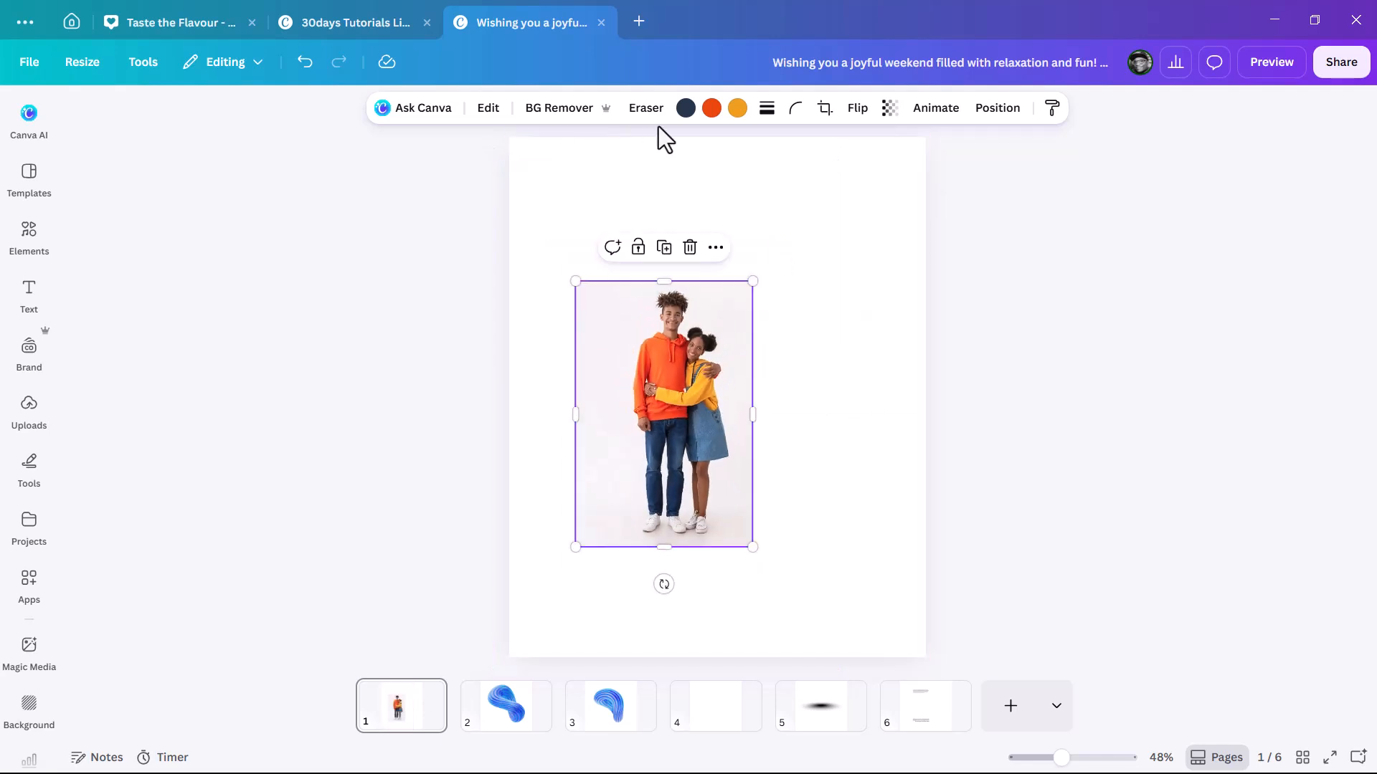
{"action": "left_click", "coordinate": [584, 113]}
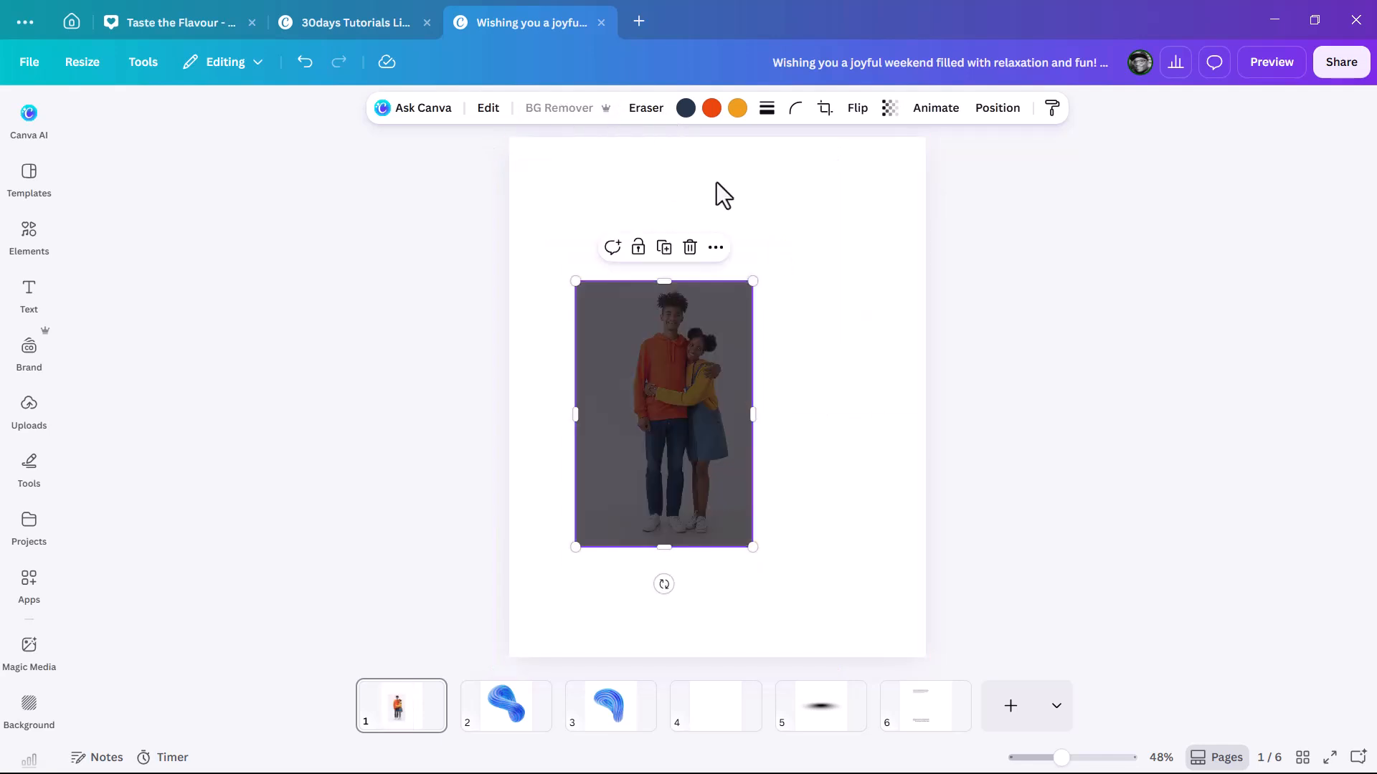
{"action": "left_click", "coordinate": [861, 196]}
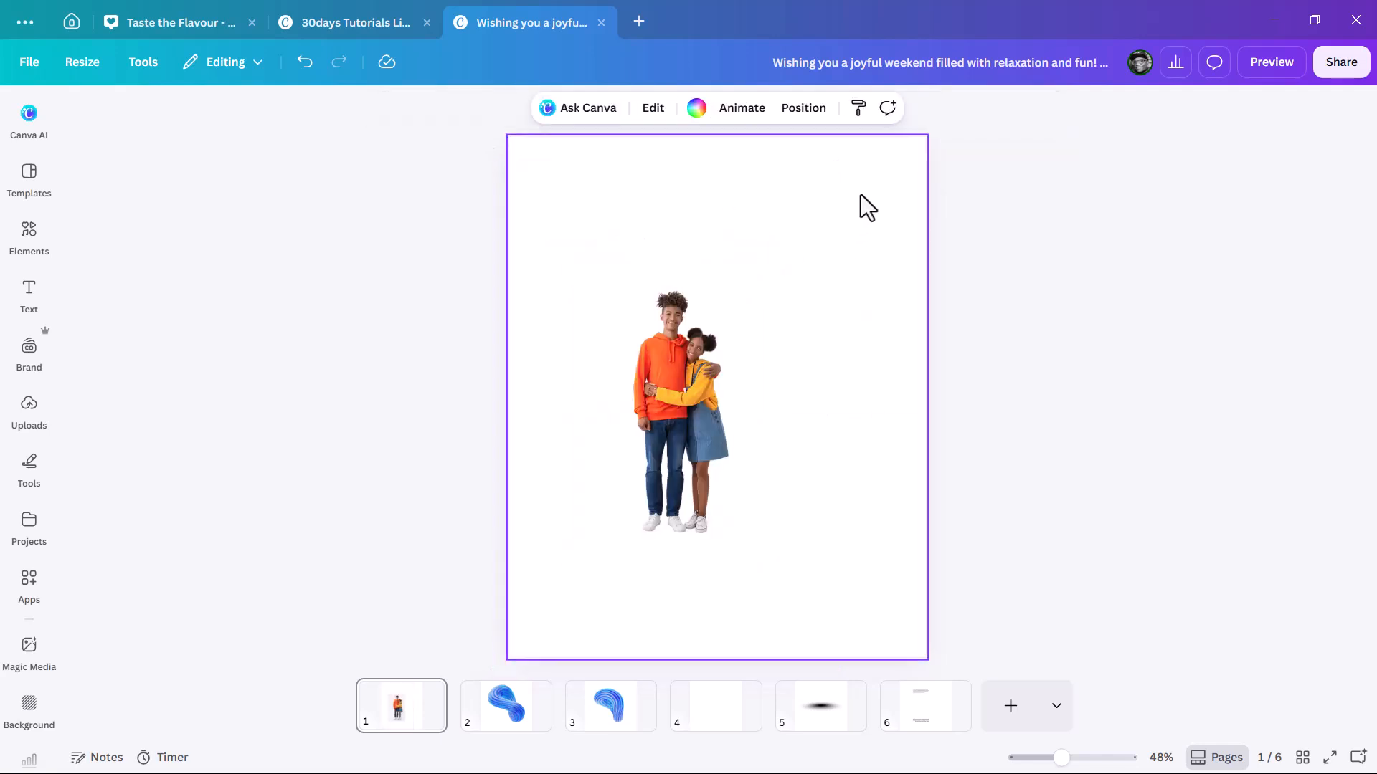
Fill the page 1 background with the #5de0e6 to #004aad linear gradient in the diagonal style
{"action": "left_click", "coordinate": [693, 122]}
{"action": "scroll", "coordinate": [215, 502], "scroll_direction": "down", "scroll_amount": 3}
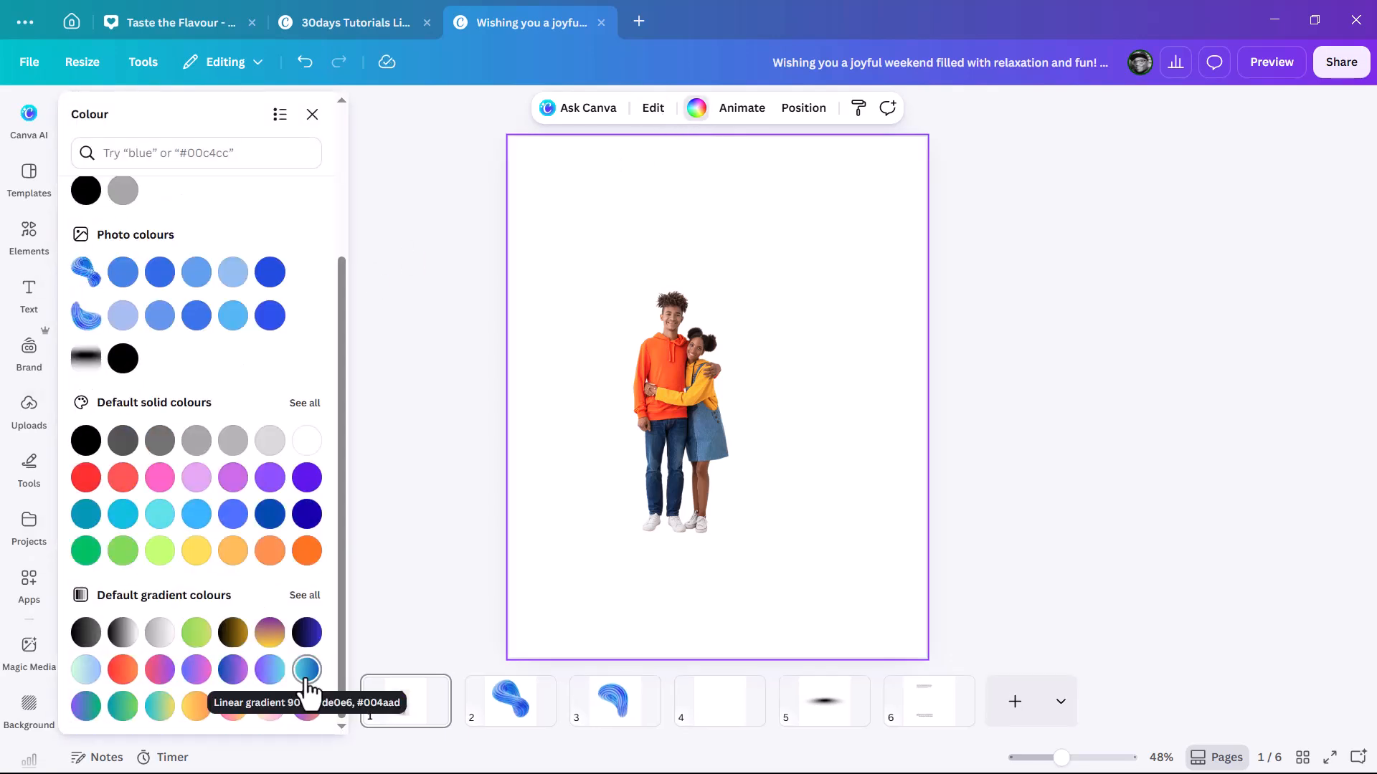
{"action": "left_click", "coordinate": [306, 678]}
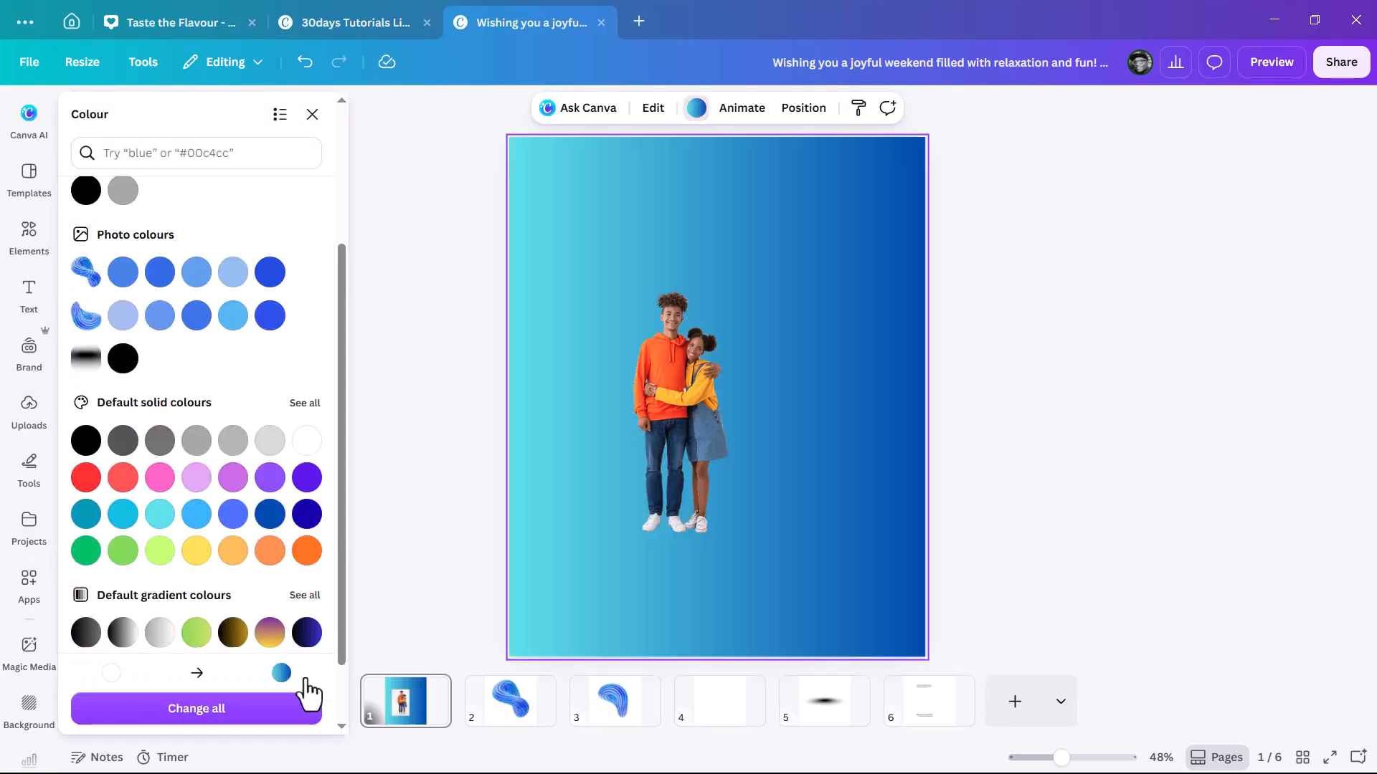
{"action": "scroll", "coordinate": [170, 215], "scroll_direction": "up", "scroll_amount": 3}
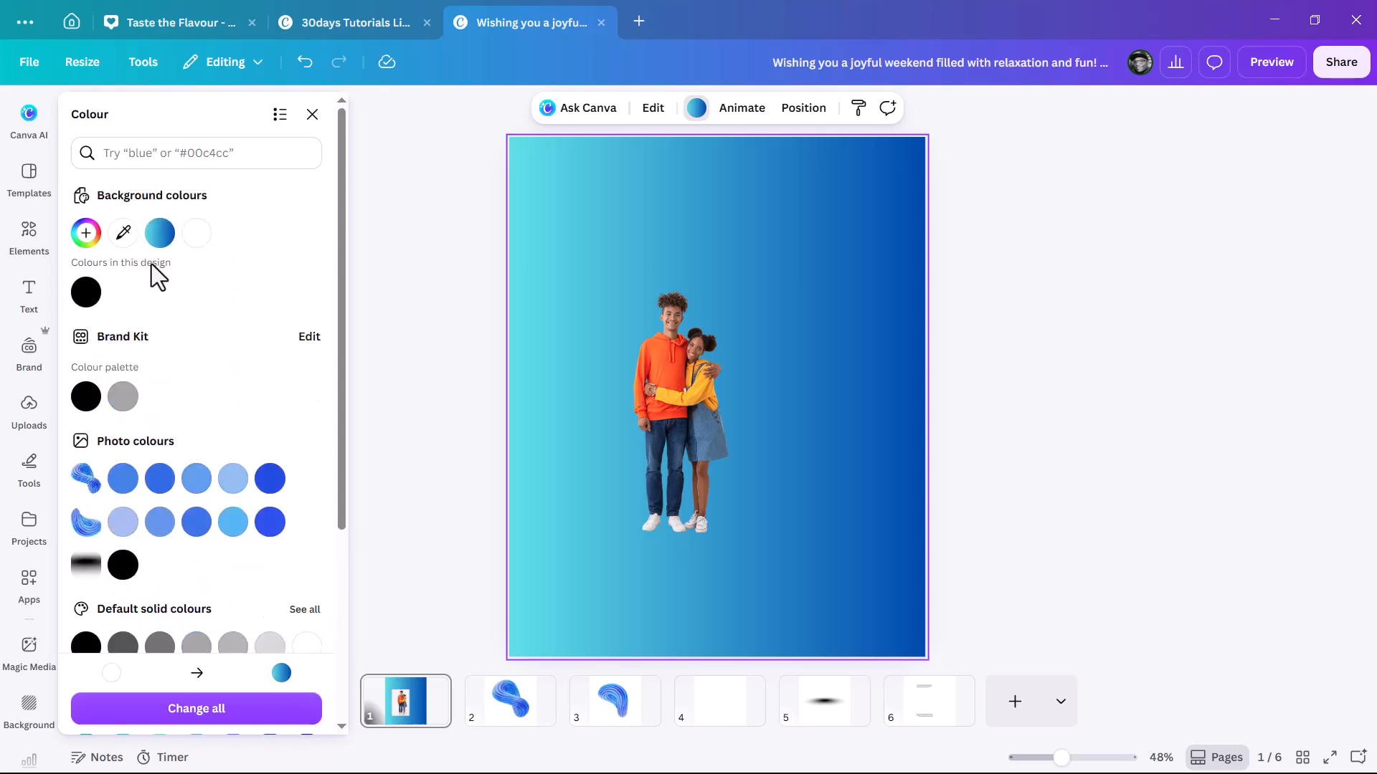
{"action": "left_click", "coordinate": [86, 233]}
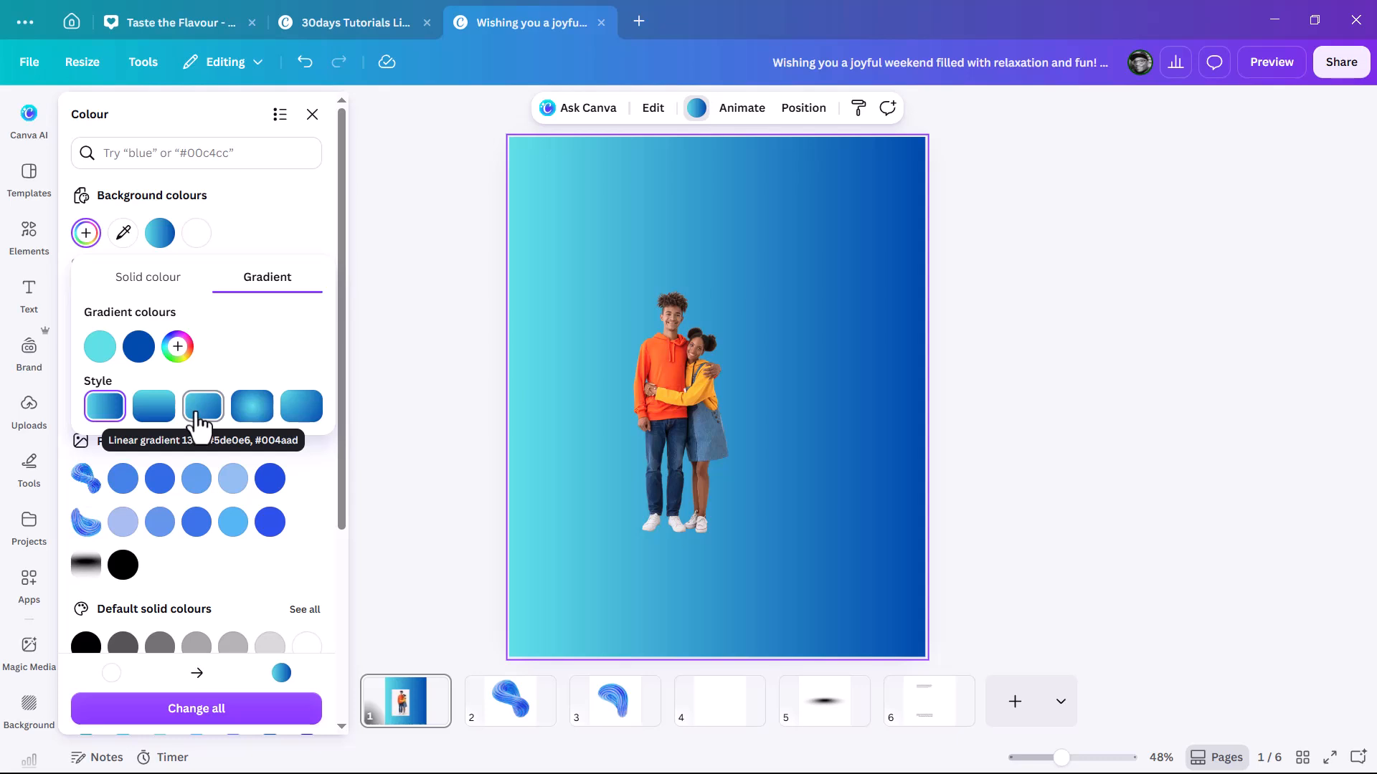
{"action": "left_click", "coordinate": [197, 416]}
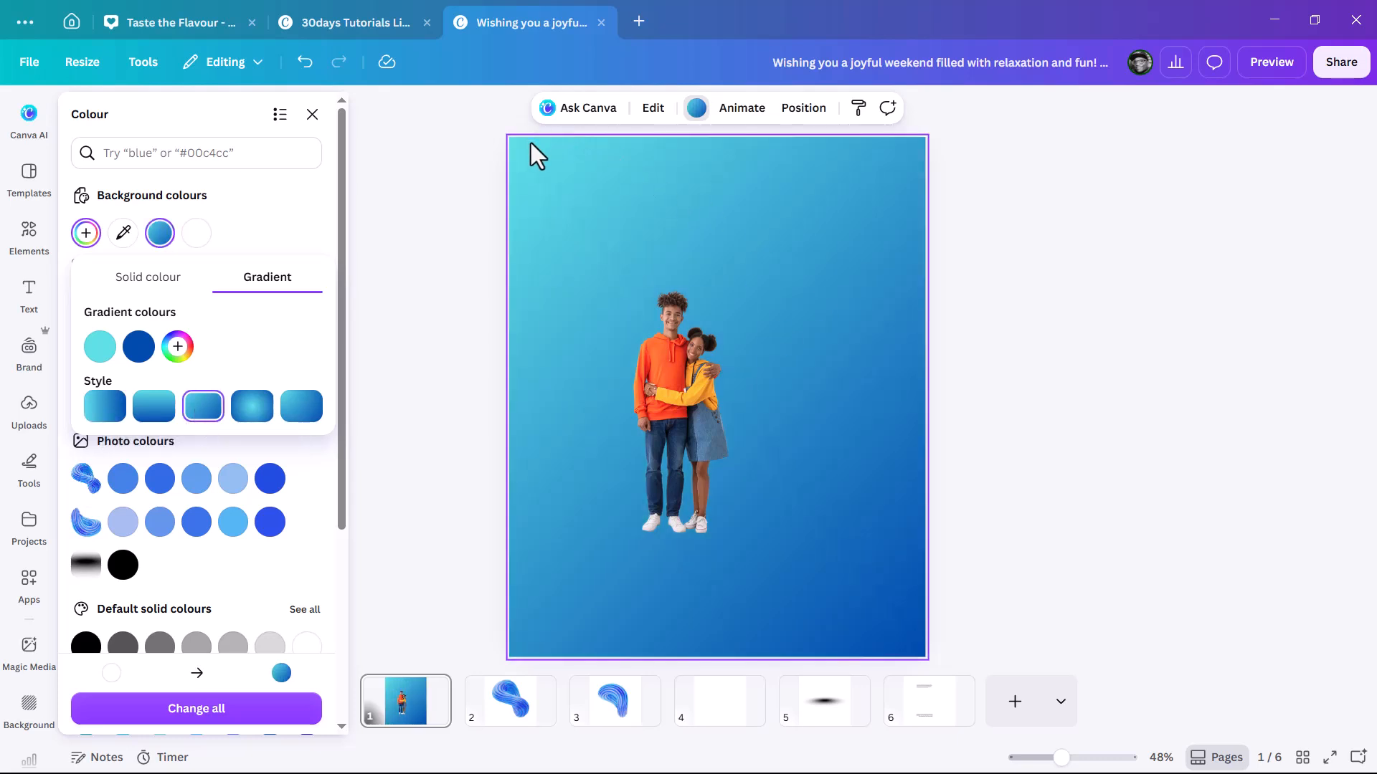
Enlarge the couple cutout slightly and position it in the left half of the page
{"action": "left_click_drag", "start_coordinate": [618, 395], "coordinate": [617, 403]}
{"action": "left_click_drag", "start_coordinate": [703, 525], "coordinate": [739, 553]}
{"action": "left_click_drag", "start_coordinate": [642, 409], "coordinate": [647, 416]}
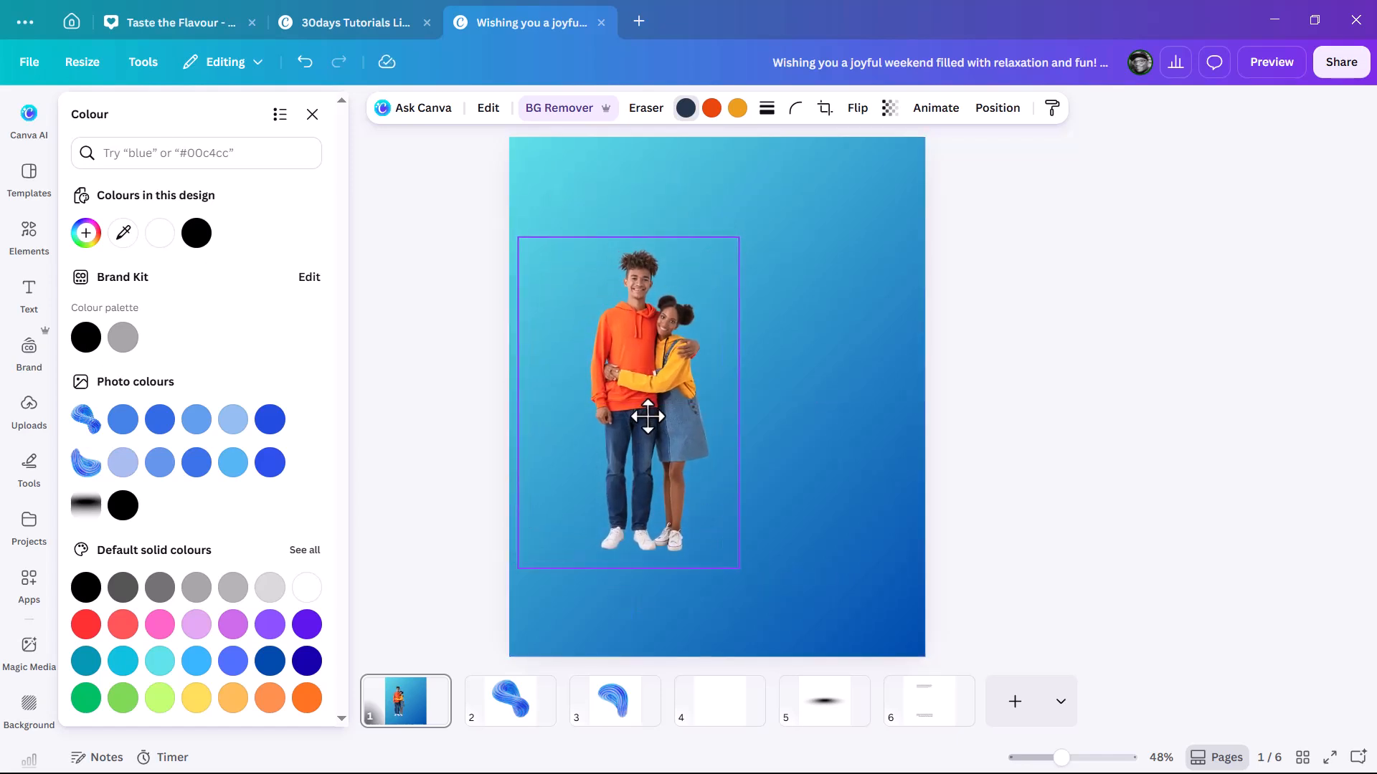
{"action": "left_click", "coordinate": [845, 432]}
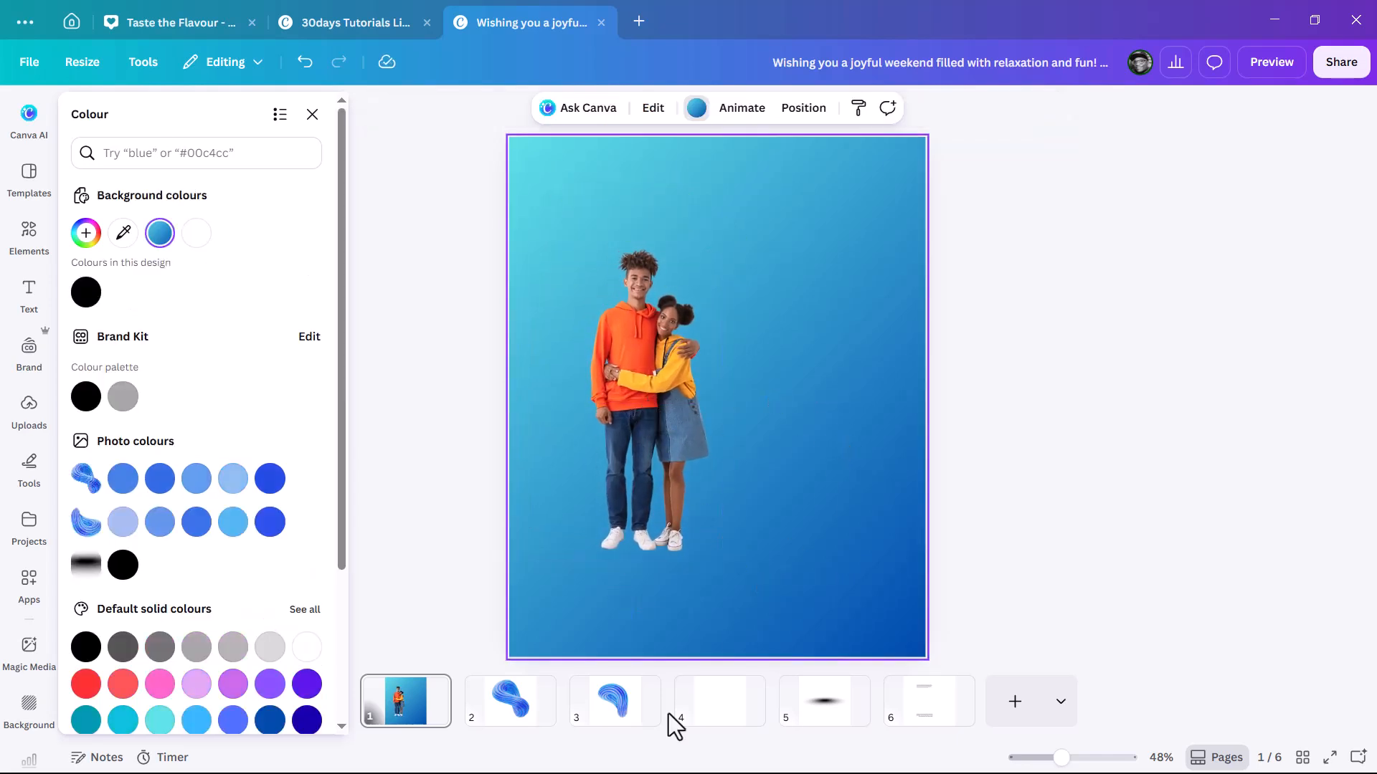
Bring the blue swirl from page 2 onto page 1, shrink it and let it run off the upper right edge
{"action": "left_click", "coordinate": [510, 707]}
{"action": "left_click", "coordinate": [729, 449]}
{"action": "left_click", "coordinate": [412, 709]}
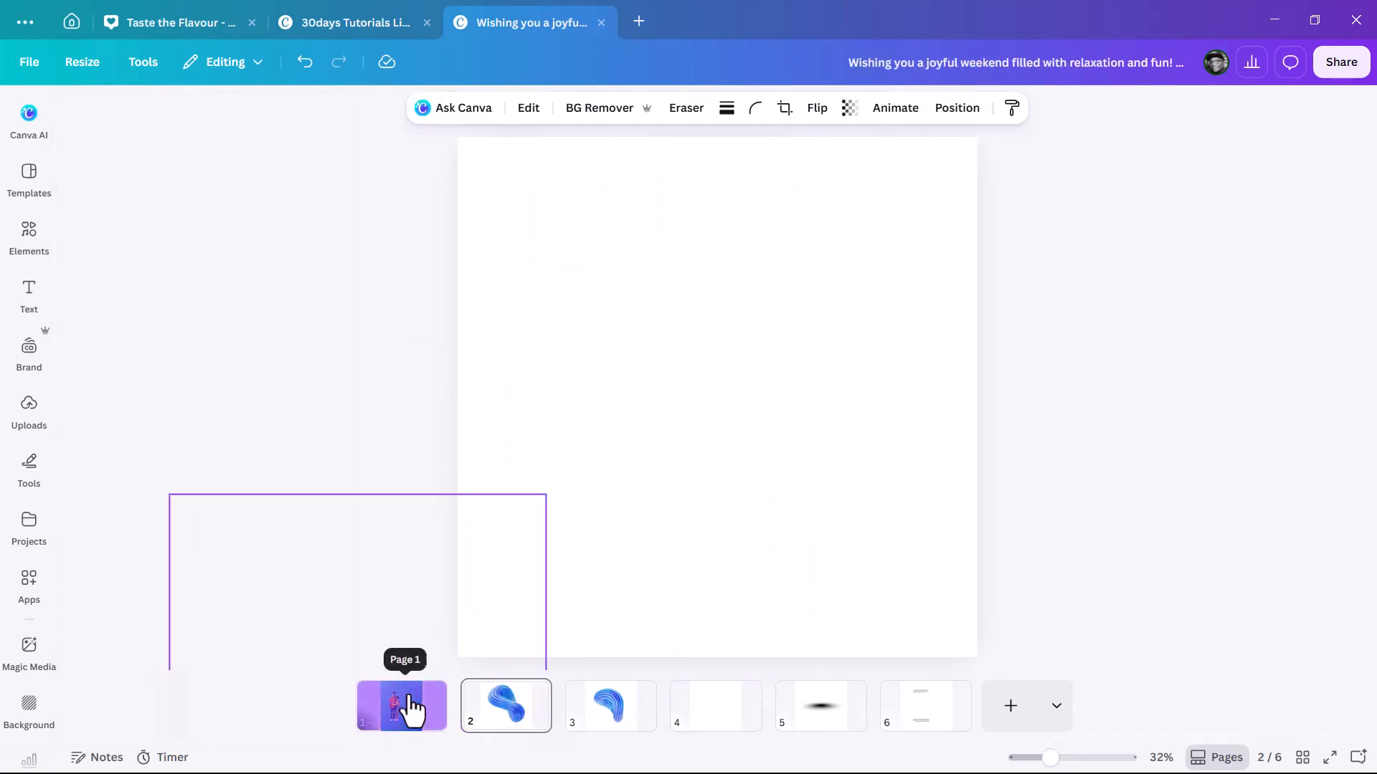
{"action": "left_click_drag", "start_coordinate": [413, 709], "coordinate": [412, 710]}
{"action": "left_click_drag", "start_coordinate": [923, 562], "coordinate": [717, 333]}
{"action": "left_click_drag", "start_coordinate": [652, 265], "coordinate": [954, 283]}
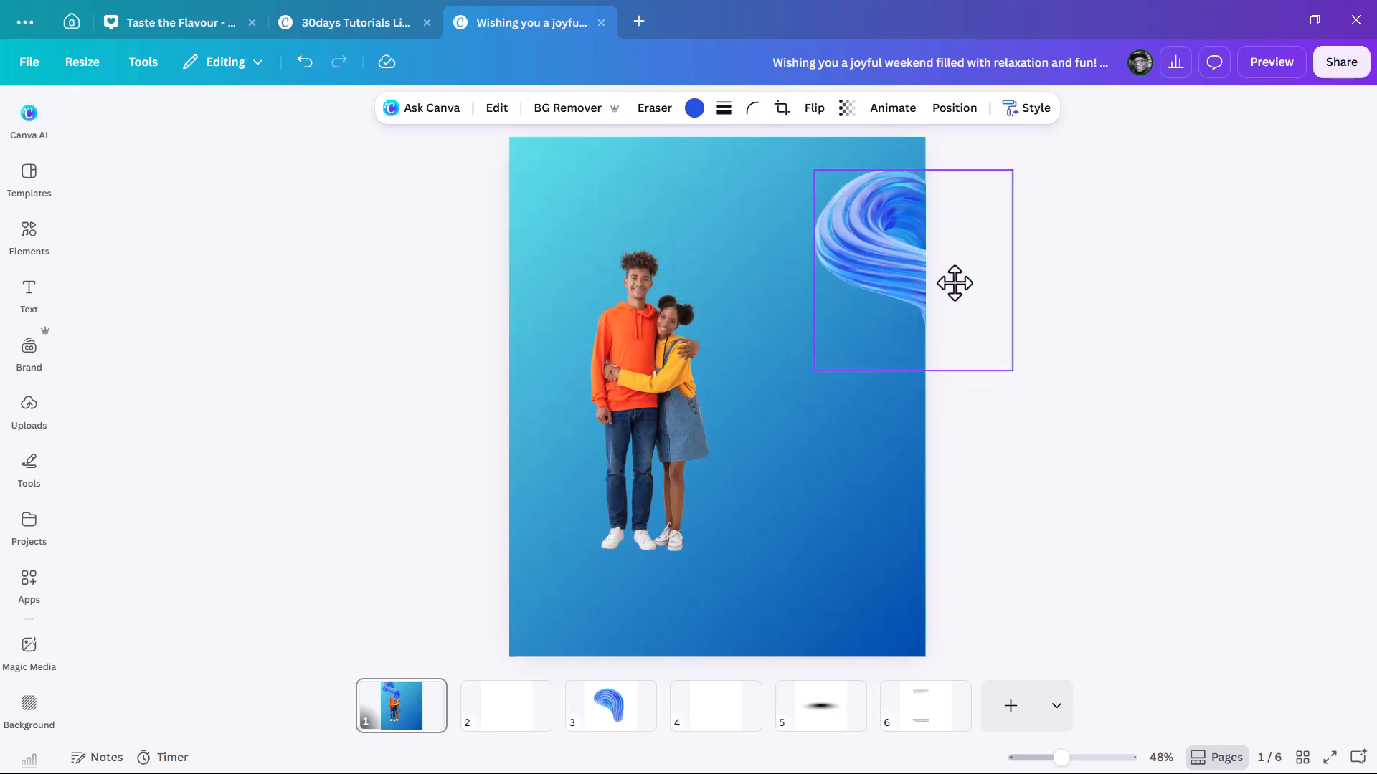
Place the page 3 blue swirl, scaled down, in page 1's lower-left corner and shift the couple slightly left
{"action": "left_click", "coordinate": [615, 733]}
{"action": "left_click", "coordinate": [745, 432]}
{"action": "left_click_drag", "start_coordinate": [786, 360], "coordinate": [402, 714]}
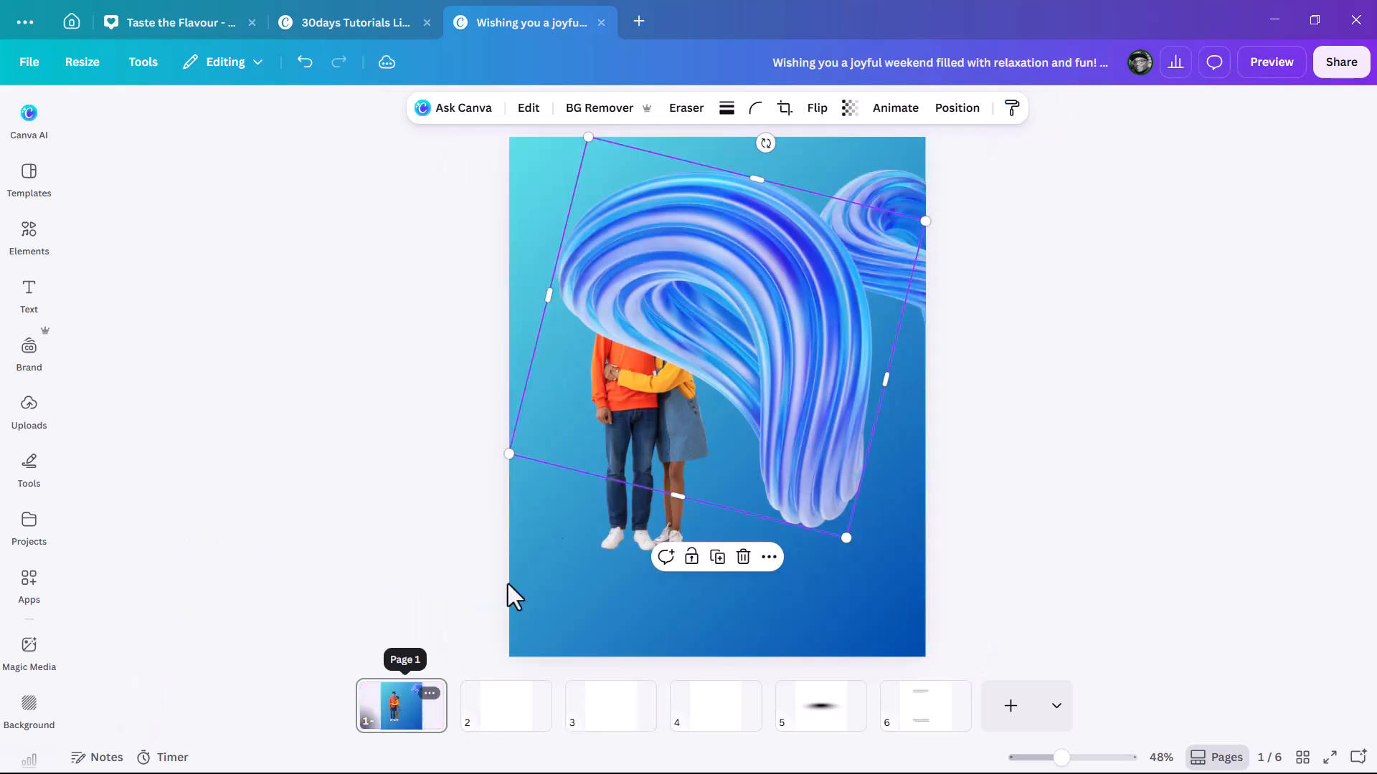
{"action": "left_click_drag", "start_coordinate": [923, 219], "coordinate": [721, 335]}
{"action": "left_click_drag", "start_coordinate": [635, 394], "coordinate": [538, 652]}
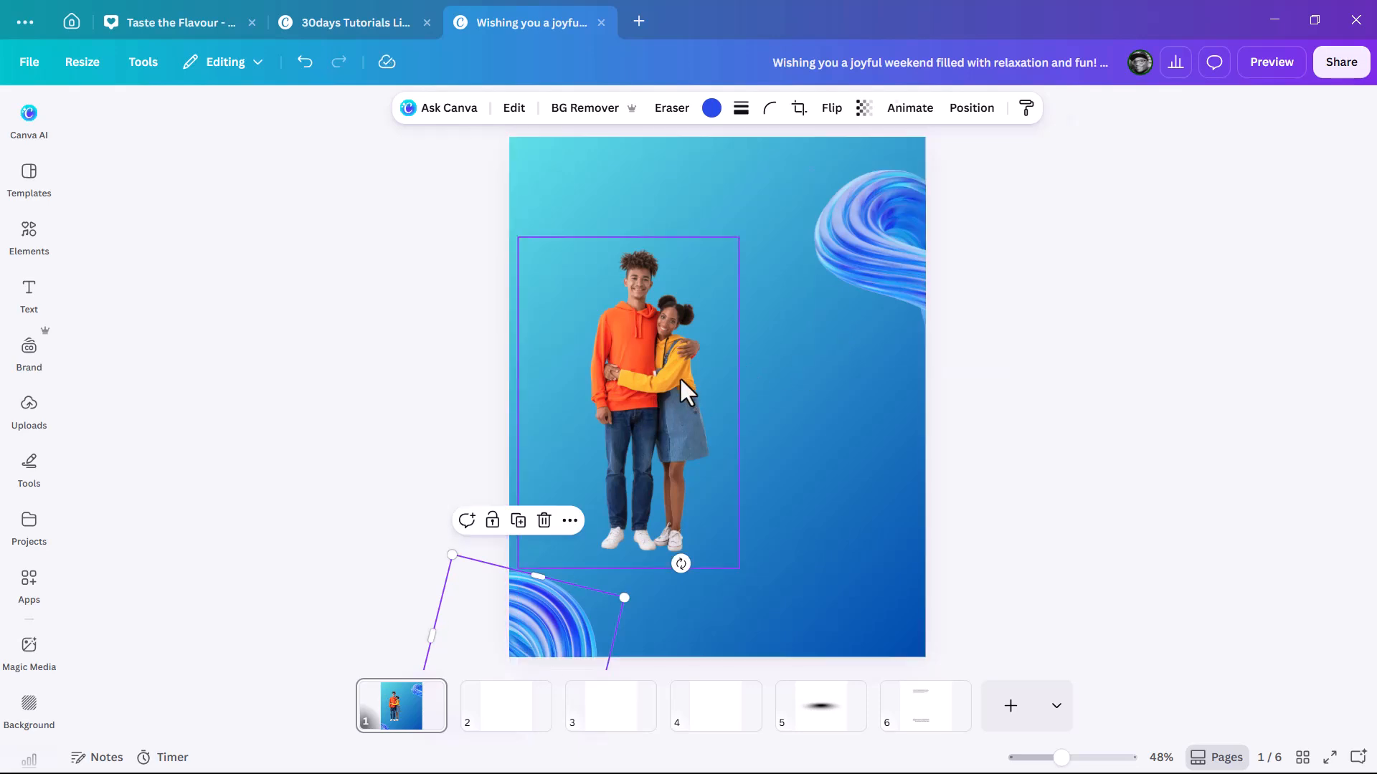
{"action": "left_click_drag", "start_coordinate": [682, 377], "coordinate": [672, 376]}
{"action": "left_click", "coordinate": [816, 394]}
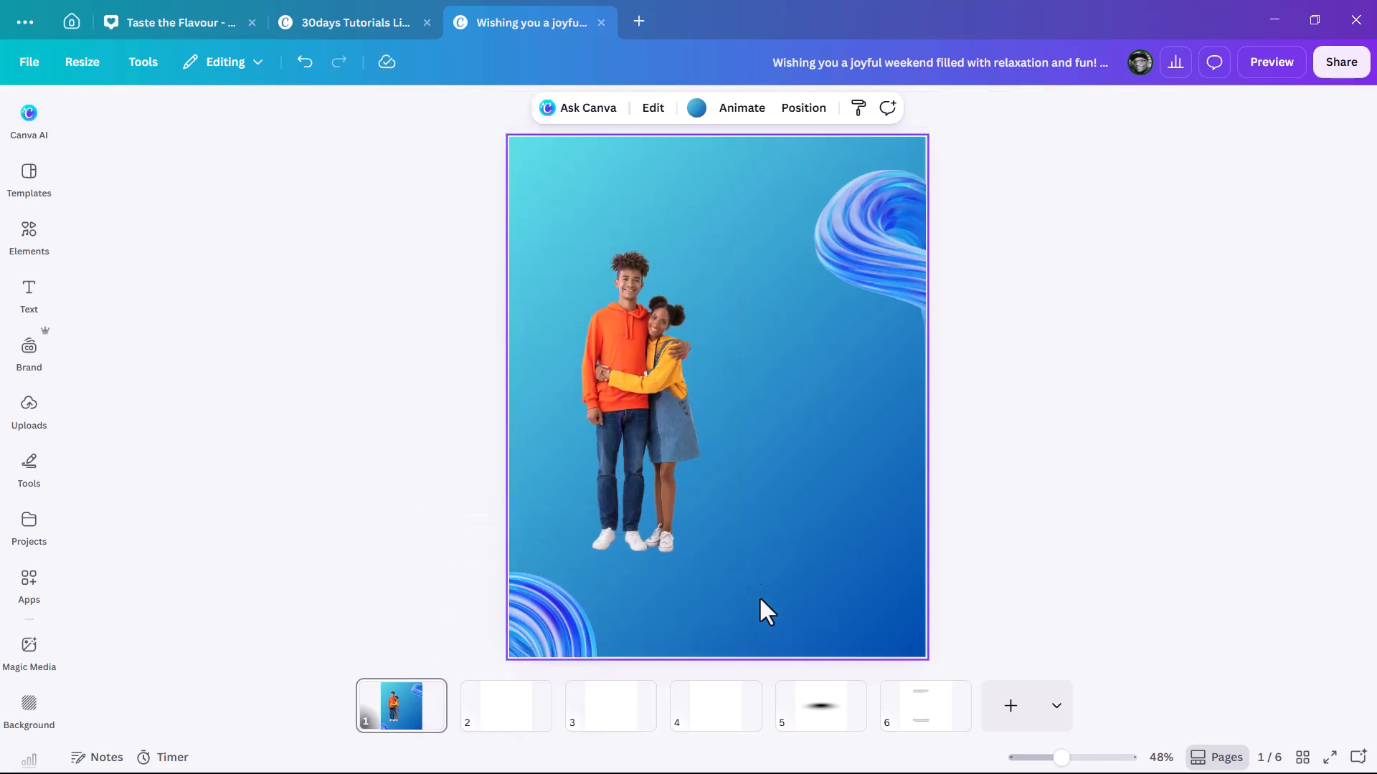
Bring the black shadow from page 5 onto page 1 and scale it down under the couple's feet
{"action": "left_click", "coordinate": [842, 724]}
{"action": "left_click", "coordinate": [836, 409]}
{"action": "left_click_drag", "start_coordinate": [836, 409], "coordinate": [398, 706]}
{"action": "left_click_drag", "start_coordinate": [803, 179], "coordinate": [739, 554]}
{"action": "left_click_drag", "start_coordinate": [860, 590], "coordinate": [707, 550]}
{"action": "left_click_drag", "start_coordinate": [776, 594], "coordinate": [717, 580]}
Duplicate the shadow and shrink the copy to about half size beneath the woman's feet
{"action": "scroll", "coordinate": [634, 558], "scroll_direction": "up", "scroll_amount": 3}
{"action": "left_click_drag", "start_coordinate": [518, 561], "coordinate": [618, 535]}
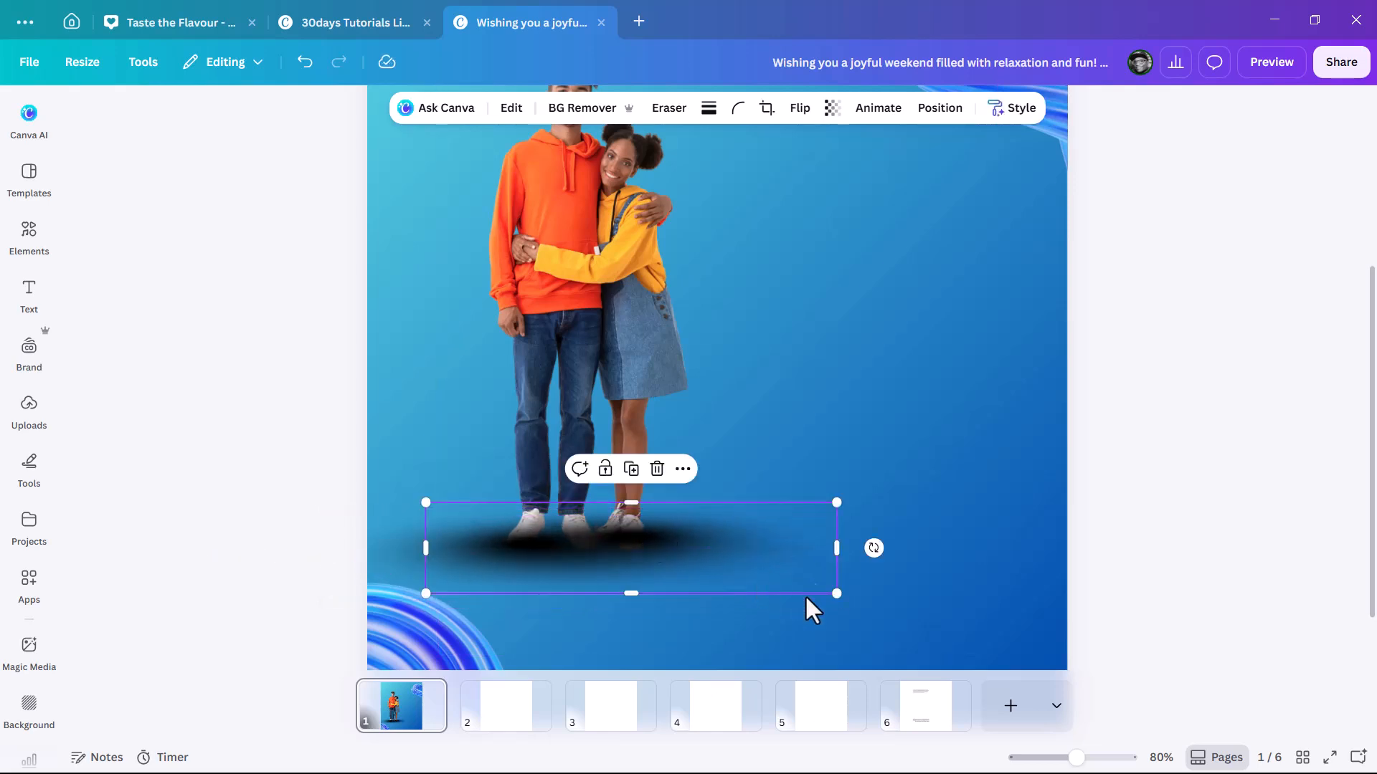
{"action": "left_click_drag", "start_coordinate": [835, 595], "coordinate": [734, 563]}
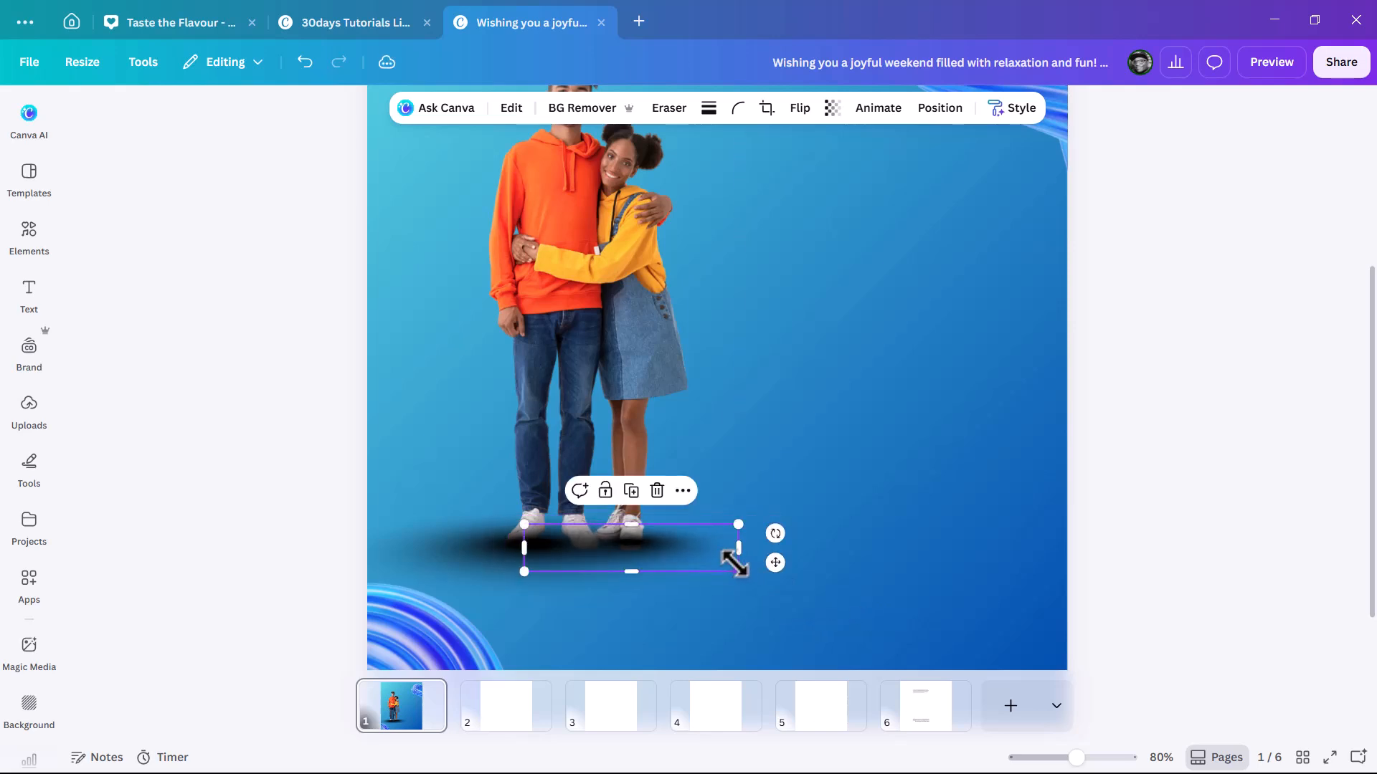
Set the transparency of both shadows to 64
{"action": "left_click", "coordinate": [458, 545], "text": "shift"}
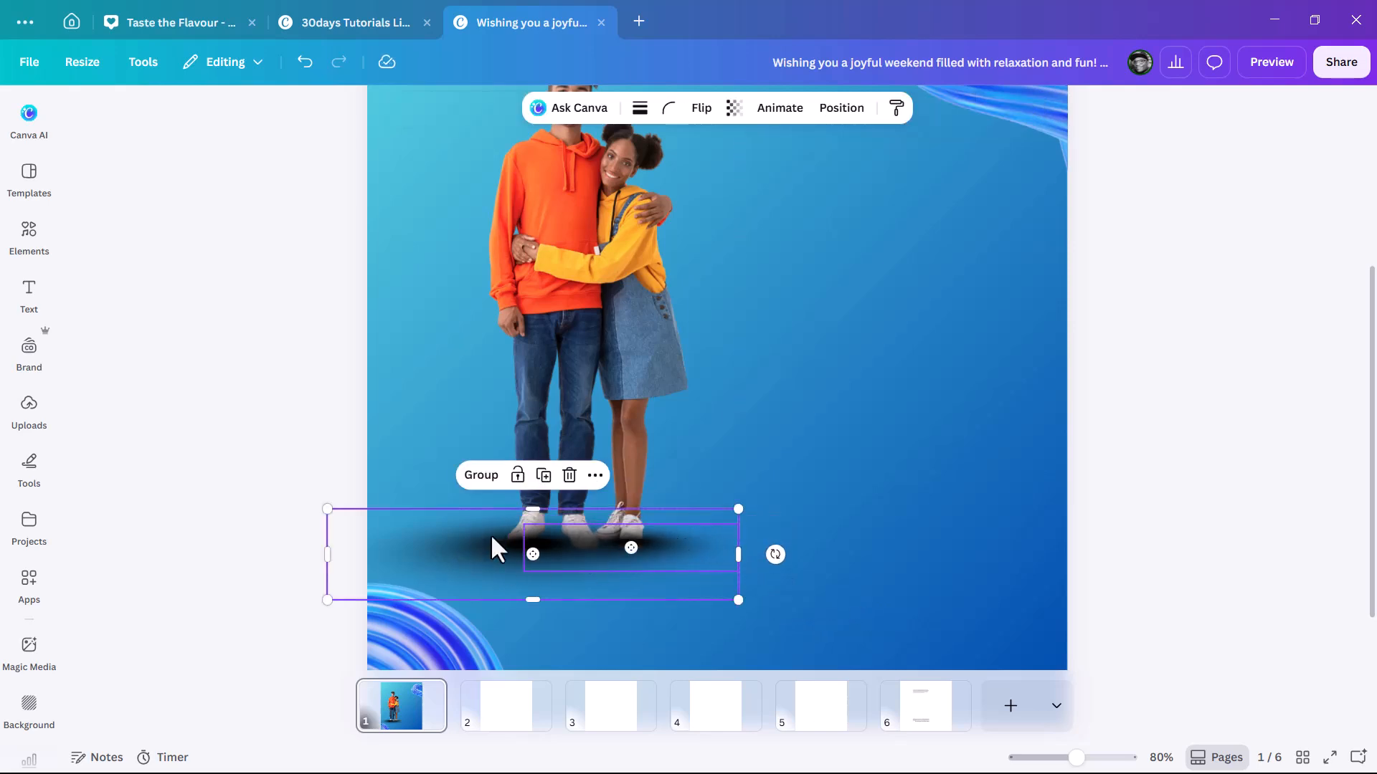
{"action": "left_click", "coordinate": [733, 108]}
{"action": "mouse_move", "coordinate": [744, 179]}
{"action": "left_mouse_down"}
{"action": "mouse_move", "coordinate": [698, 172]}
{"action": "mouse_move", "coordinate": [728, 181]}
{"action": "left_mouse_up"}
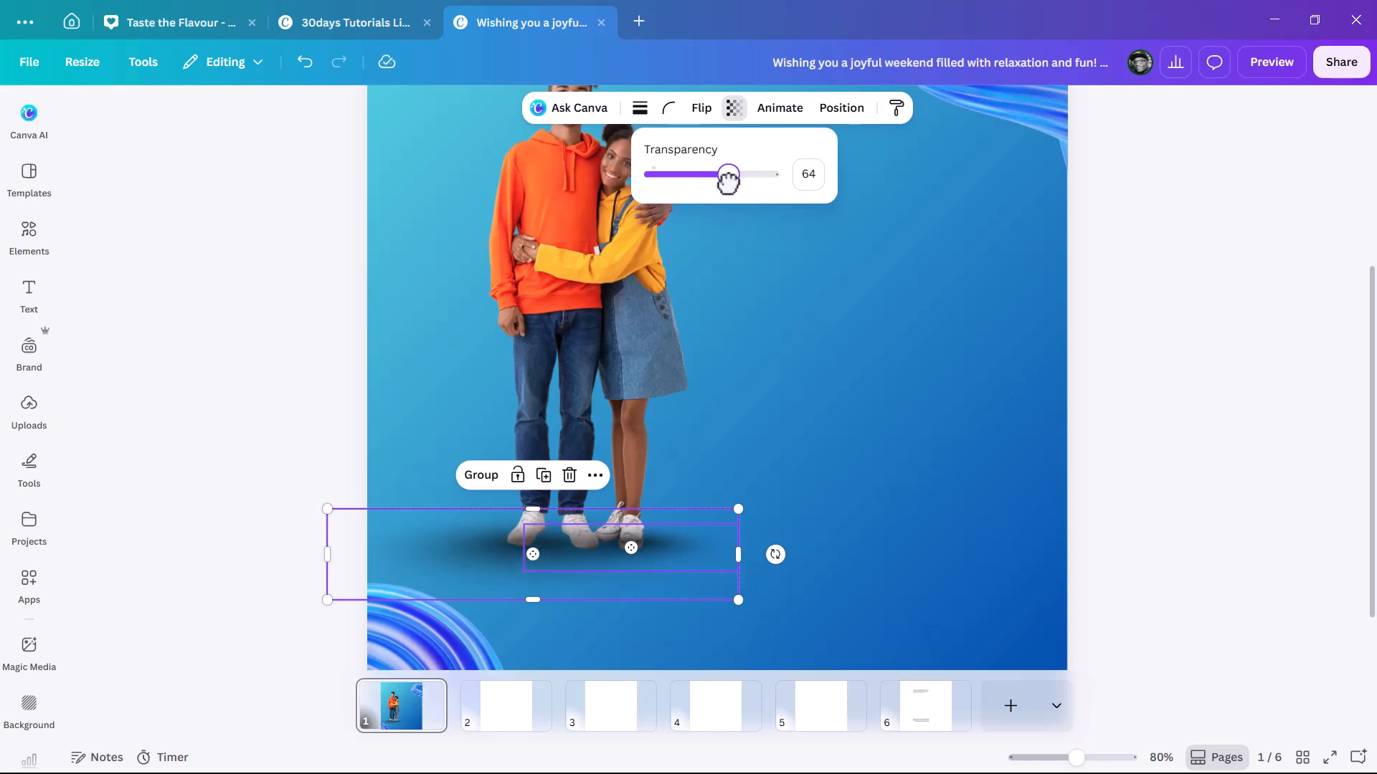
{"action": "left_click", "coordinate": [1182, 357]}
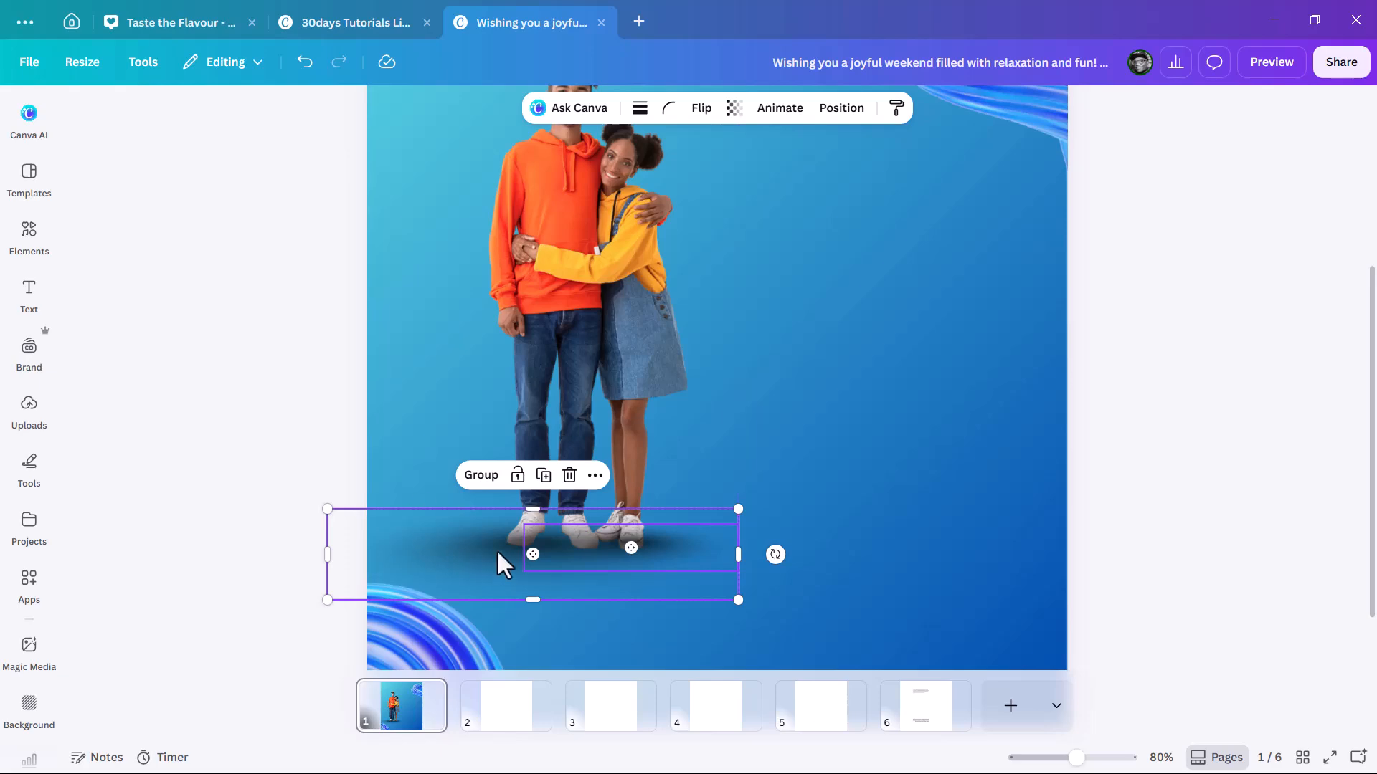
Send both shadows behind the couple cutout so they no longer cover the shoes
{"action": "scroll", "coordinate": [492, 552], "scroll_direction": "up", "scroll_amount": 5}
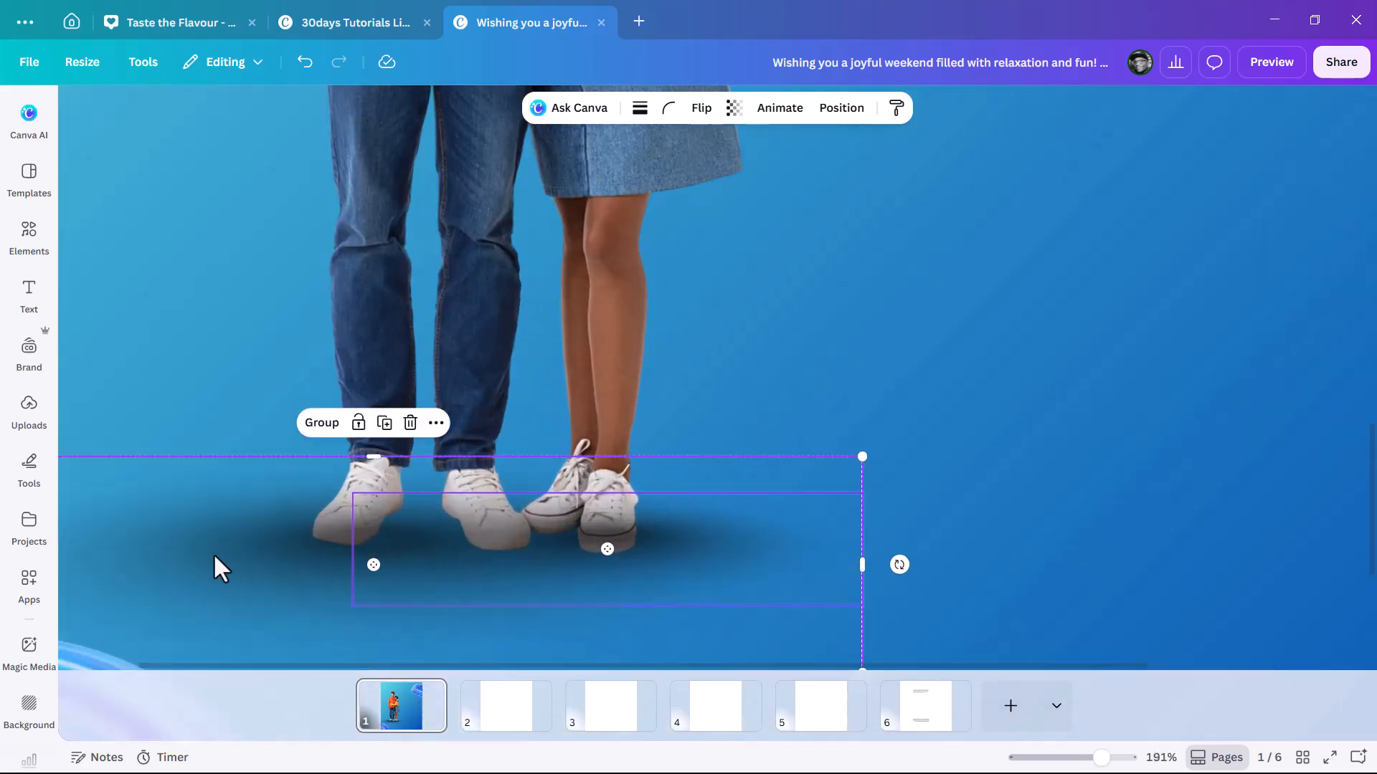
{"action": "scroll", "coordinate": [498, 516], "scroll_direction": "down", "scroll_amount": 6}
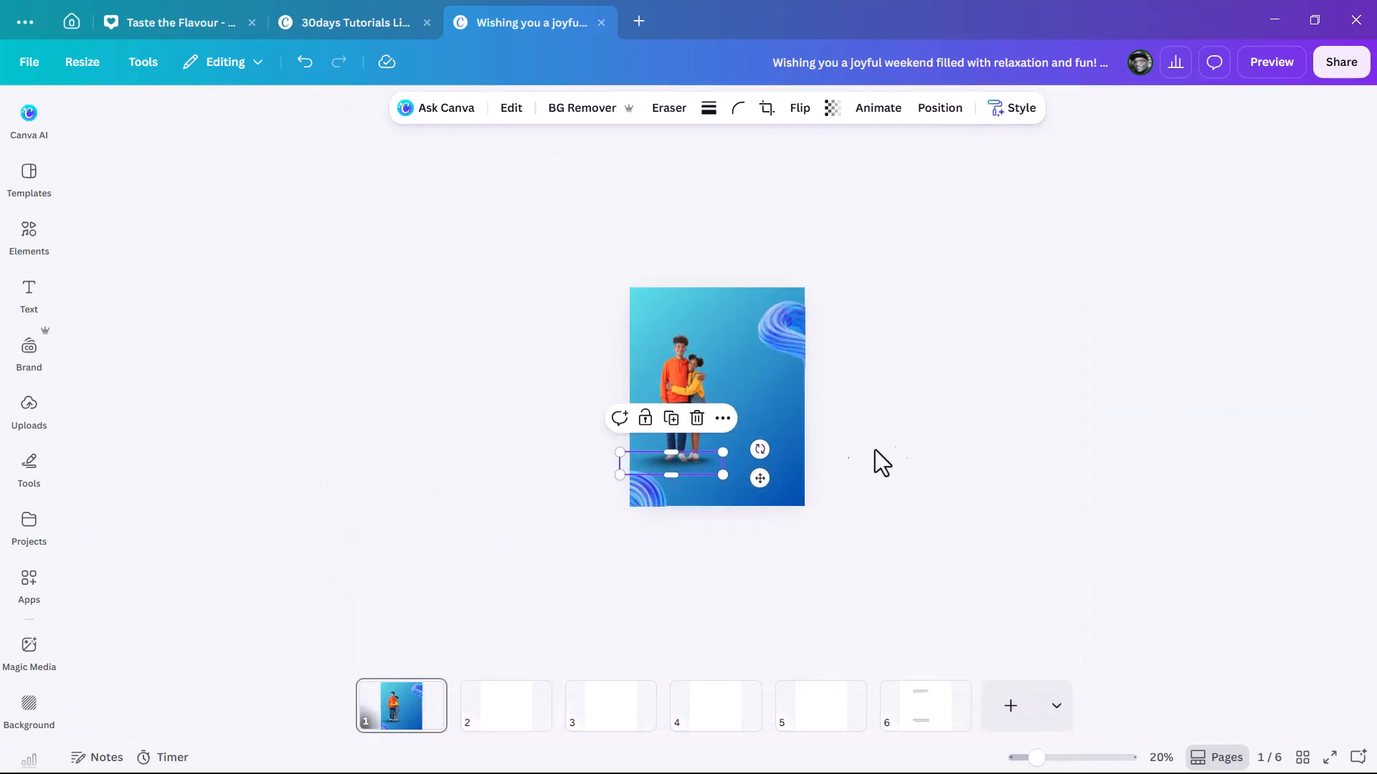
{"action": "left_click", "coordinate": [893, 446]}
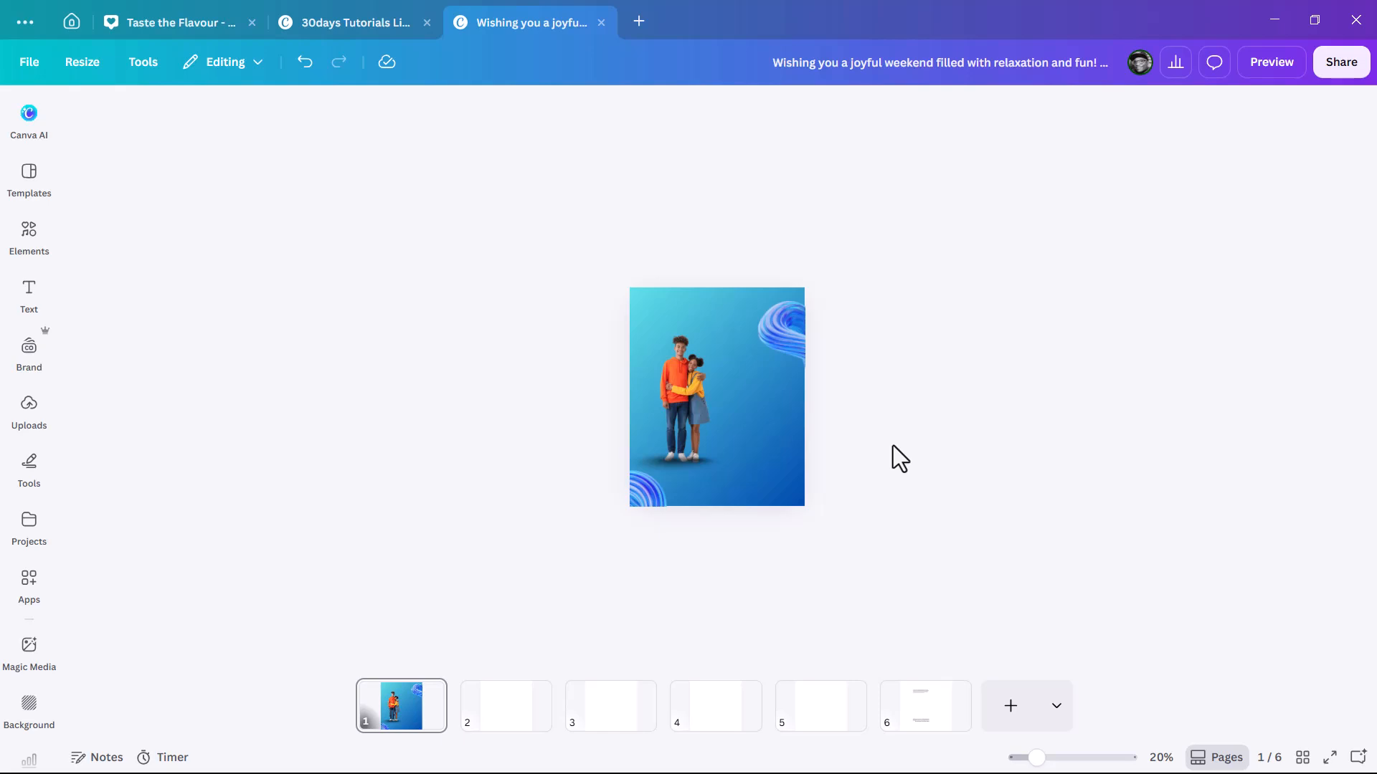
{"action": "scroll", "coordinate": [730, 403], "scroll_direction": "up", "scroll_amount": 4}
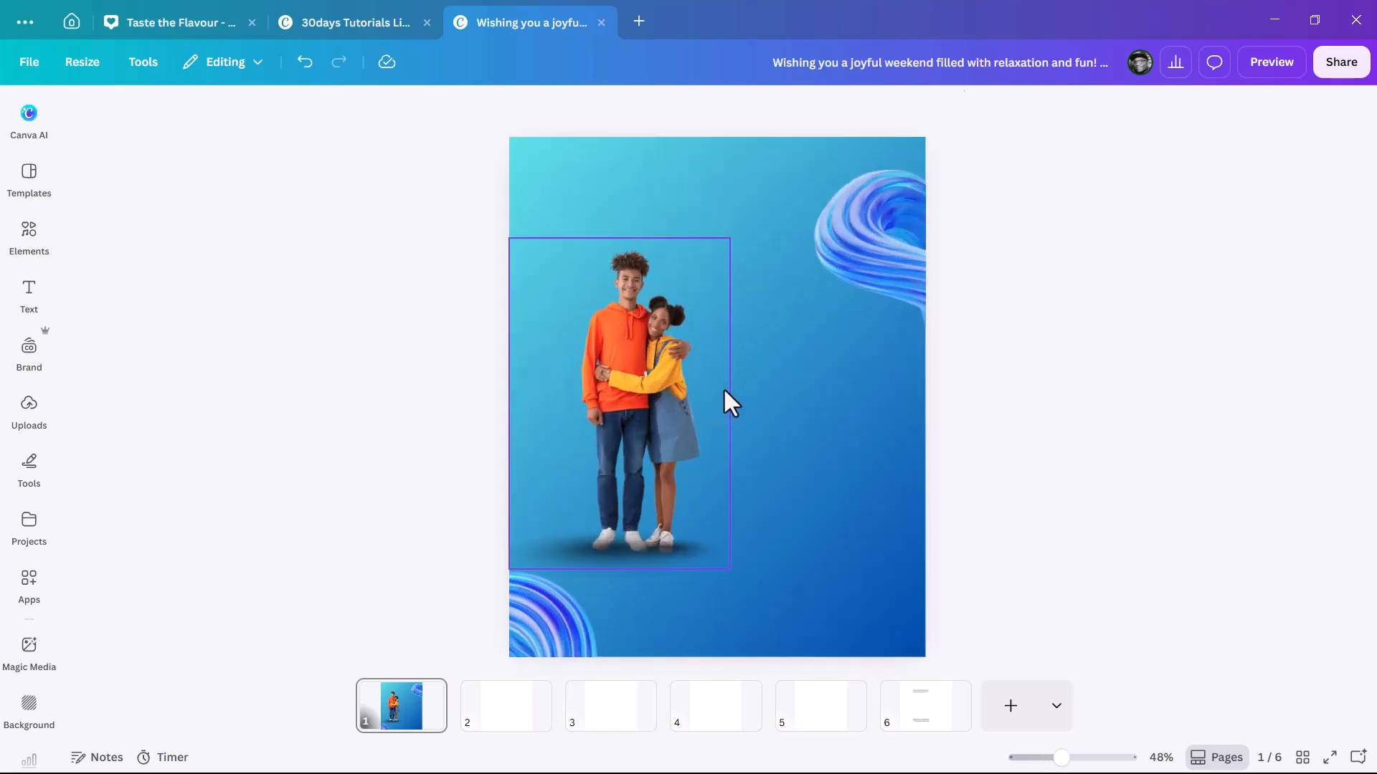
{"action": "scroll", "coordinate": [689, 399], "scroll_direction": "down", "scroll_amount": 1}
{"action": "scroll", "coordinate": [575, 567], "scroll_direction": "up", "scroll_amount": 3}
{"action": "left_click", "coordinate": [369, 552]}
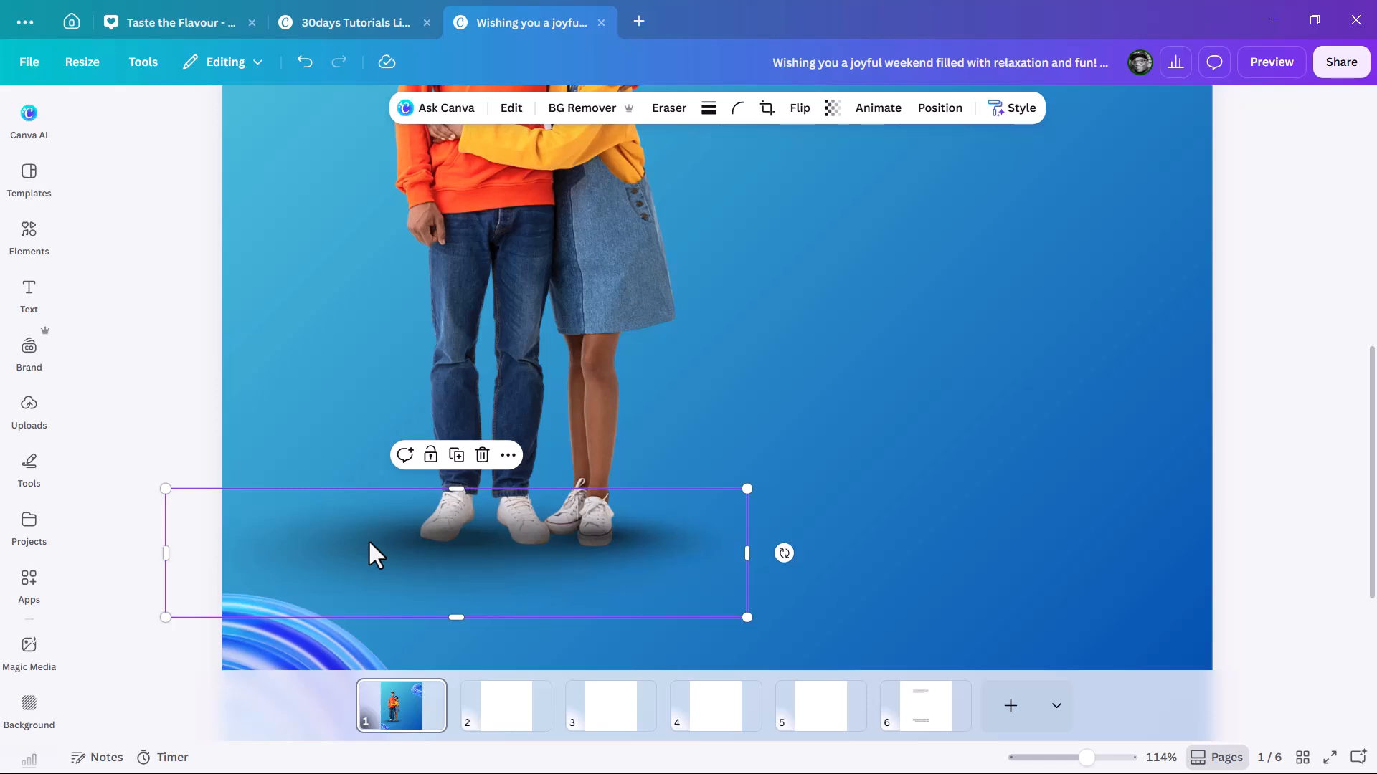
{"action": "left_click", "coordinate": [631, 549], "text": "shift"}
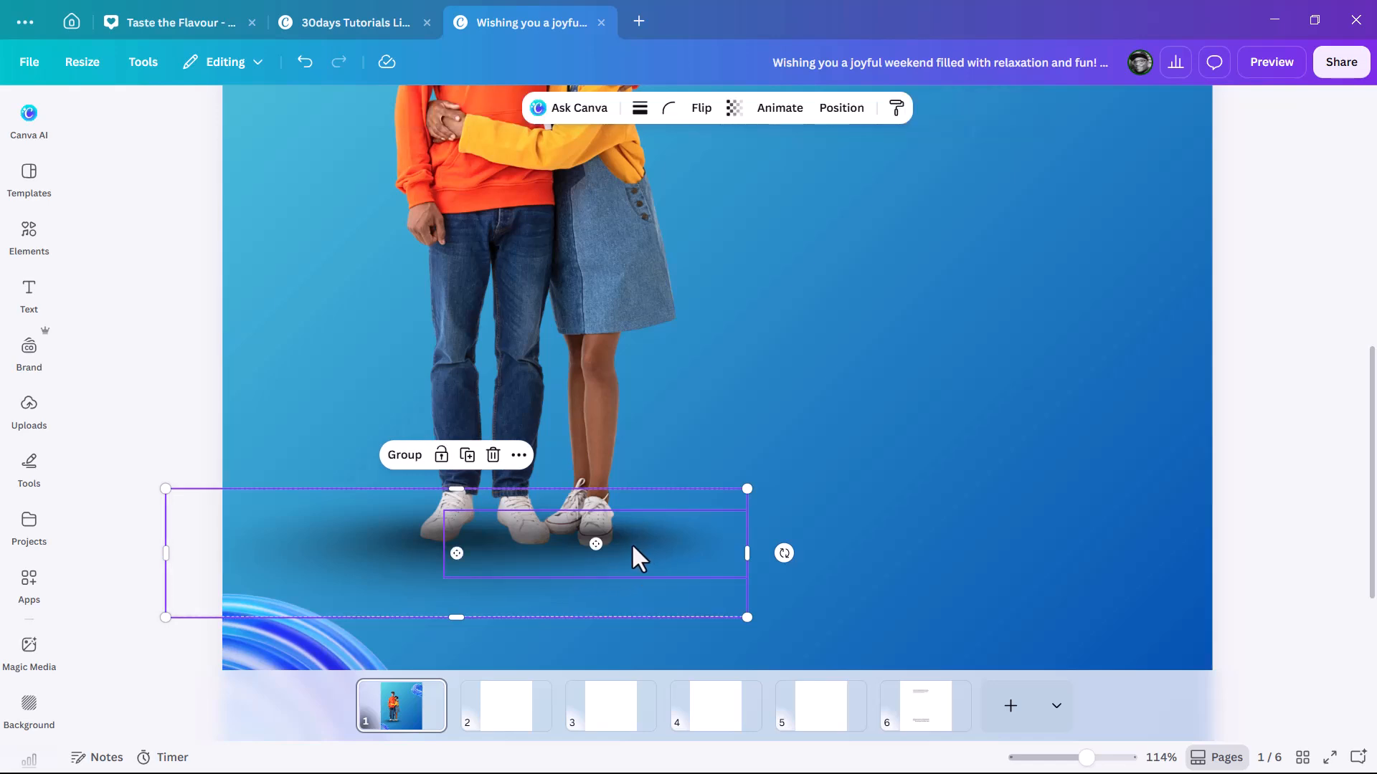
{"action": "left_click", "coordinate": [631, 543], "text": "shift"}
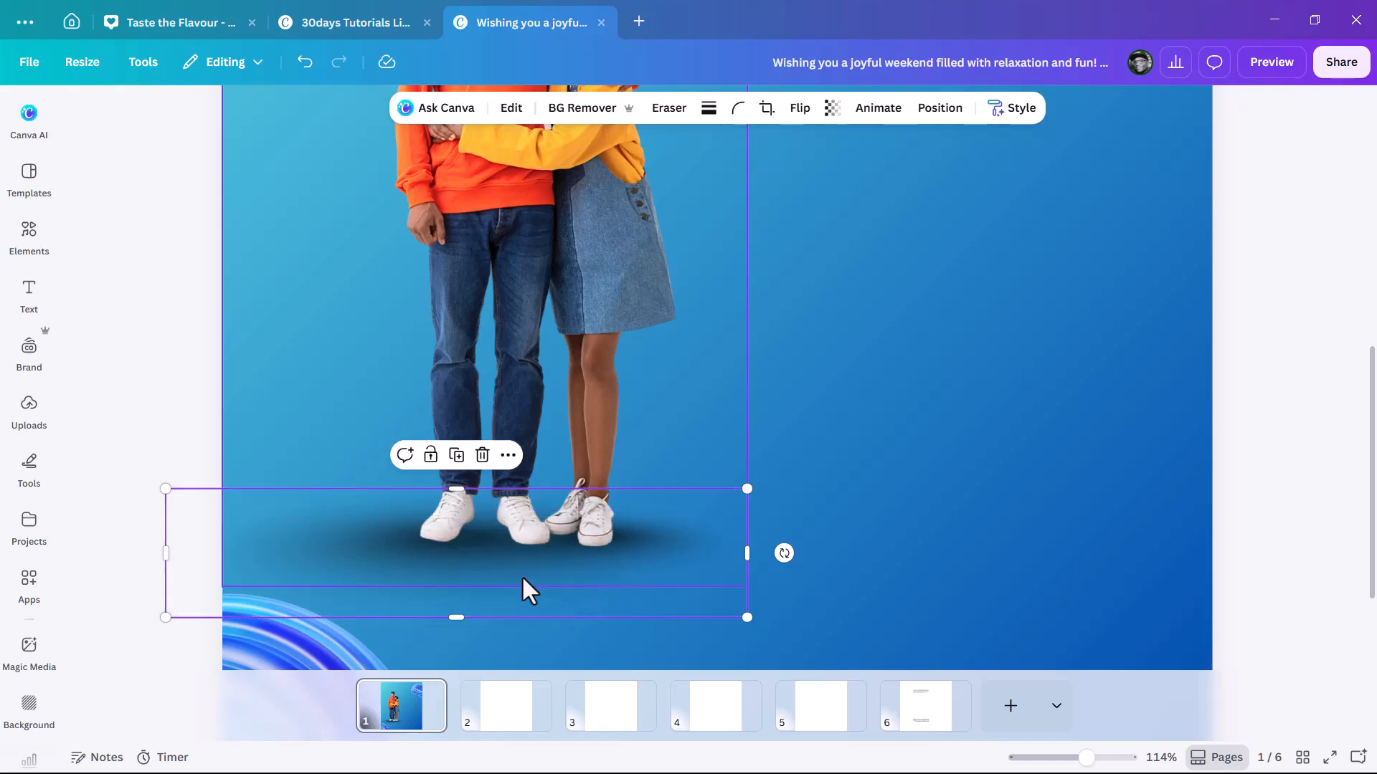
Duplicate the large shadow slightly higher and to the right, and send the copy behind the couple
{"action": "left_click_drag", "start_coordinate": [495, 551], "coordinate": [505, 507]}
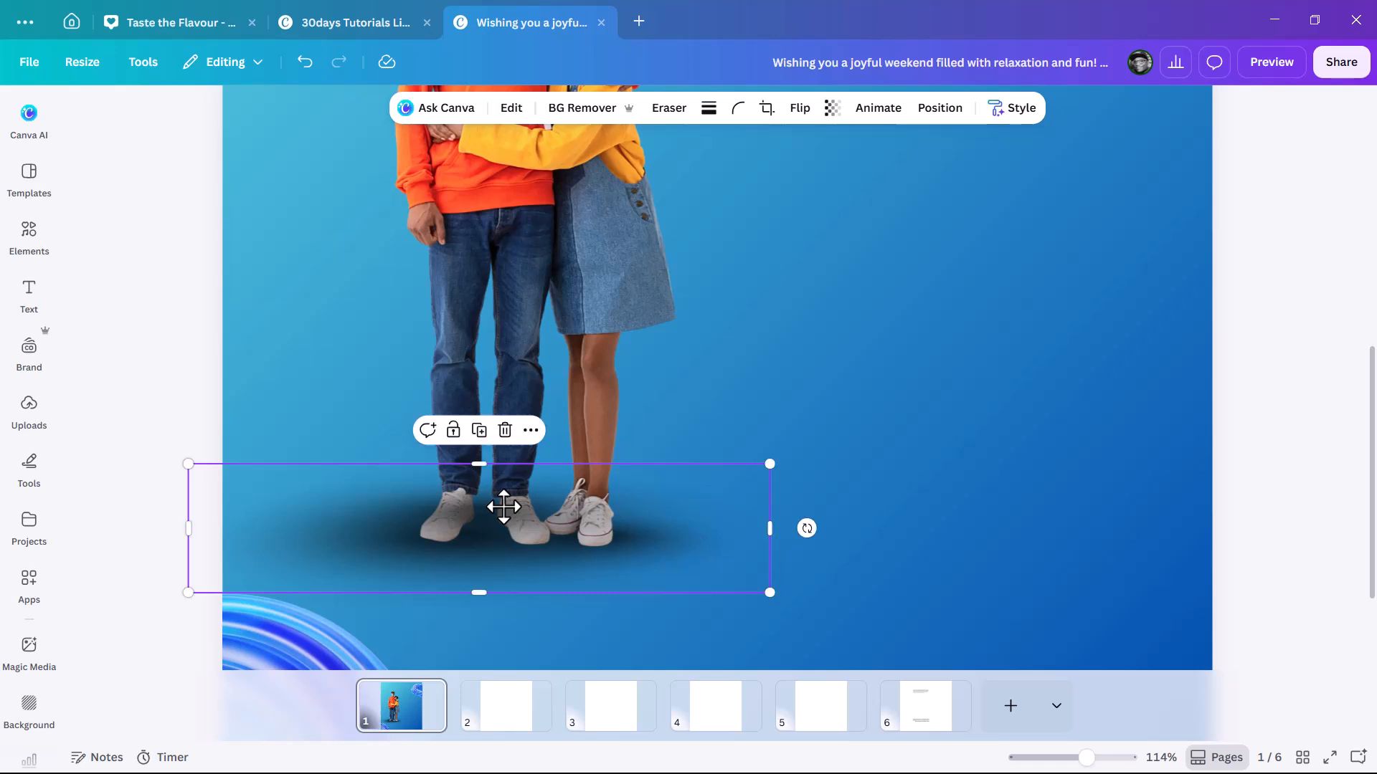
{"action": "key", "text": "ctrl+["}
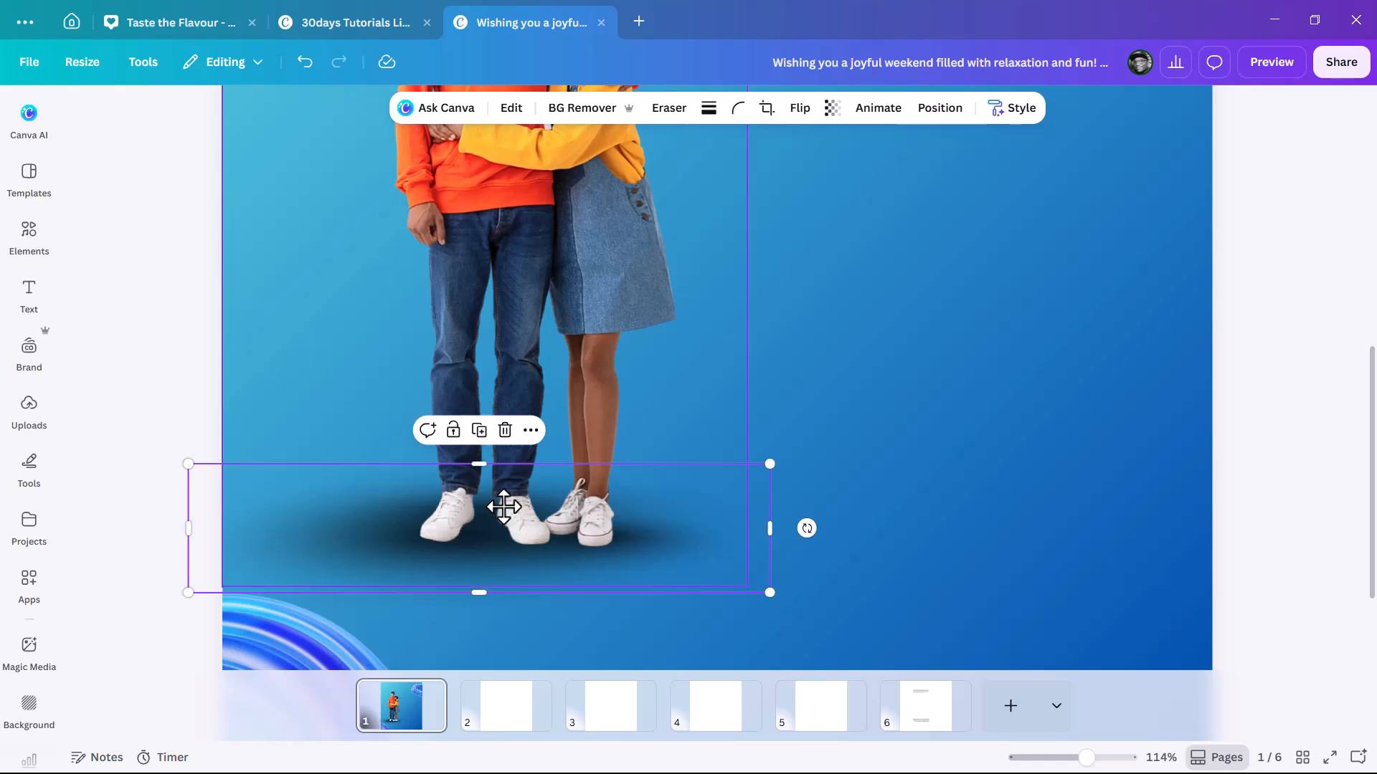
{"action": "scroll", "coordinate": [504, 507], "scroll_direction": "down", "scroll_amount": 5}
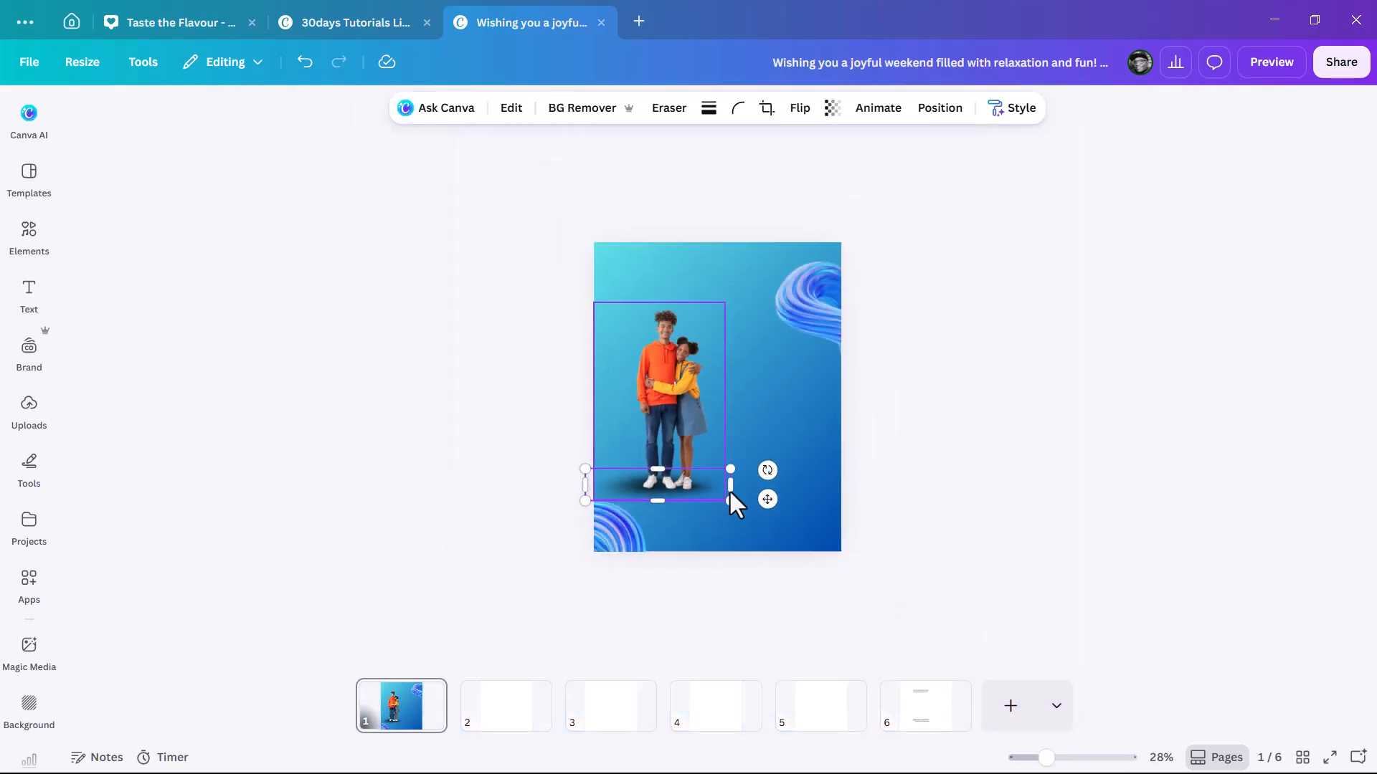
{"action": "left_click", "coordinate": [923, 477]}
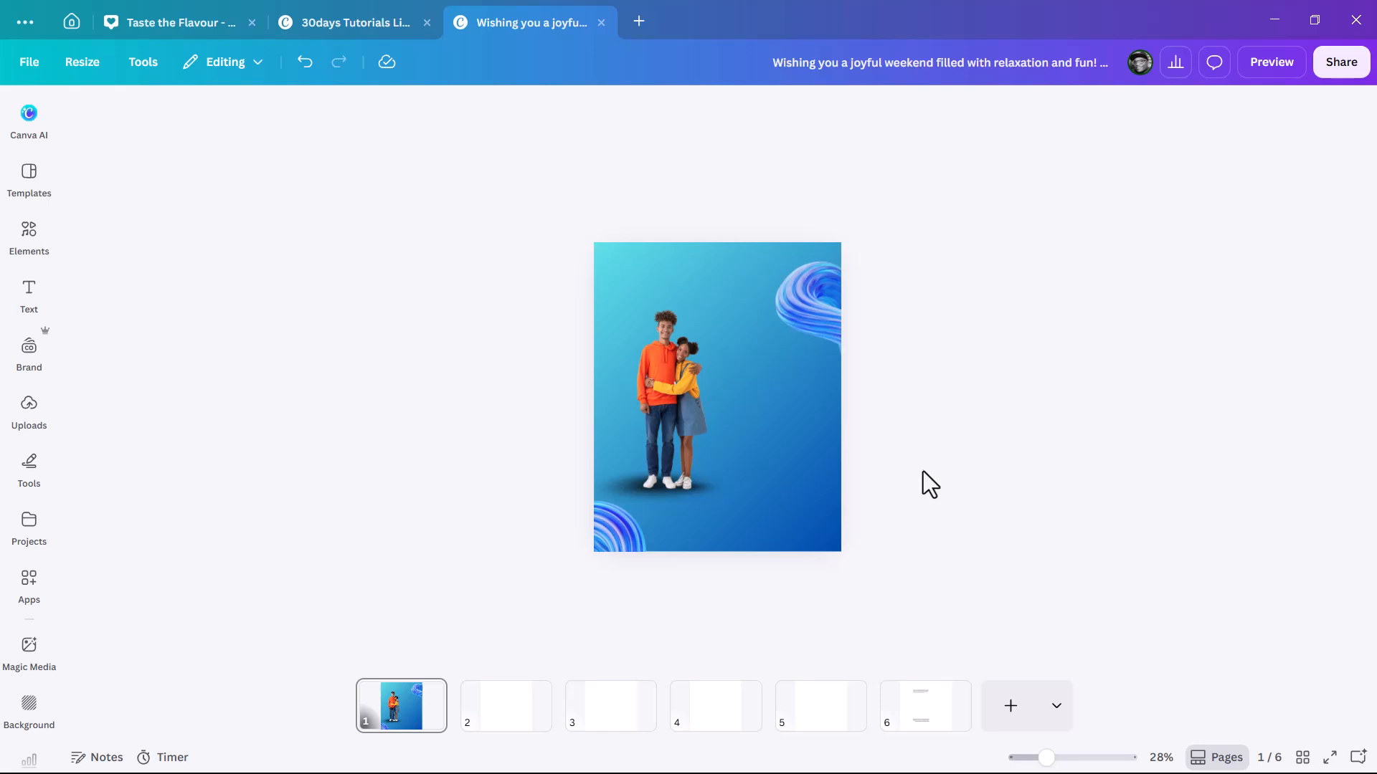
Select all three shadow layers behind the couple and lower their transparency value to soften the ground shadow
{"action": "left_click", "coordinate": [747, 311]}
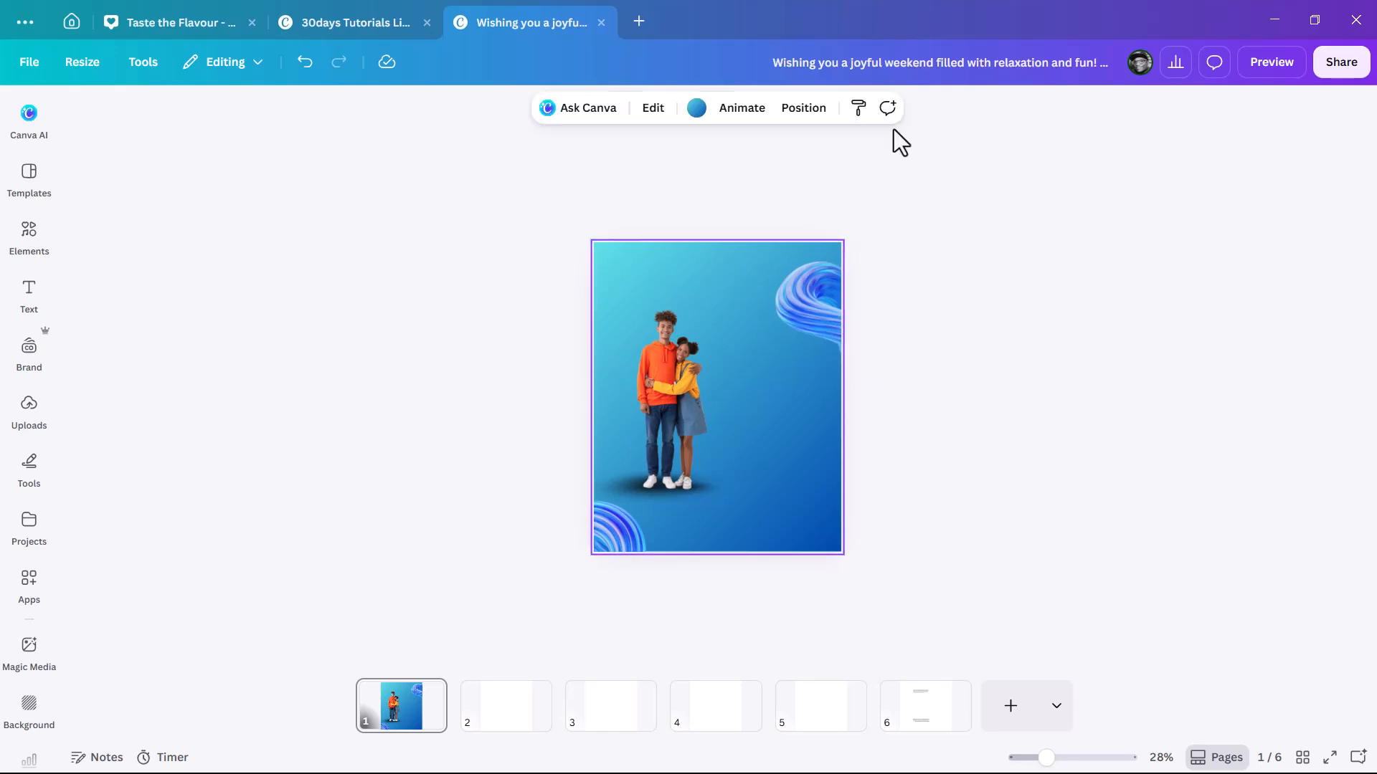
{"action": "left_click", "coordinate": [799, 109]}
{"action": "left_click", "coordinate": [249, 421]}
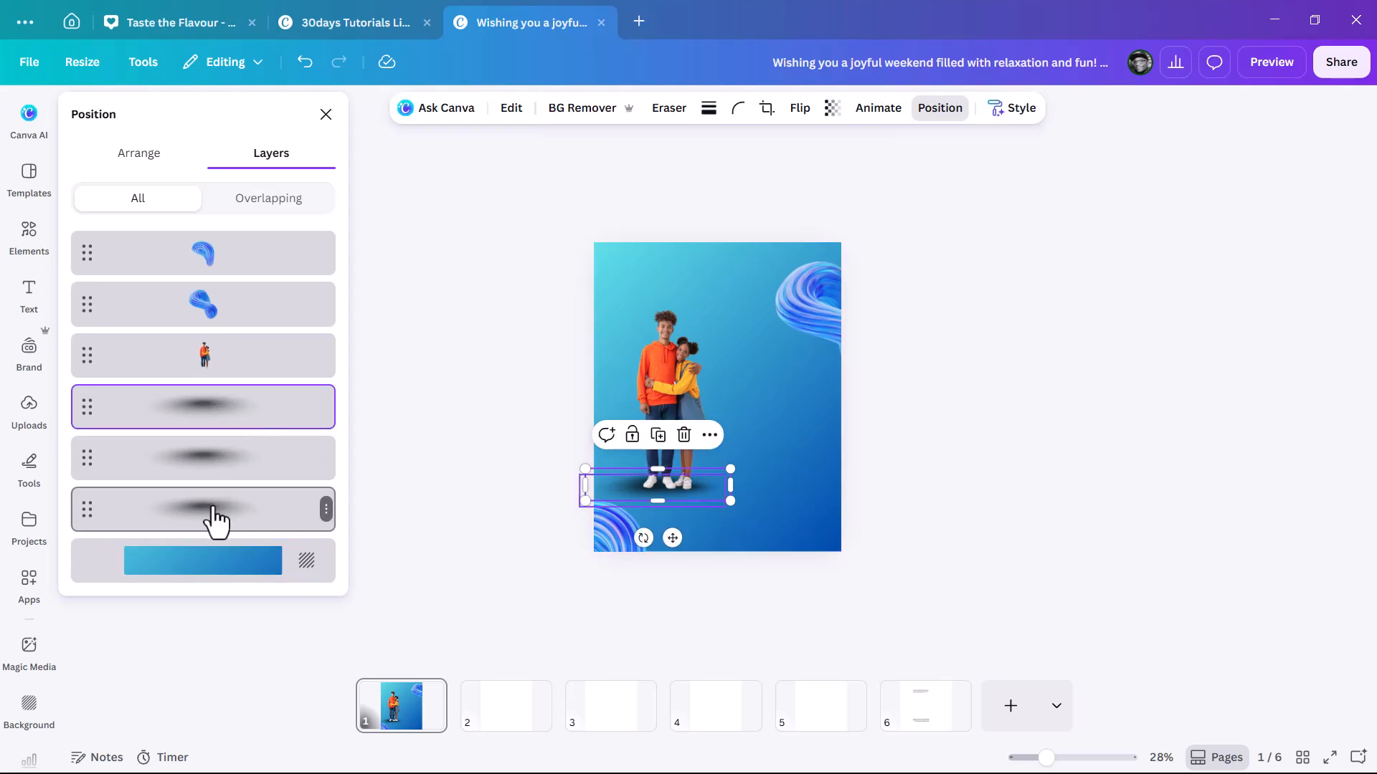
{"action": "left_click", "coordinate": [215, 518], "text": "shift"}
{"action": "left_click", "coordinate": [732, 118]}
{"action": "left_click_drag", "start_coordinate": [733, 174], "coordinate": [701, 174]}
{"action": "key", "text": "Escape"}
{"action": "key", "text": "Escape"}
{"action": "key", "text": "Escape"}
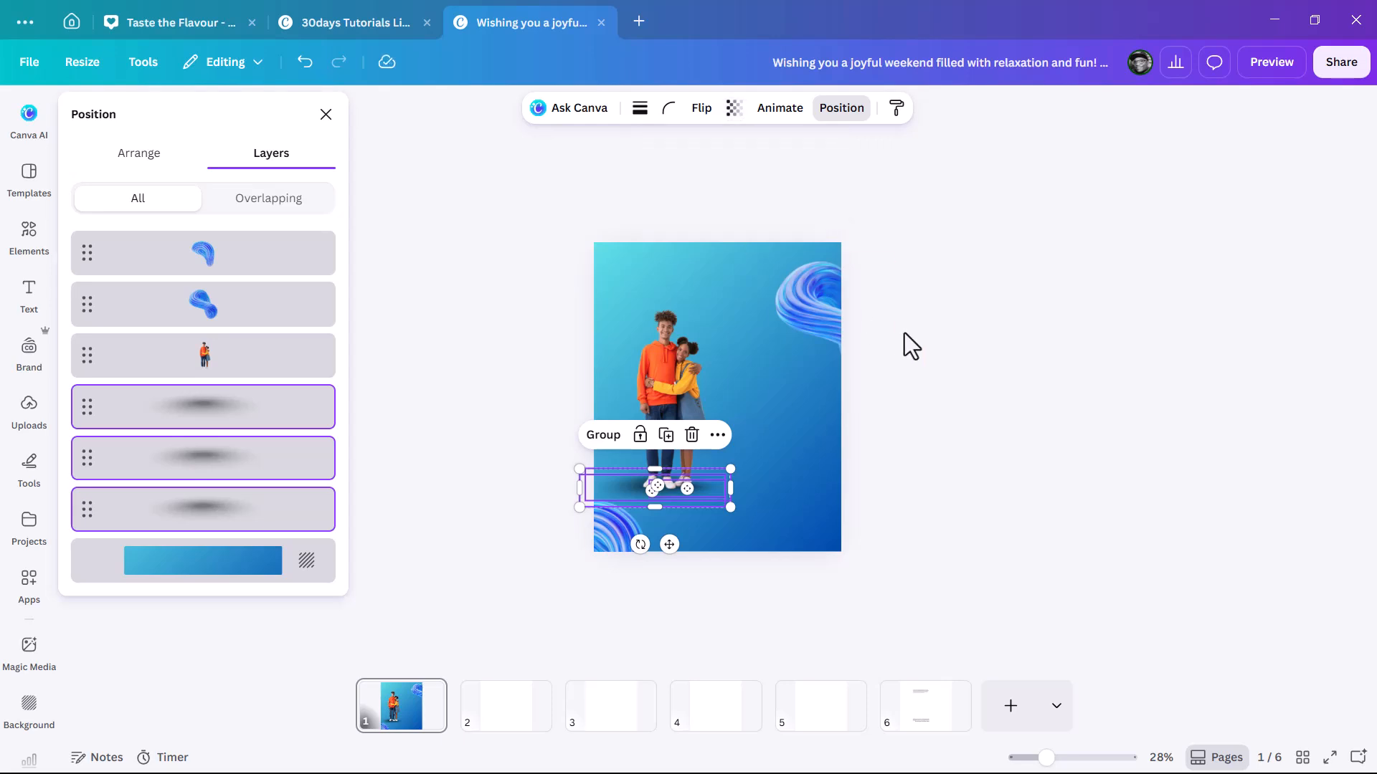
Add a text box reading "happy" to the middle of the flyer
{"action": "scroll", "coordinate": [906, 345], "scroll_direction": "up", "scroll_amount": 5}
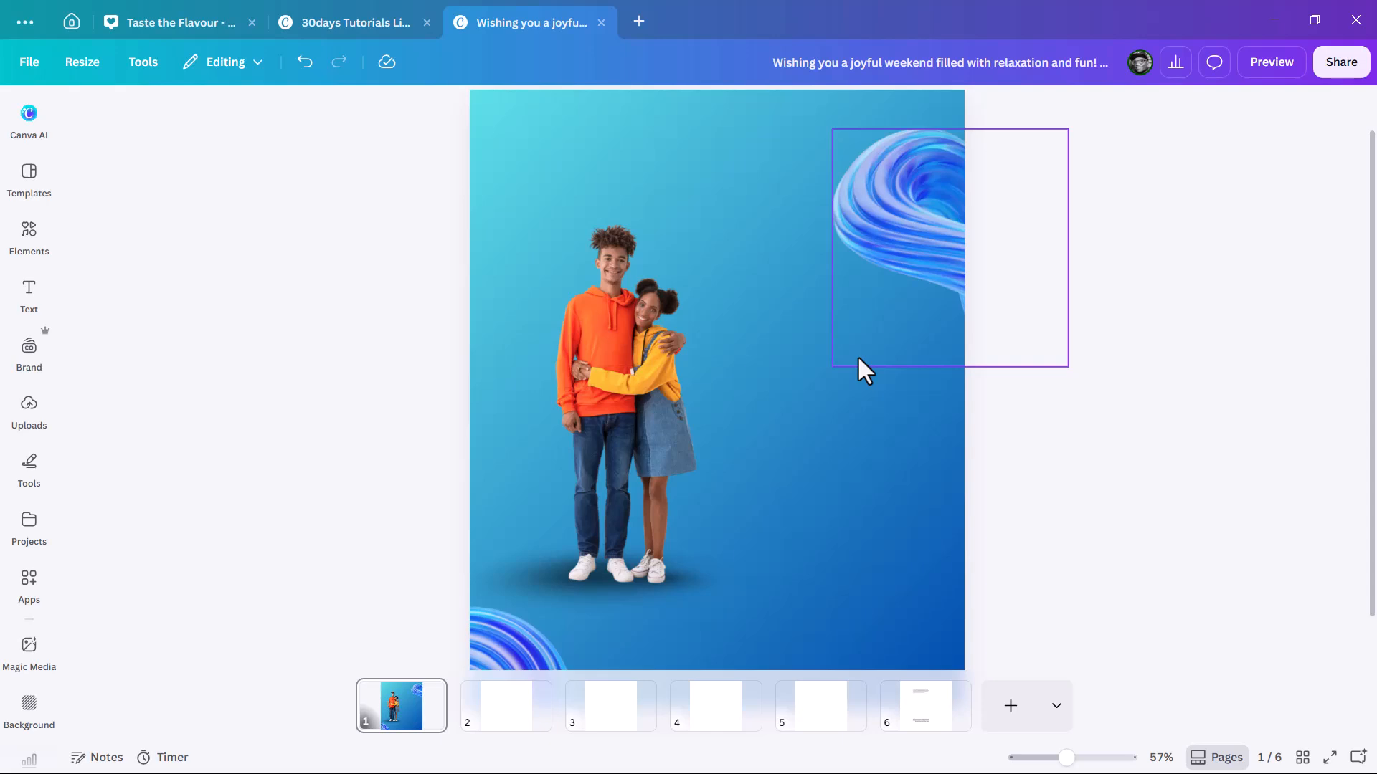
{"action": "key", "text": "t"}
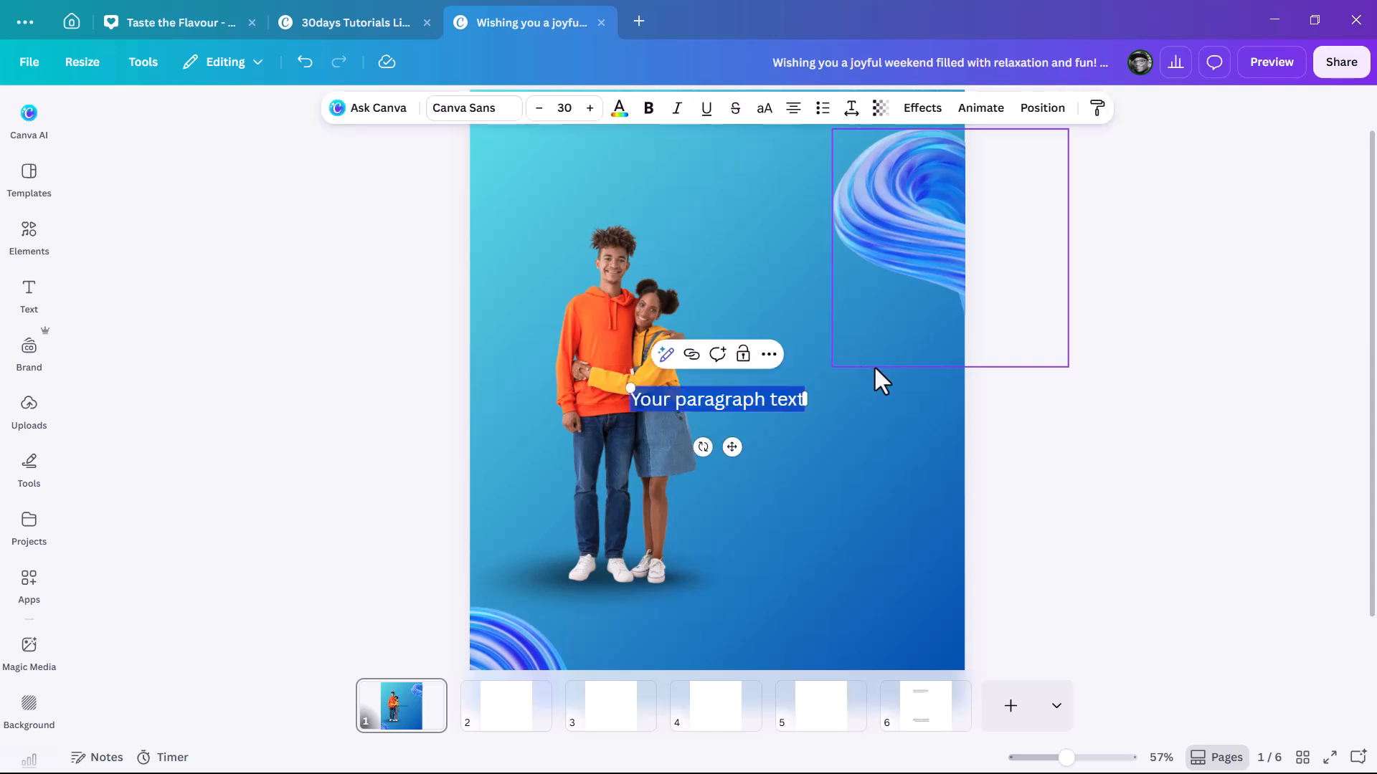
{"action": "type", "text": "happ"}
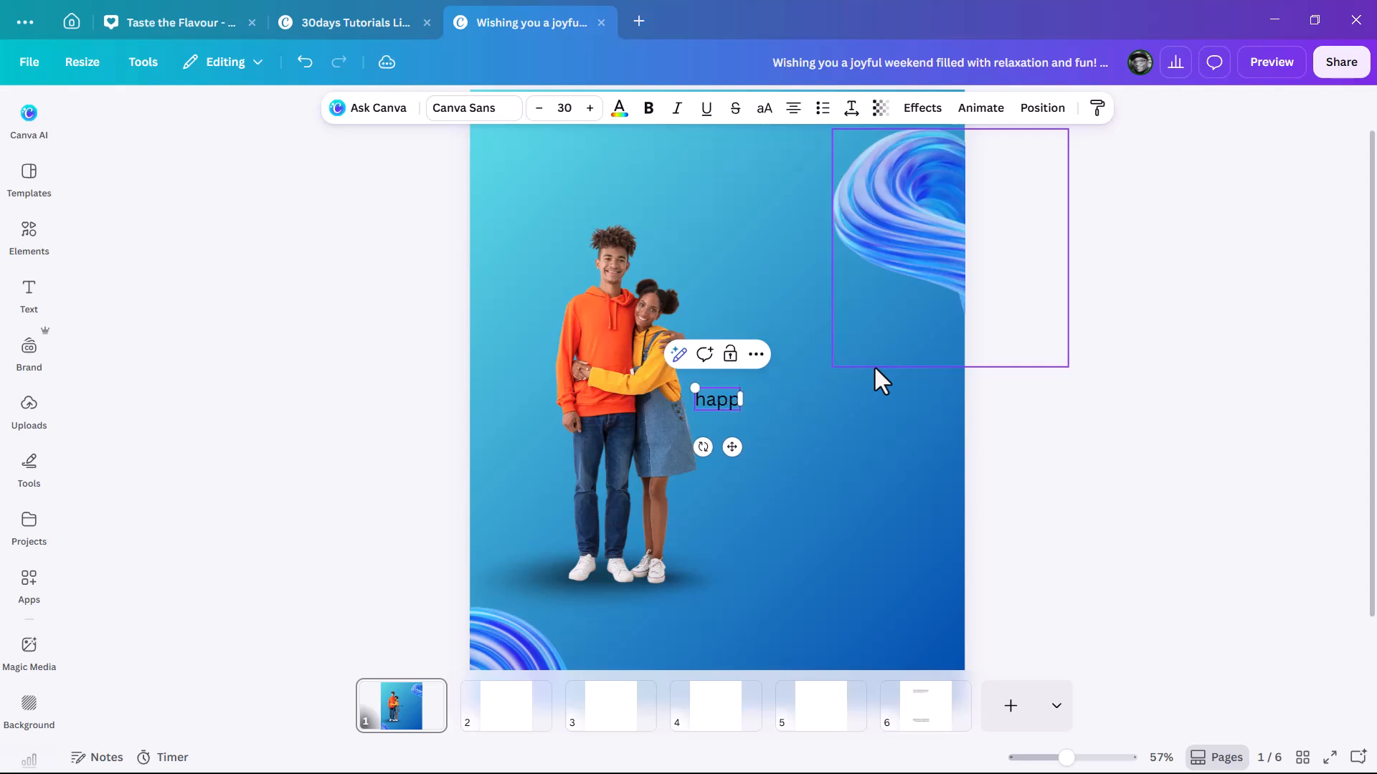
{"action": "type", "text": "y"}
{"action": "left_click", "coordinate": [866, 444]}
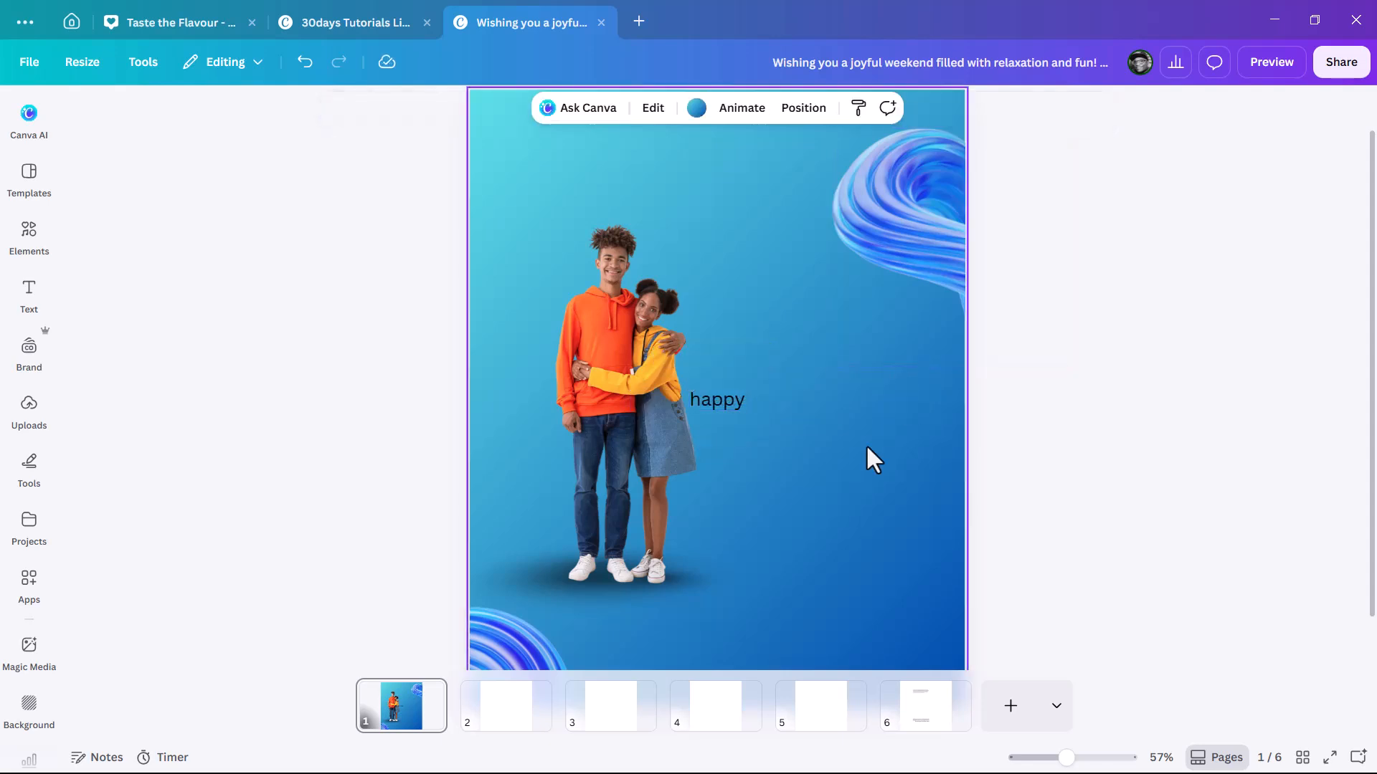
Set the "happy" text in the Impact font and convert it to uppercase
{"action": "left_click", "coordinate": [742, 402]}
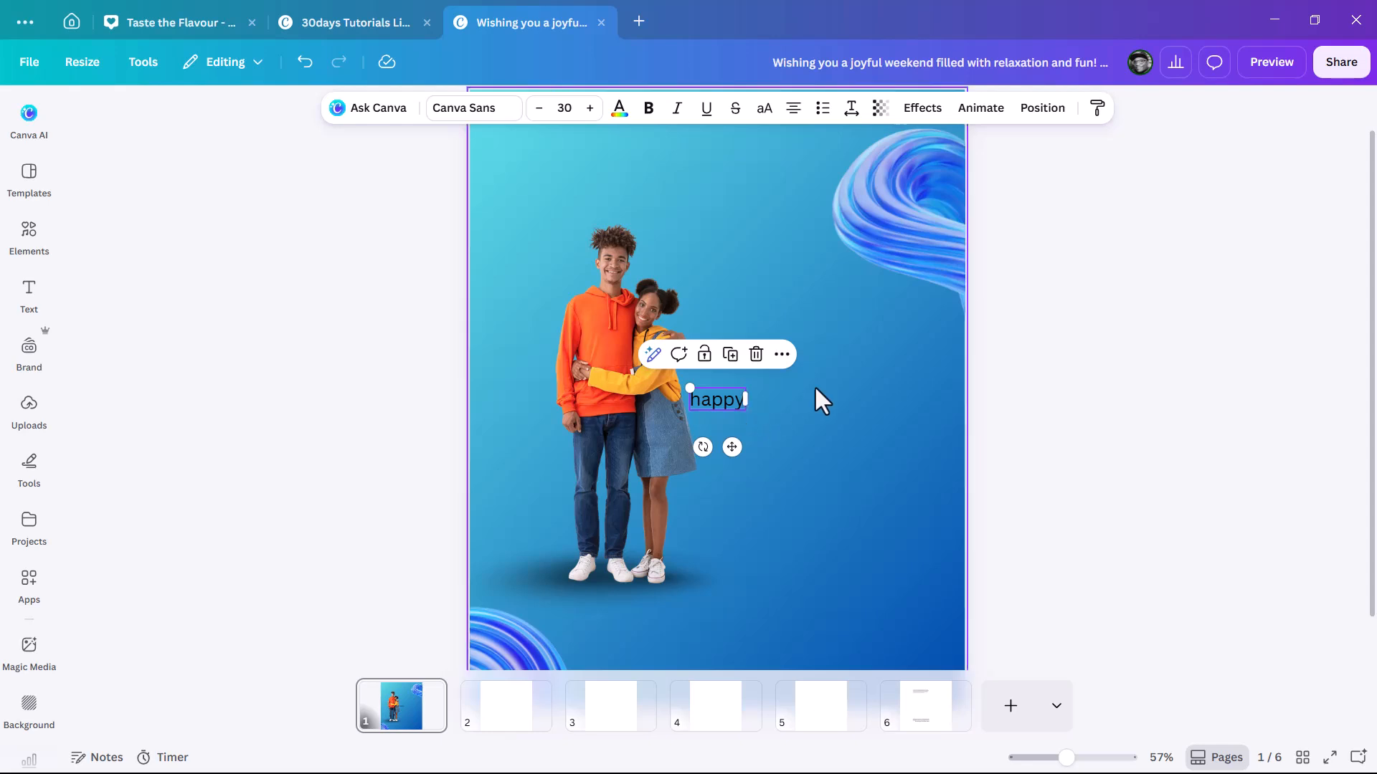
{"action": "left_click", "coordinate": [444, 117]}
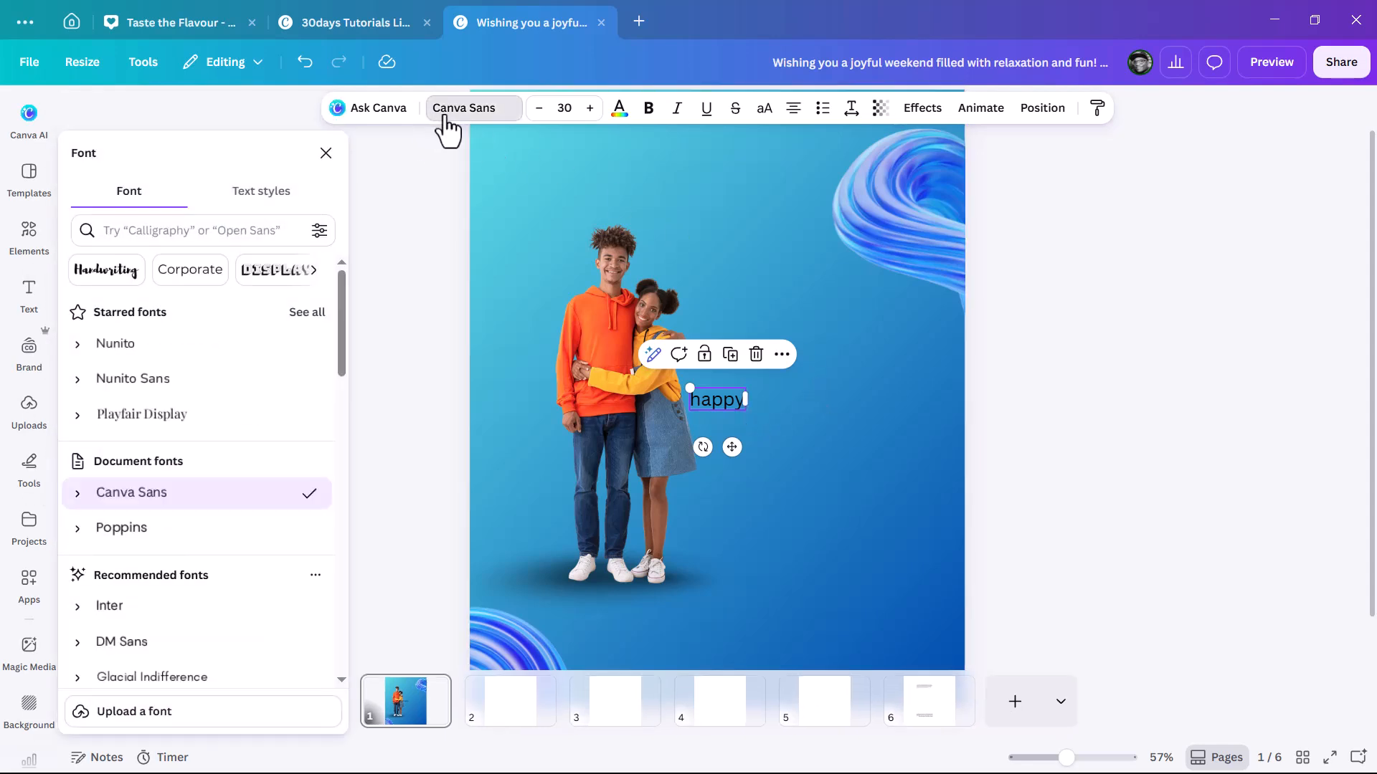
{"action": "left_click", "coordinate": [187, 241]}
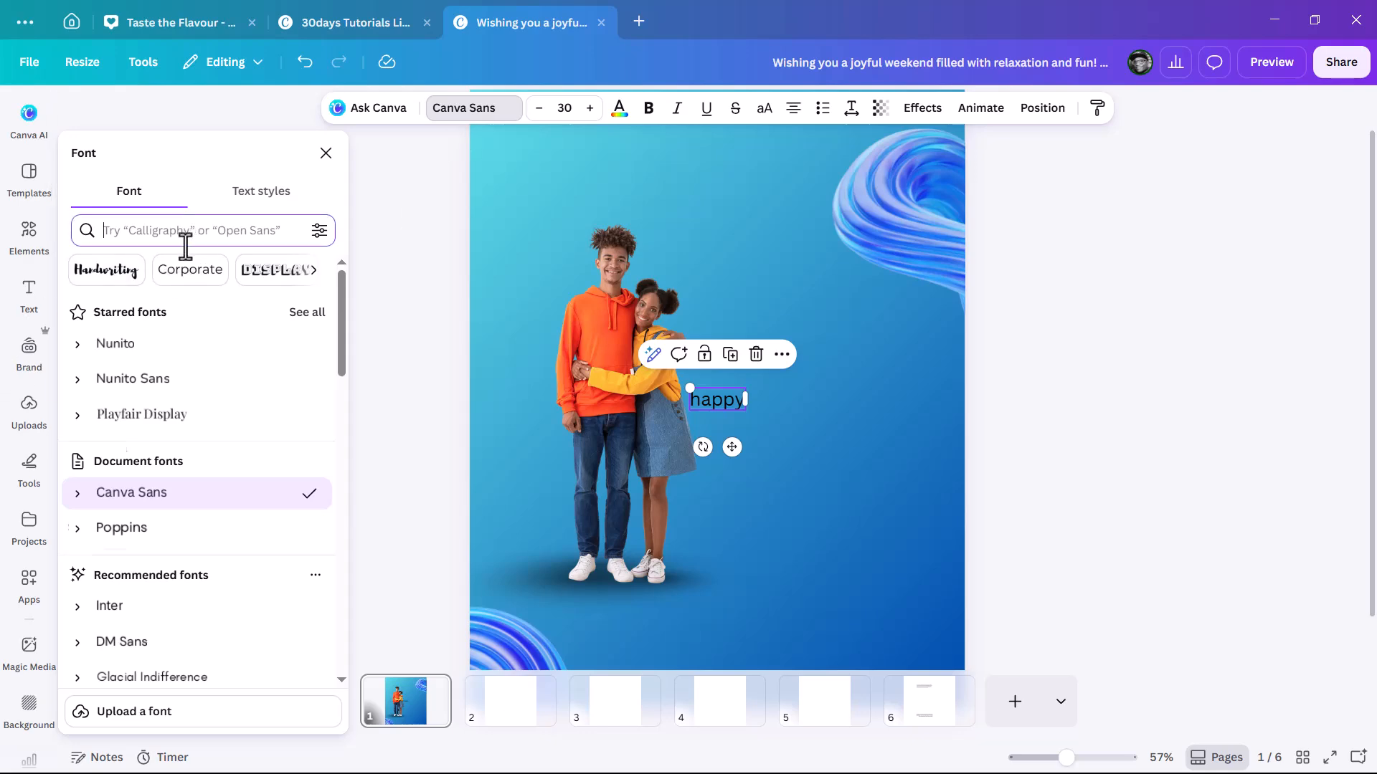
{"action": "type", "text": "impact"}
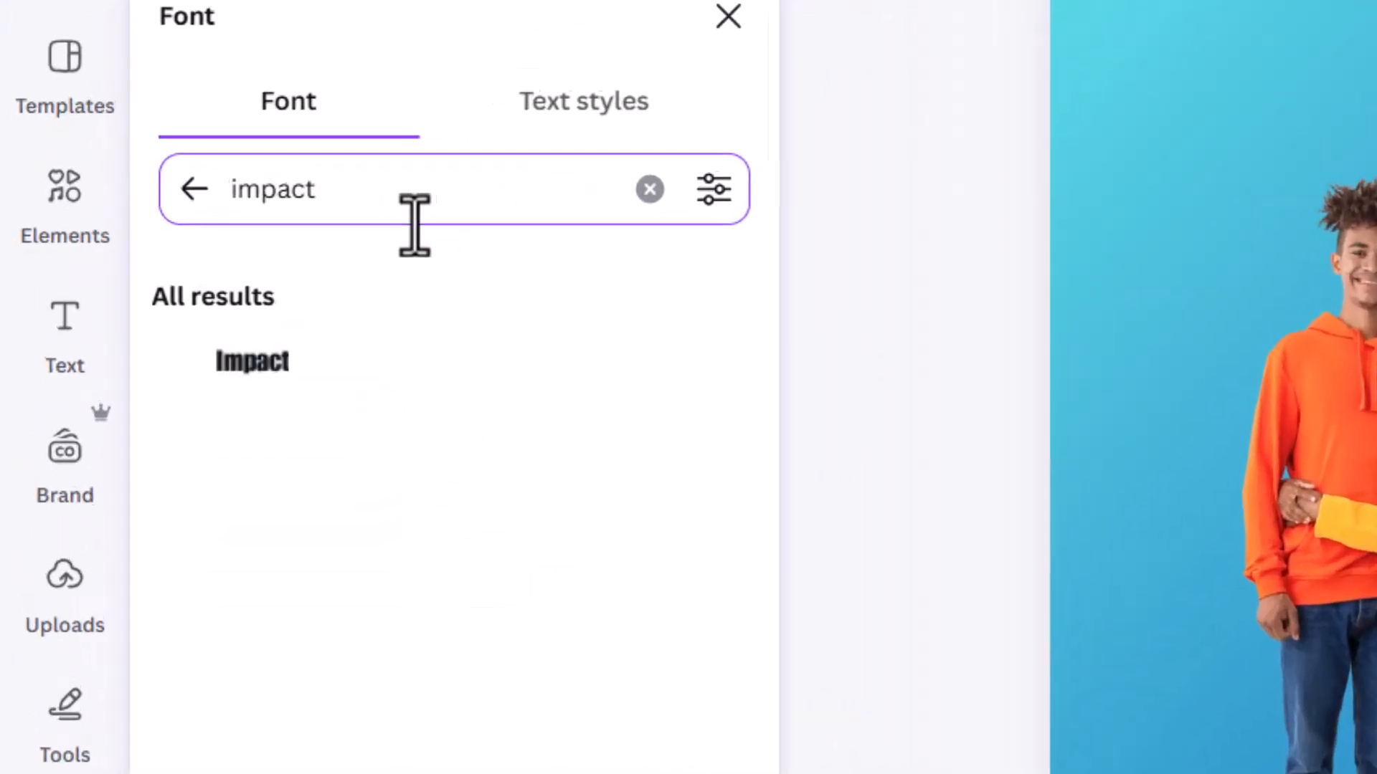
{"action": "left_click", "coordinate": [366, 391]}
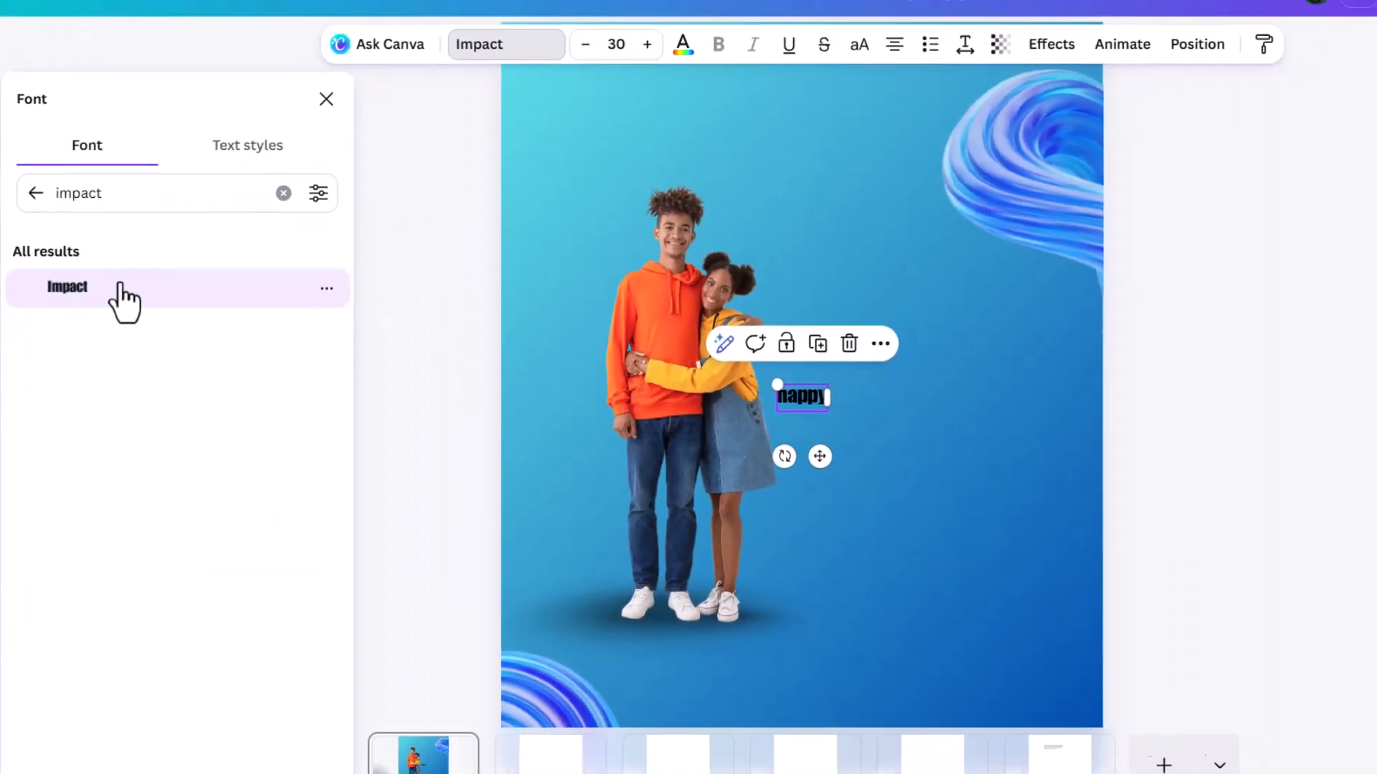
{"action": "left_click", "coordinate": [836, 61]}
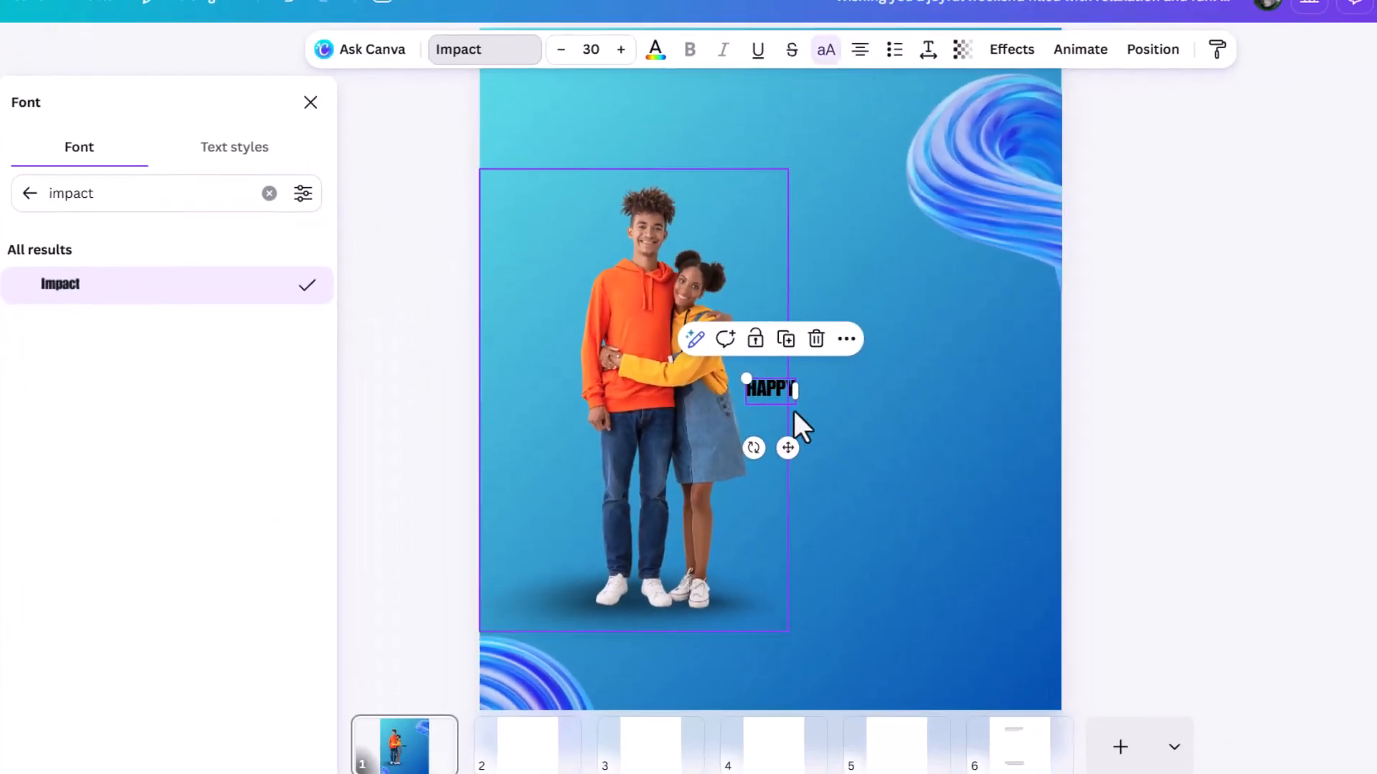
Enlarge the HAPPY text to size 165 and tighten its letter spacing to -31
{"action": "left_click_drag", "start_coordinate": [796, 404], "coordinate": [936, 422]}
{"action": "left_click", "coordinate": [930, 50]}
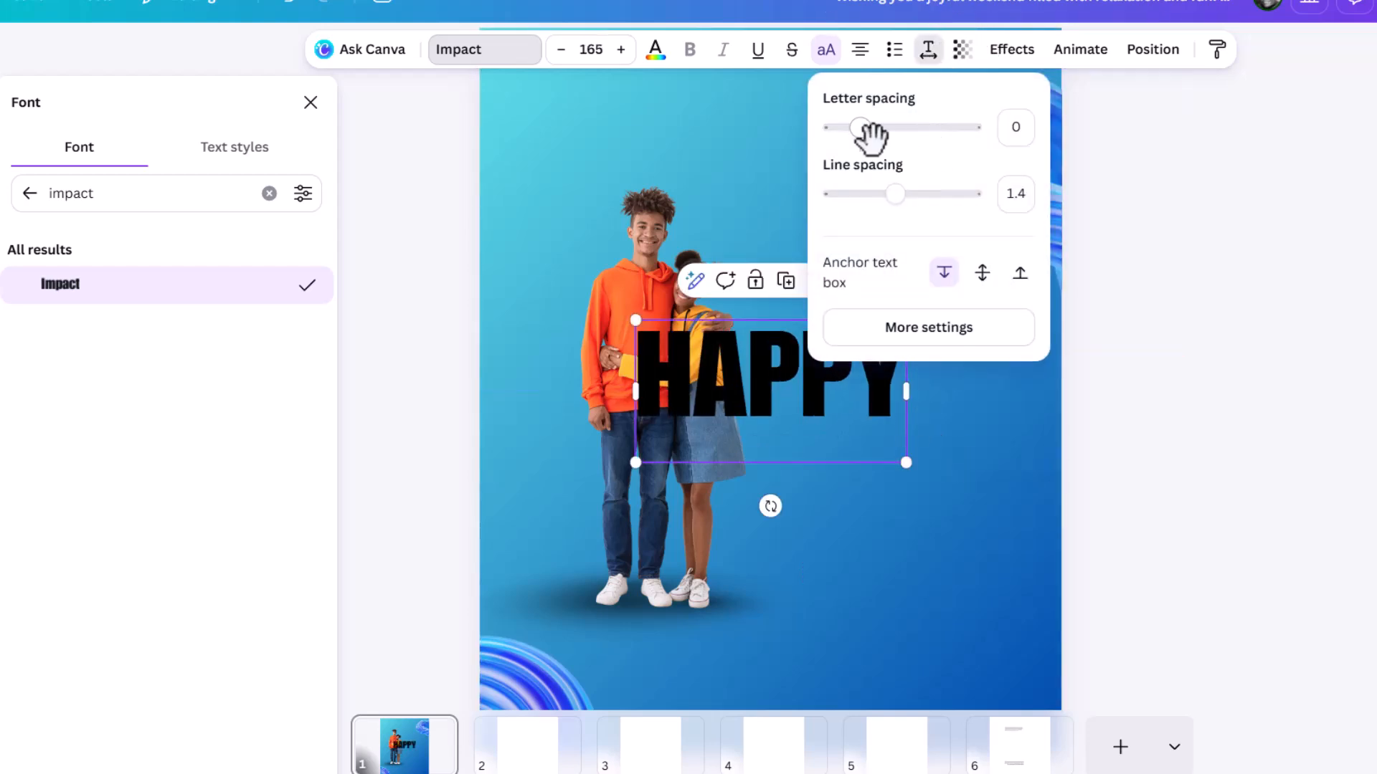
{"action": "left_click_drag", "start_coordinate": [854, 128], "coordinate": [854, 131]}
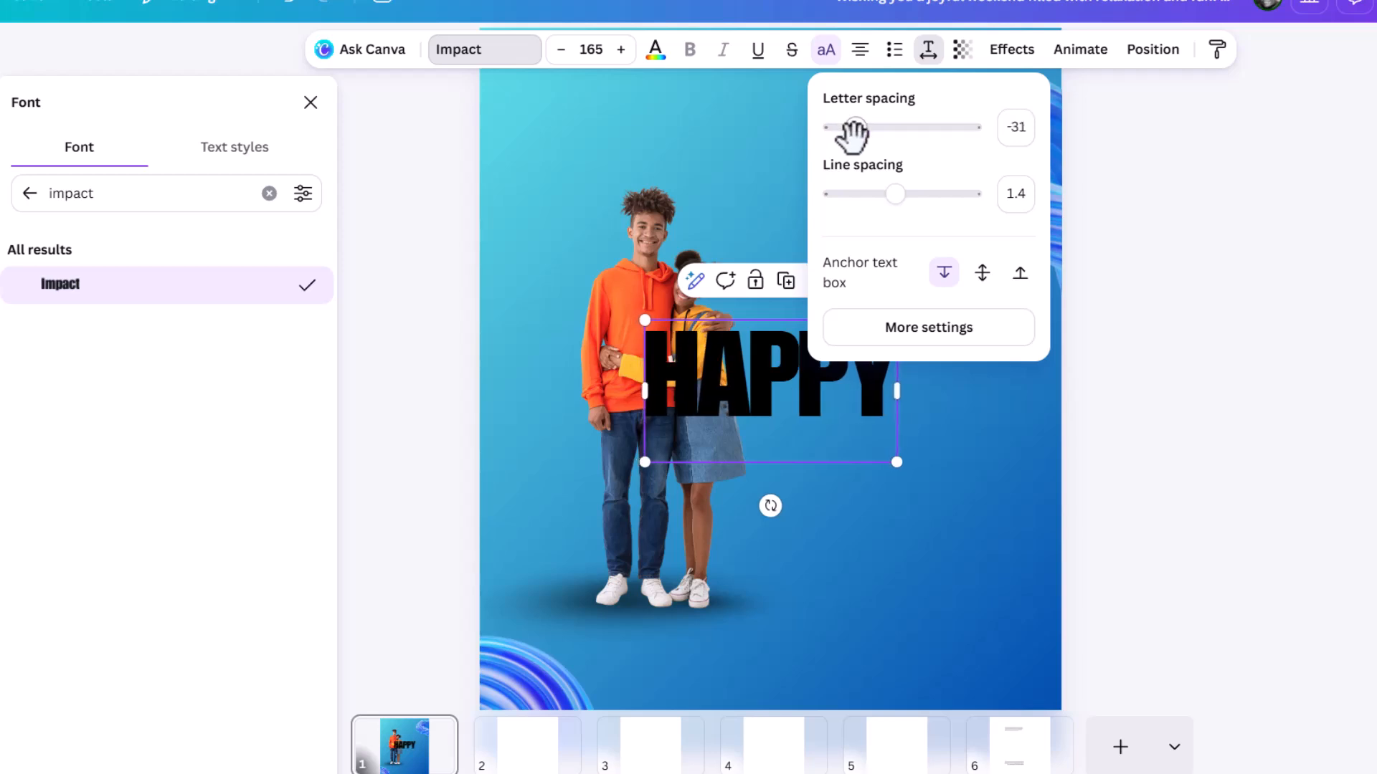
{"action": "left_click", "coordinate": [1211, 325]}
Duplicate HAPPY as a second line reading WEEK and enlarge it to size 197 to match the width of HAPPY
{"action": "left_click_drag", "start_coordinate": [825, 404], "coordinate": [803, 337]}
{"action": "double_click", "coordinate": [803, 337]}
{"action": "type", "text": "WEEK"}
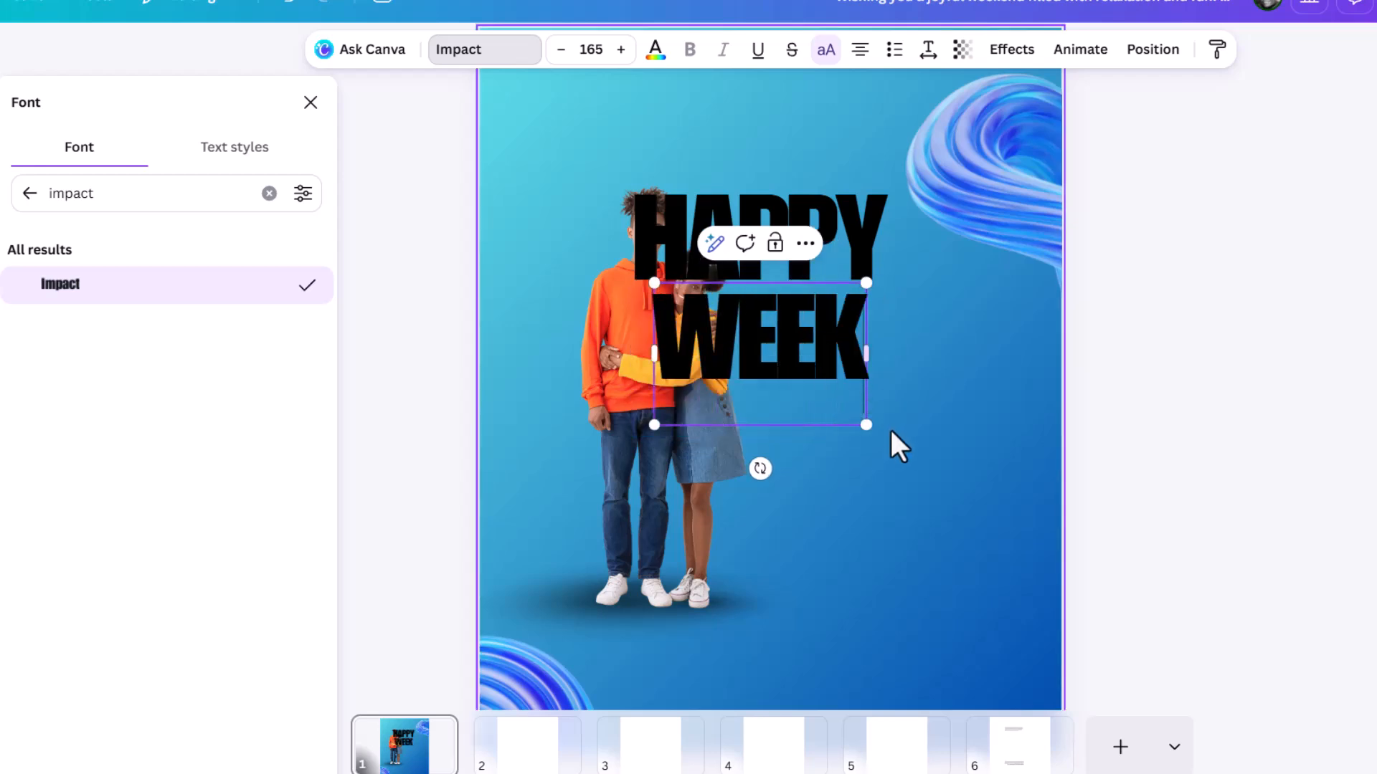
{"action": "left_click_drag", "start_coordinate": [870, 426], "coordinate": [897, 437]}
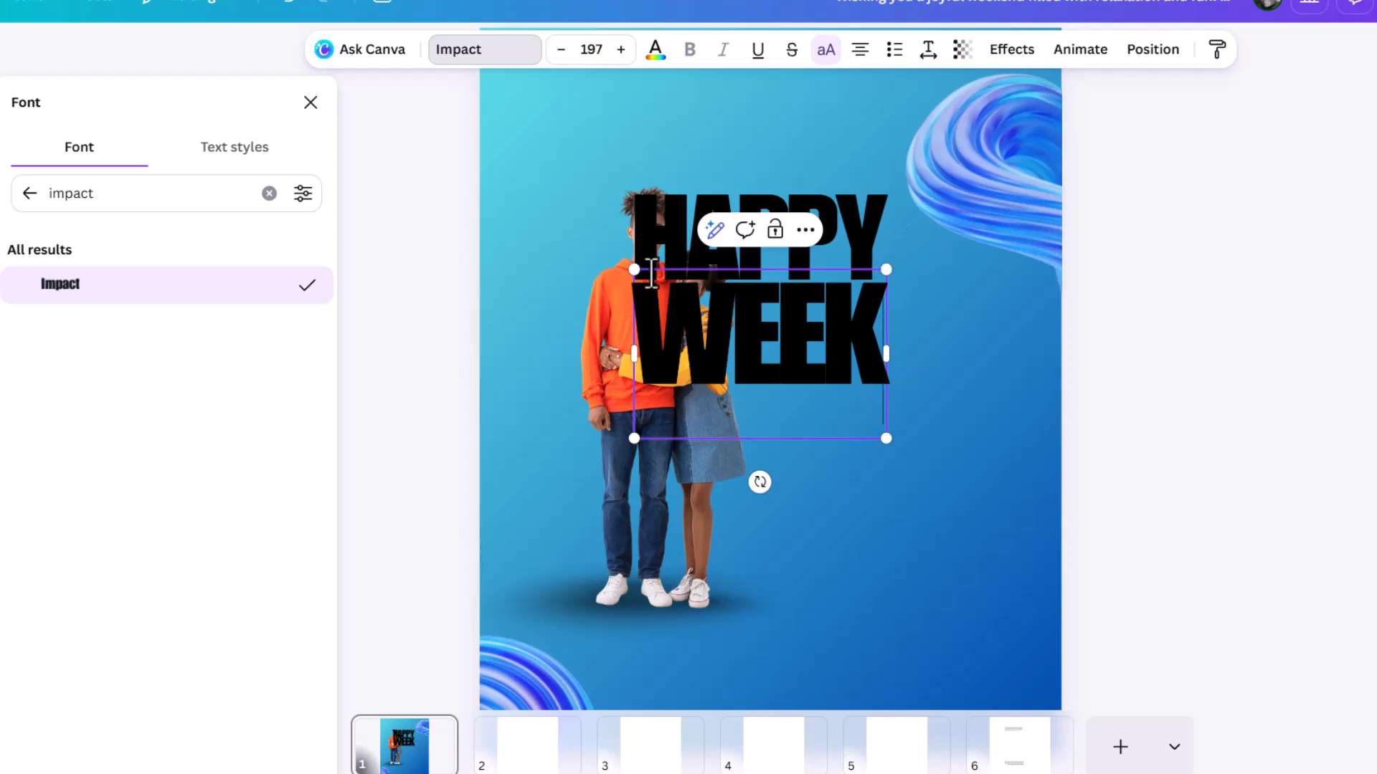
{"action": "type", "text": "R"}
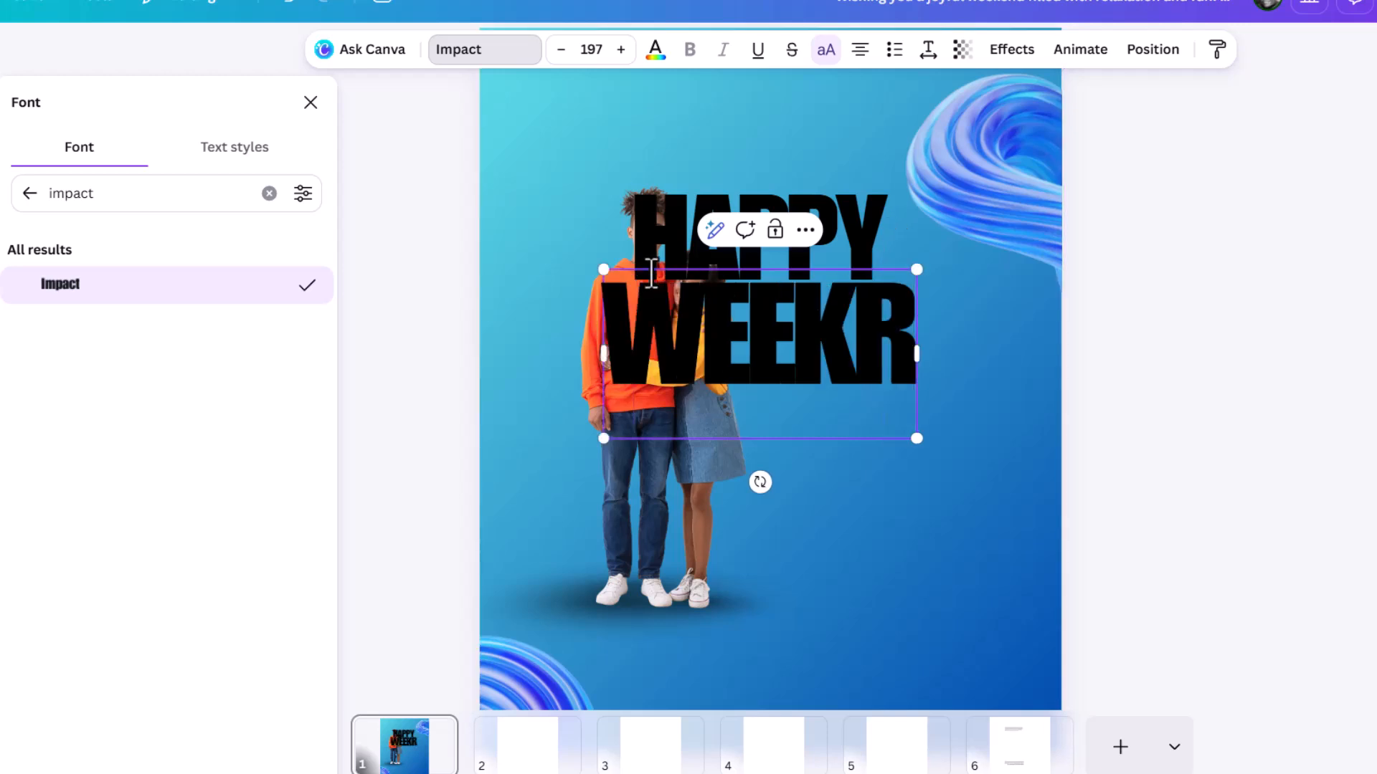
{"action": "key", "text": "BackSpace"}
{"action": "left_click", "coordinate": [985, 304]}
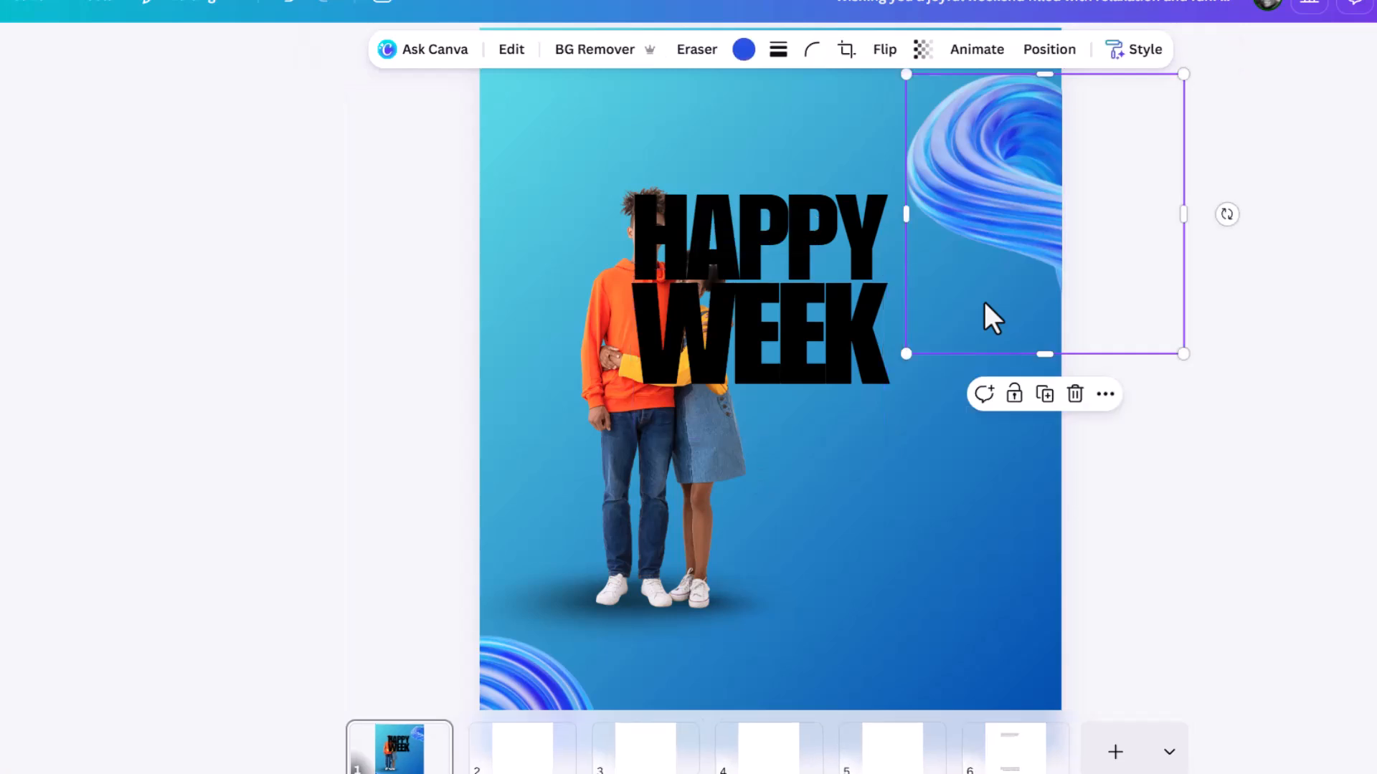
Show the rulers and place vertical guides along the left and right edges of the HAPPY WEEK text
{"action": "key", "text": "shift+r"}
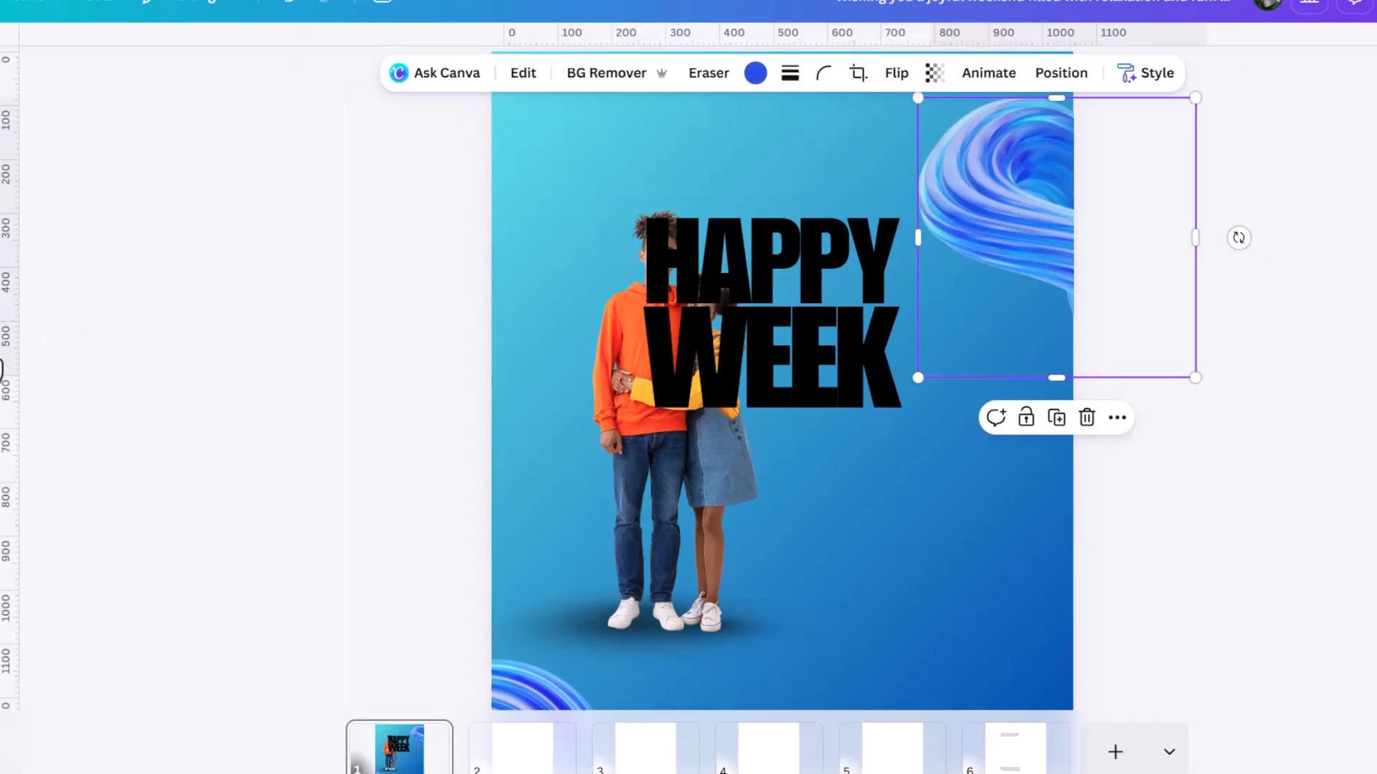
{"action": "mouse_move", "coordinate": [10, 352]}
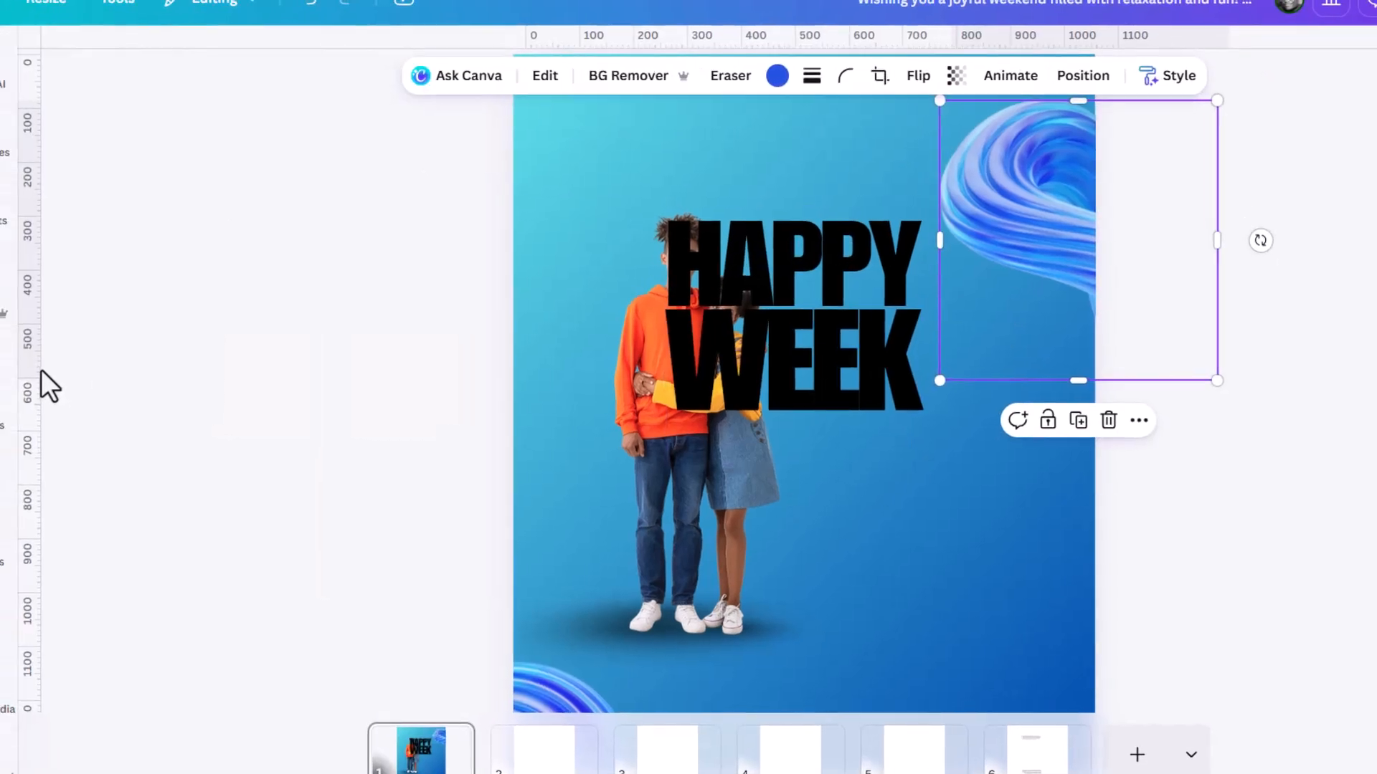
{"action": "left_click_drag", "start_coordinate": [41, 371], "coordinate": [683, 463]}
{"action": "left_click_drag", "start_coordinate": [40, 385], "coordinate": [911, 398]}
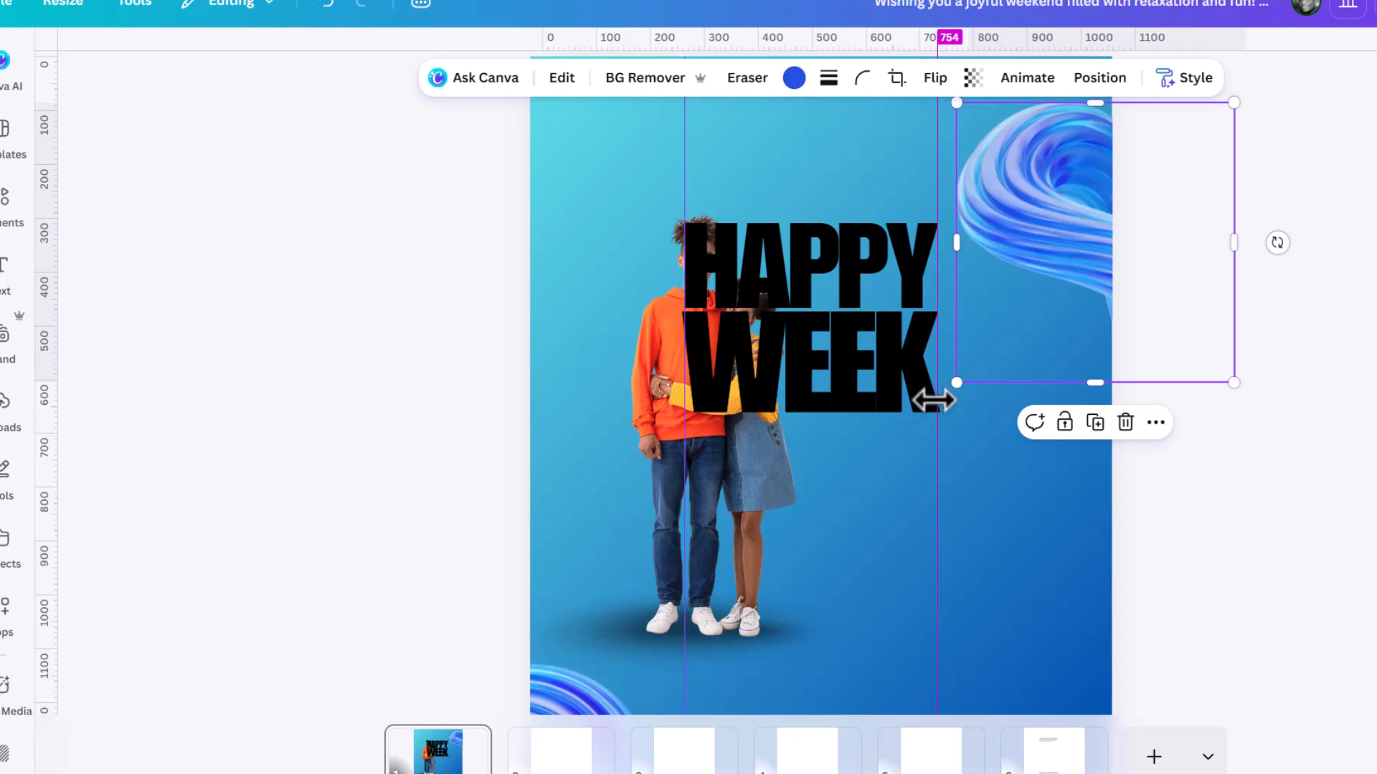
Duplicate WEEK as a third line reading END and enlarge it to size 292 so it spans the two guides
{"action": "left_click_drag", "start_coordinate": [801, 401], "coordinate": [837, 479]}
{"action": "double_click", "coordinate": [839, 481]}
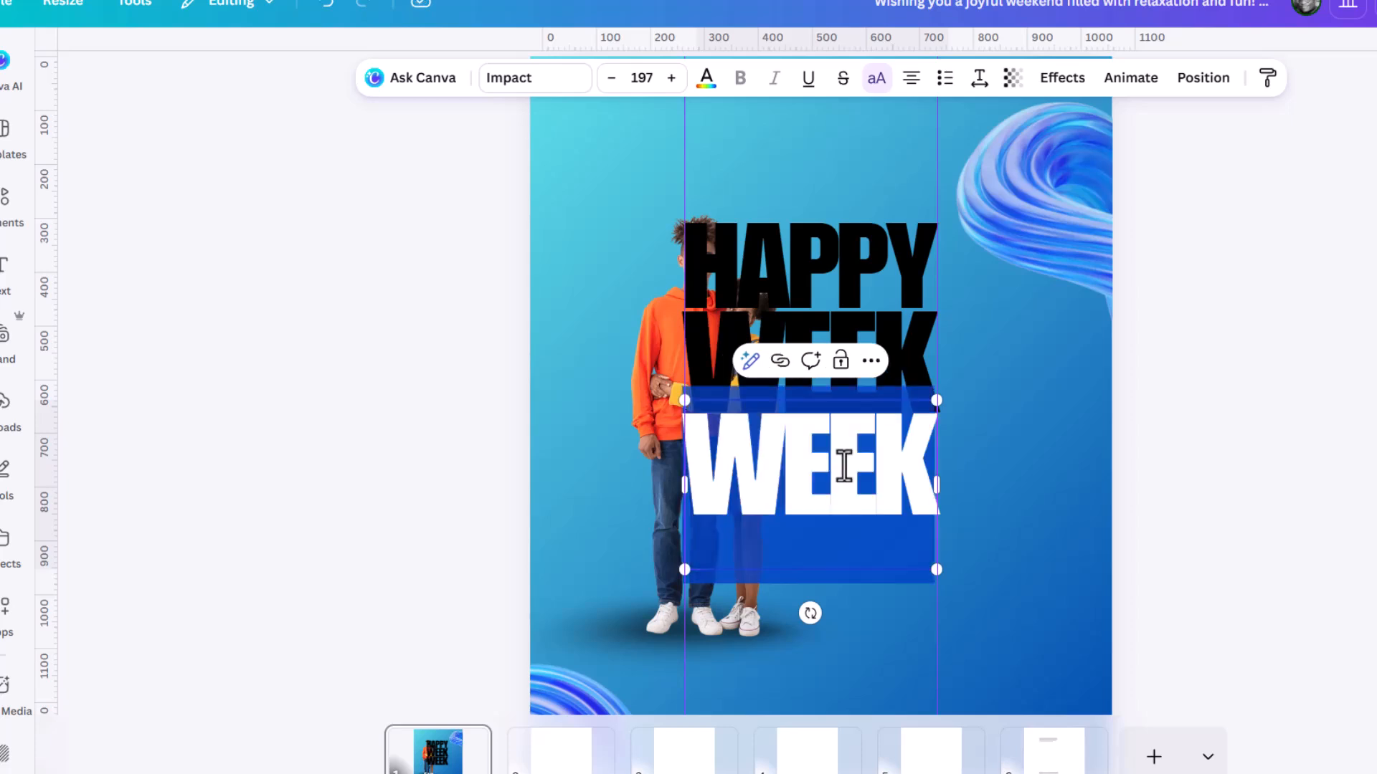
{"action": "type", "text": "END"}
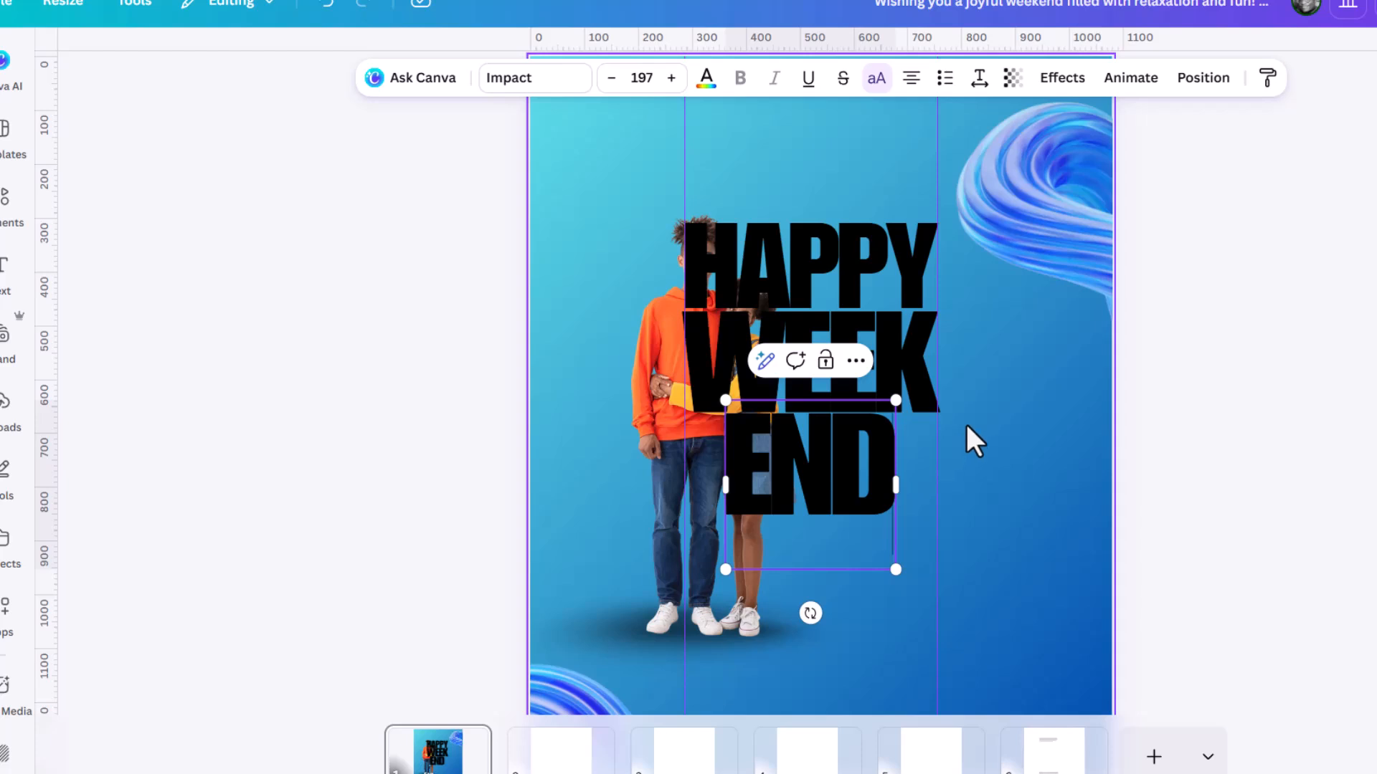
{"action": "left_click_drag", "start_coordinate": [895, 571], "coordinate": [965, 589]}
{"action": "left_click", "coordinate": [1191, 362]}
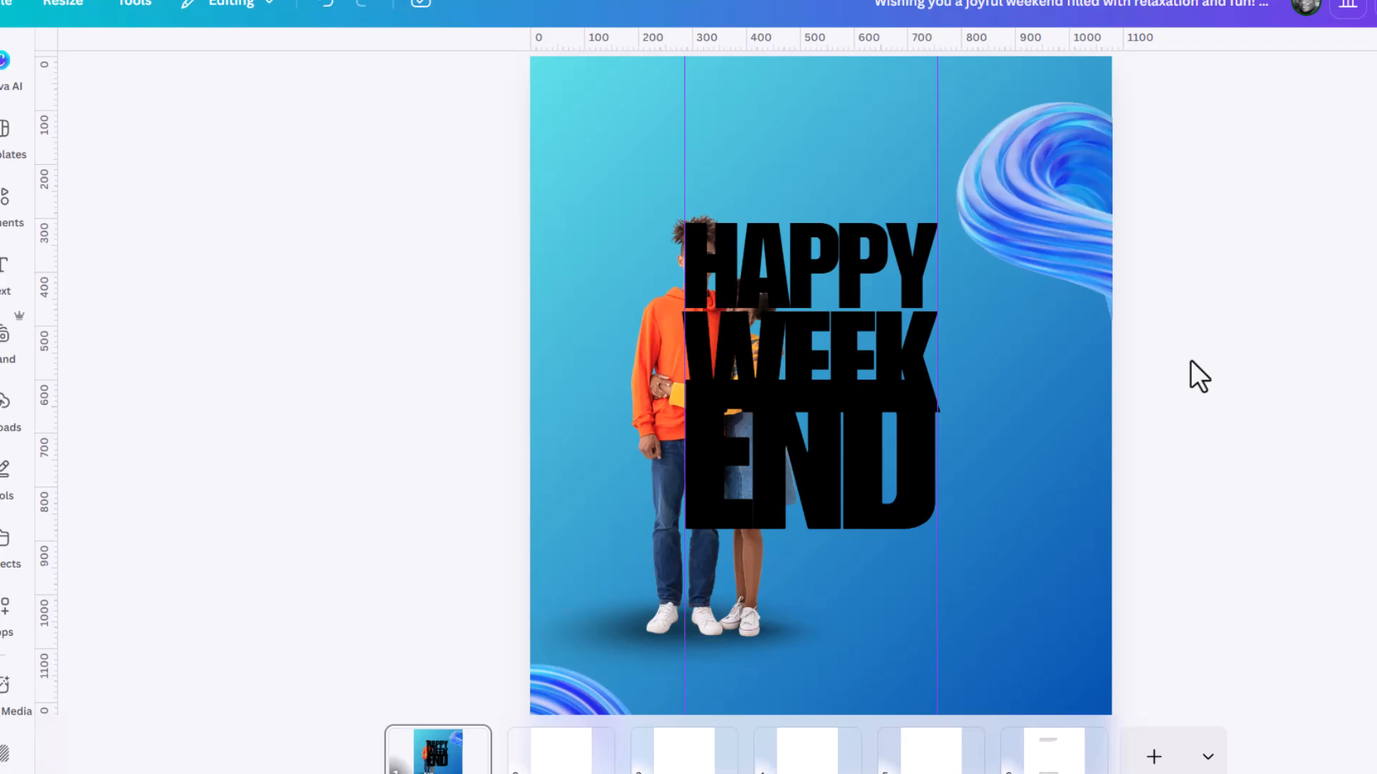
Move END directly beneath WEEK, leaving the same narrow gap as between HAPPY and WEEK
{"action": "left_click", "coordinate": [817, 467]}
{"action": "left_click_drag", "start_coordinate": [825, 461], "coordinate": [821, 492]}
{"action": "scroll", "coordinate": [824, 480], "scroll_direction": "up", "scroll_amount": 3}
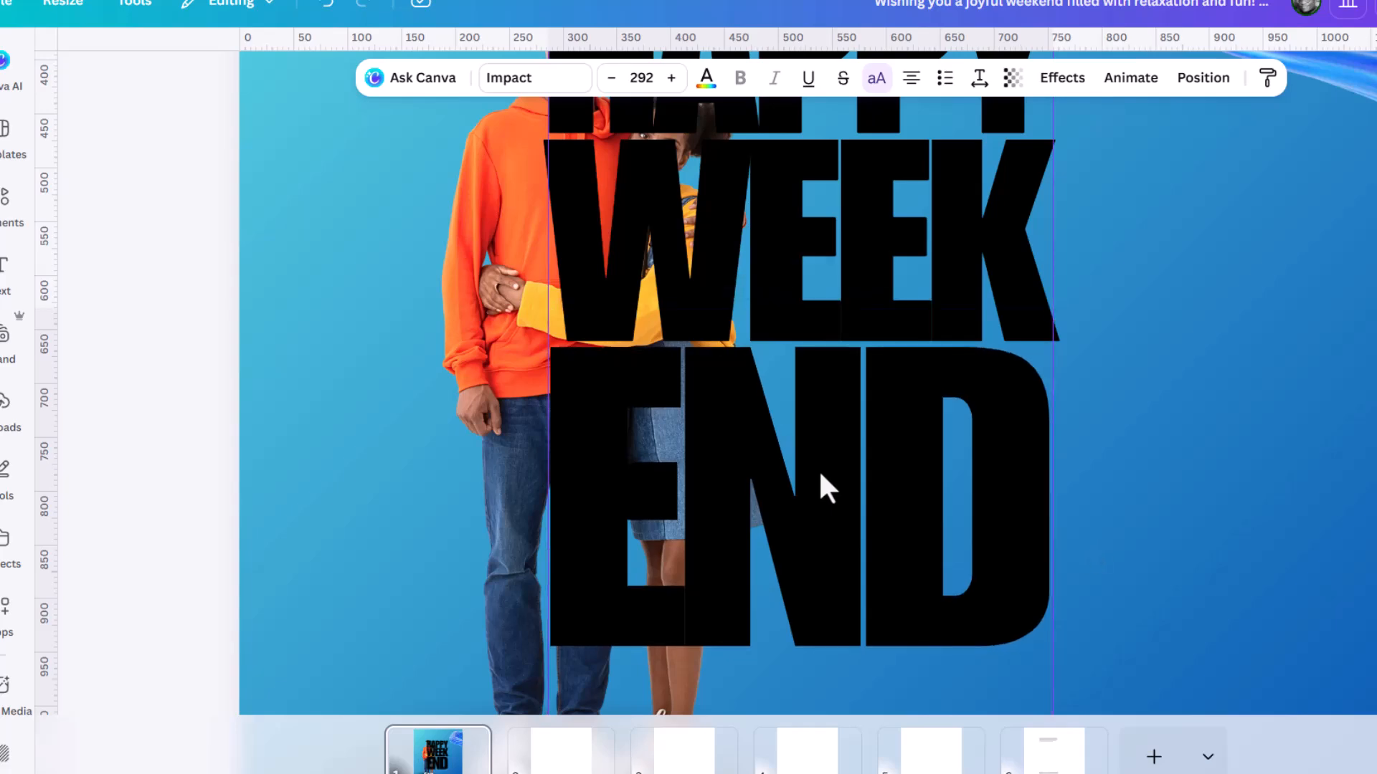
{"action": "scroll", "coordinate": [815, 448], "scroll_direction": "down", "scroll_amount": 3}
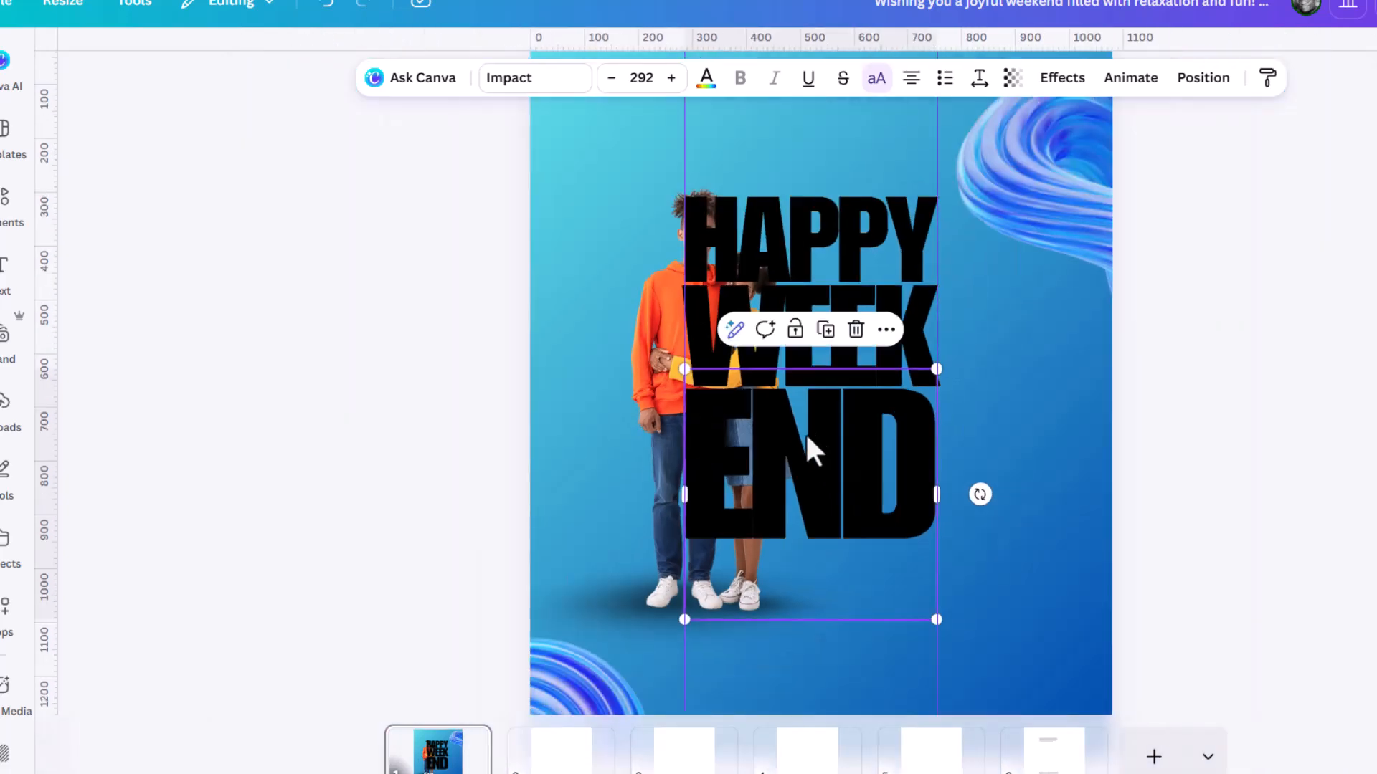
{"action": "left_click", "coordinate": [1147, 365]}
{"action": "scroll", "coordinate": [846, 298], "scroll_direction": "up", "scroll_amount": 2}
{"action": "scroll", "coordinate": [846, 298], "scroll_direction": "up", "scroll_amount": 1}
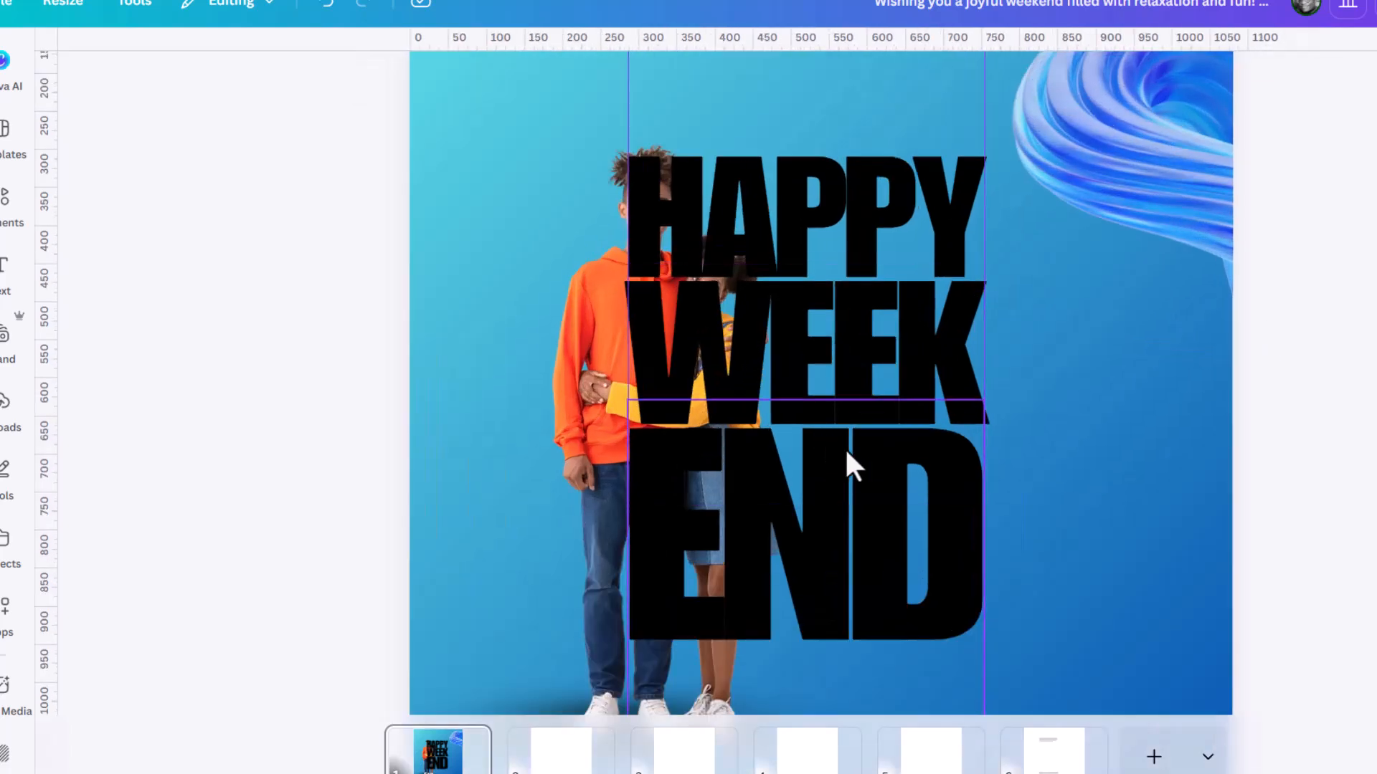
{"action": "left_click", "coordinate": [848, 448]}
{"action": "left_click_drag", "start_coordinate": [847, 446], "coordinate": [848, 436]}
{"action": "scroll", "coordinate": [875, 373], "scroll_direction": "down", "scroll_amount": 2}
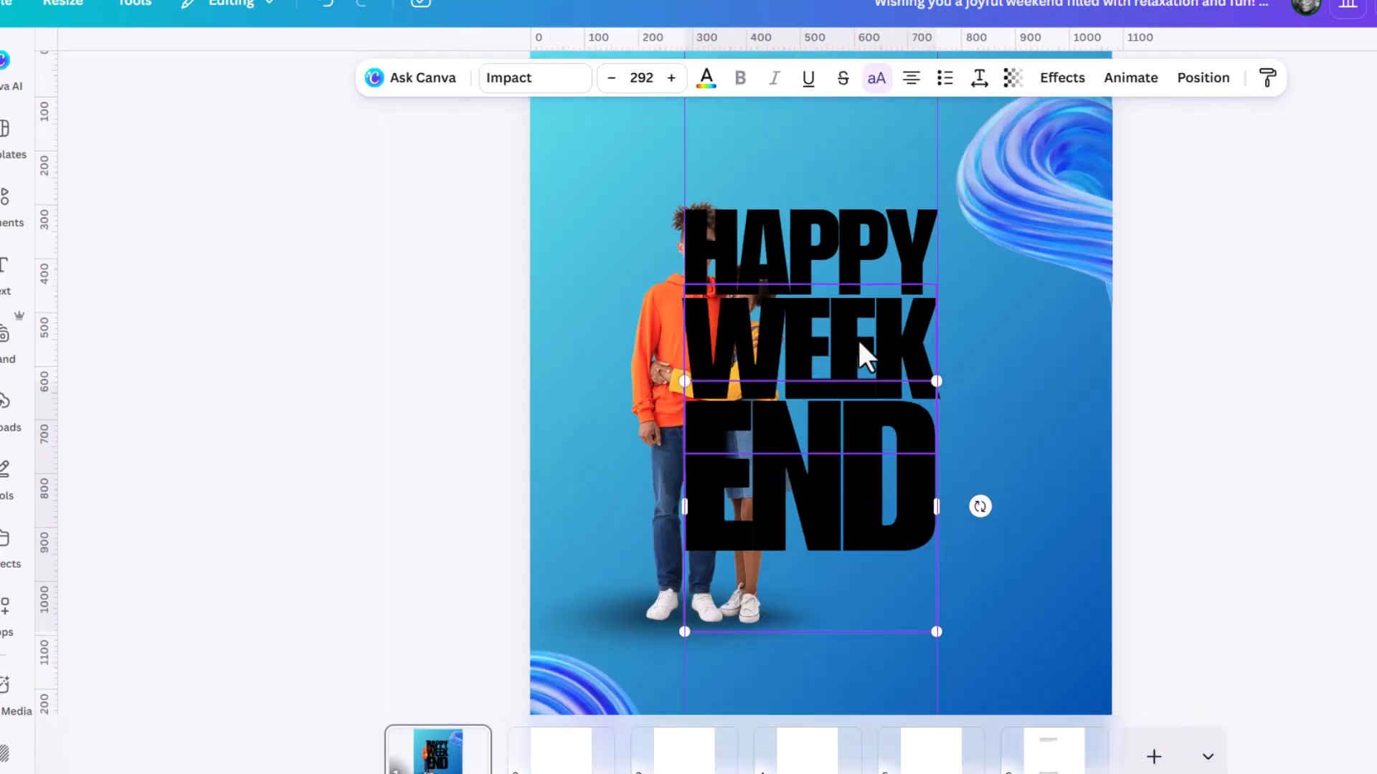
Group the HAPPY, WEEK and END text lines and change their colour to white
{"action": "scroll", "coordinate": [879, 346], "scroll_direction": "up", "scroll_amount": 1}
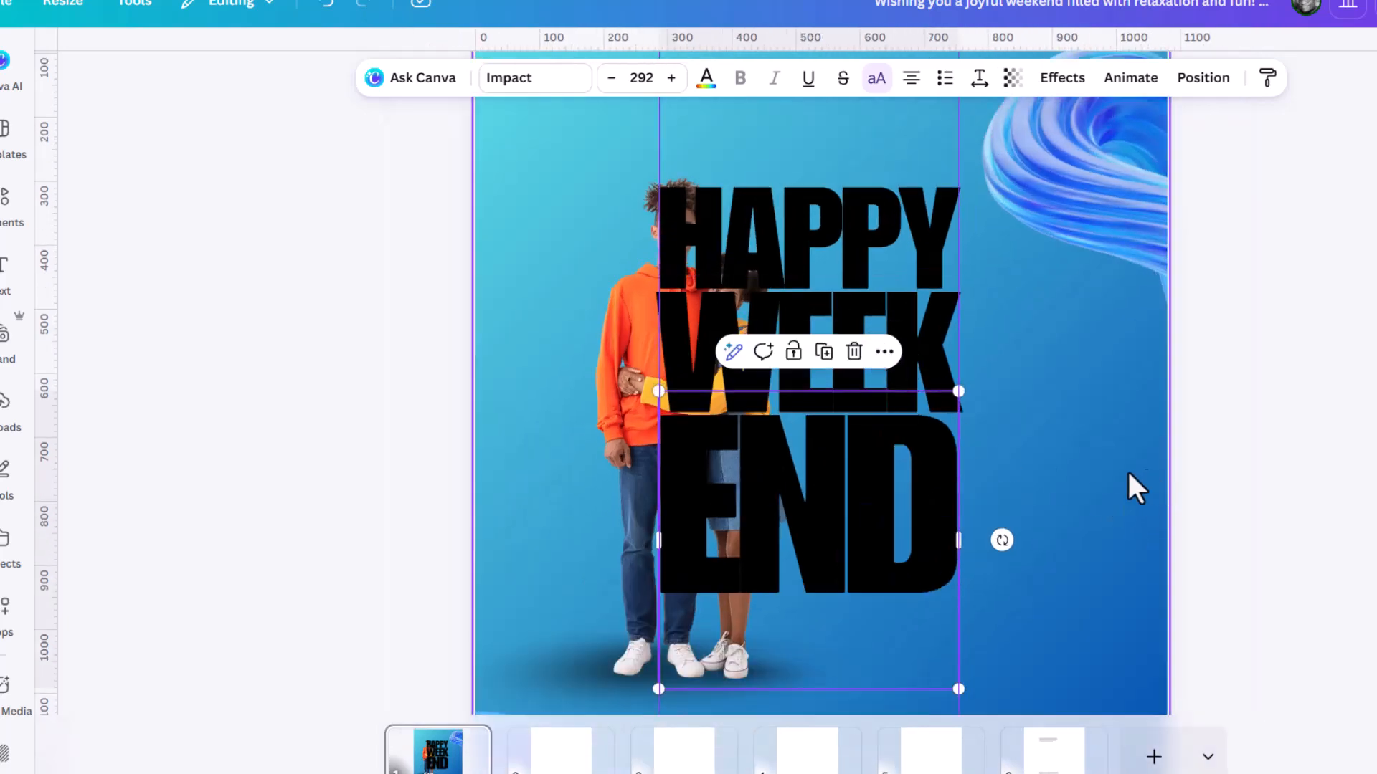
{"action": "scroll", "coordinate": [927, 393], "scroll_direction": "up", "scroll_amount": 1}
{"action": "left_click", "coordinate": [876, 206]}
{"action": "left_click", "coordinate": [910, 291], "text": "shift"}
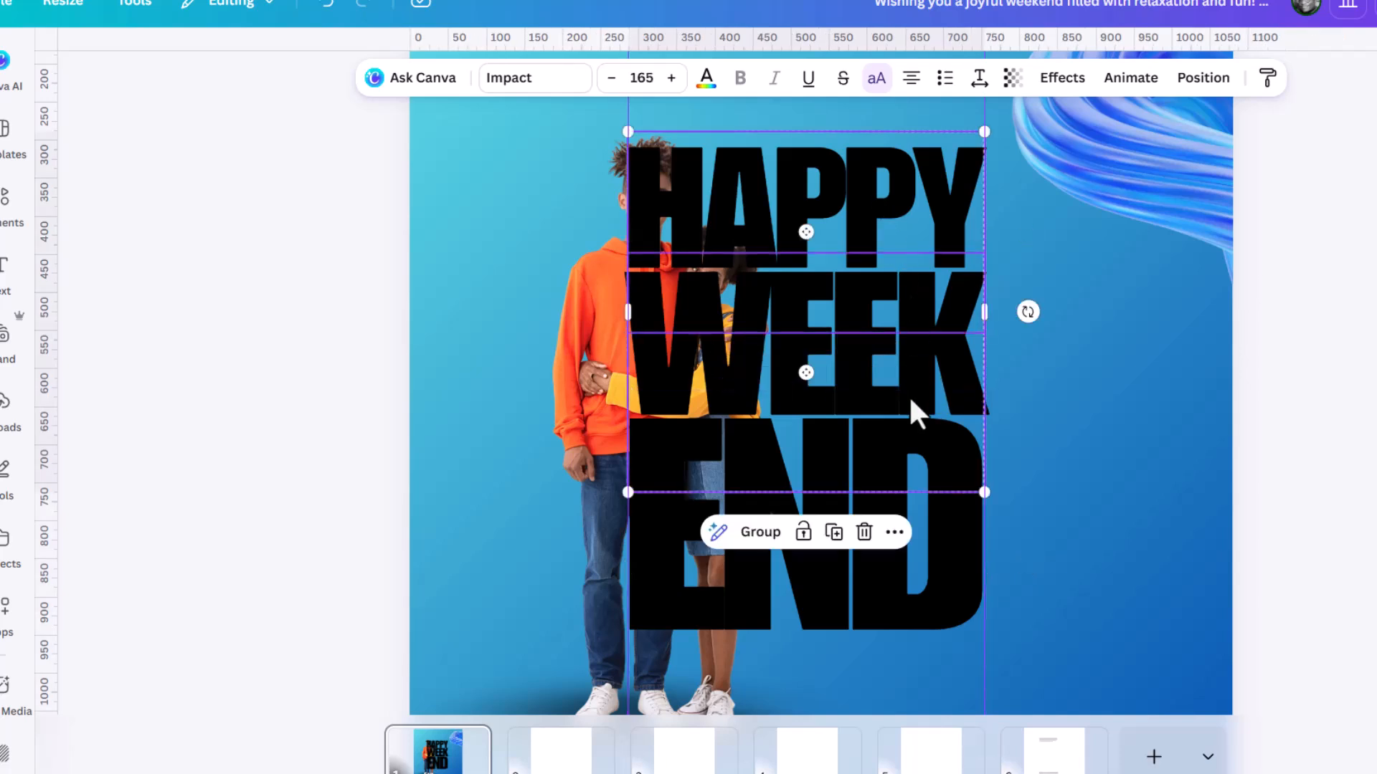
{"action": "left_click", "coordinate": [897, 442], "text": "shift"}
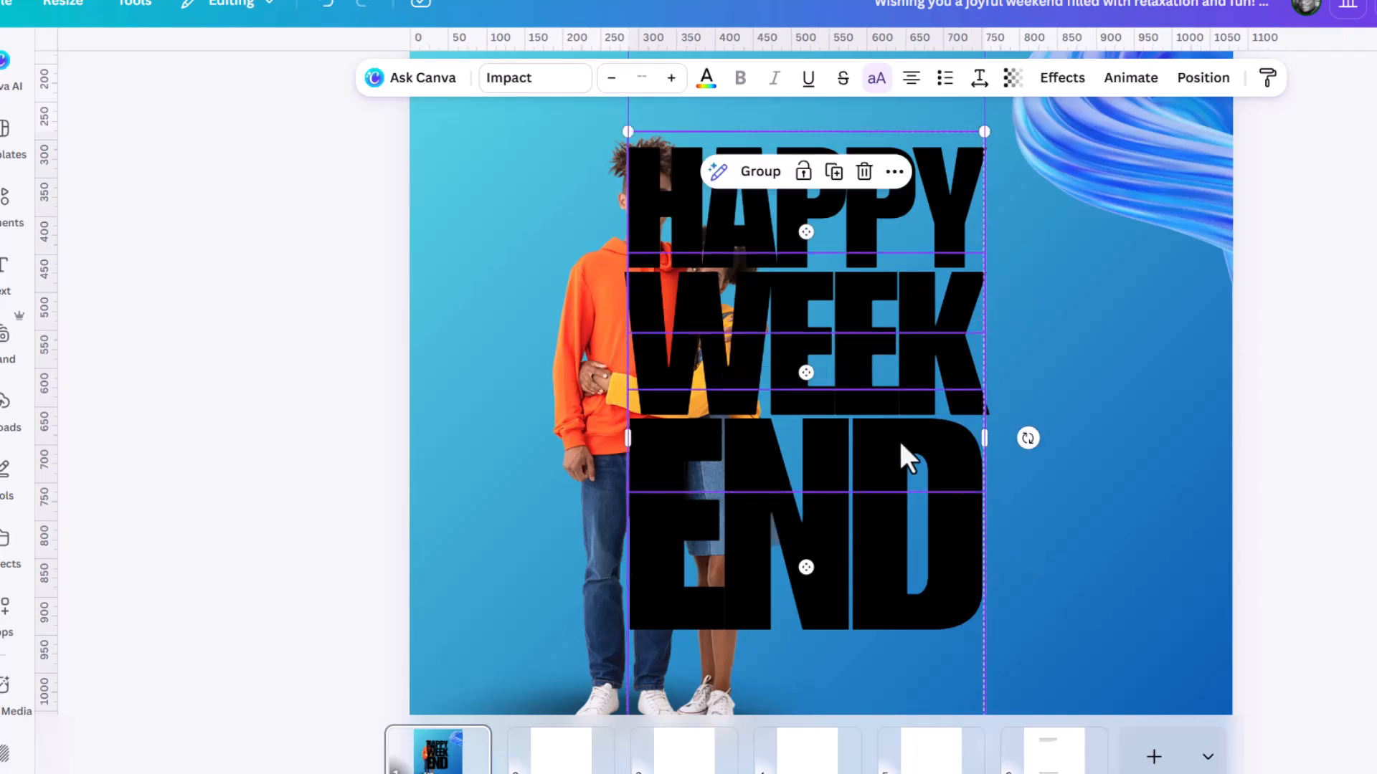
{"action": "left_click", "coordinate": [762, 176]}
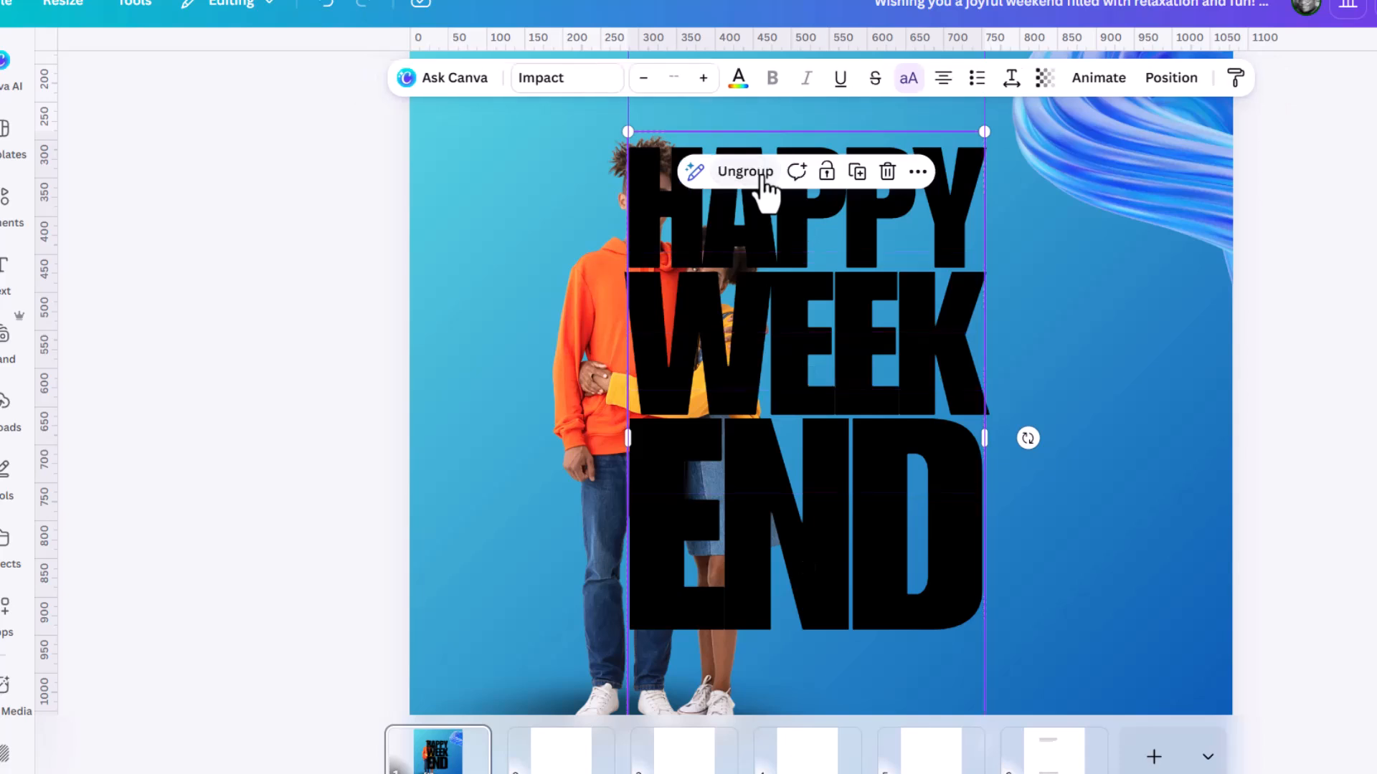
{"action": "left_click", "coordinate": [730, 92]}
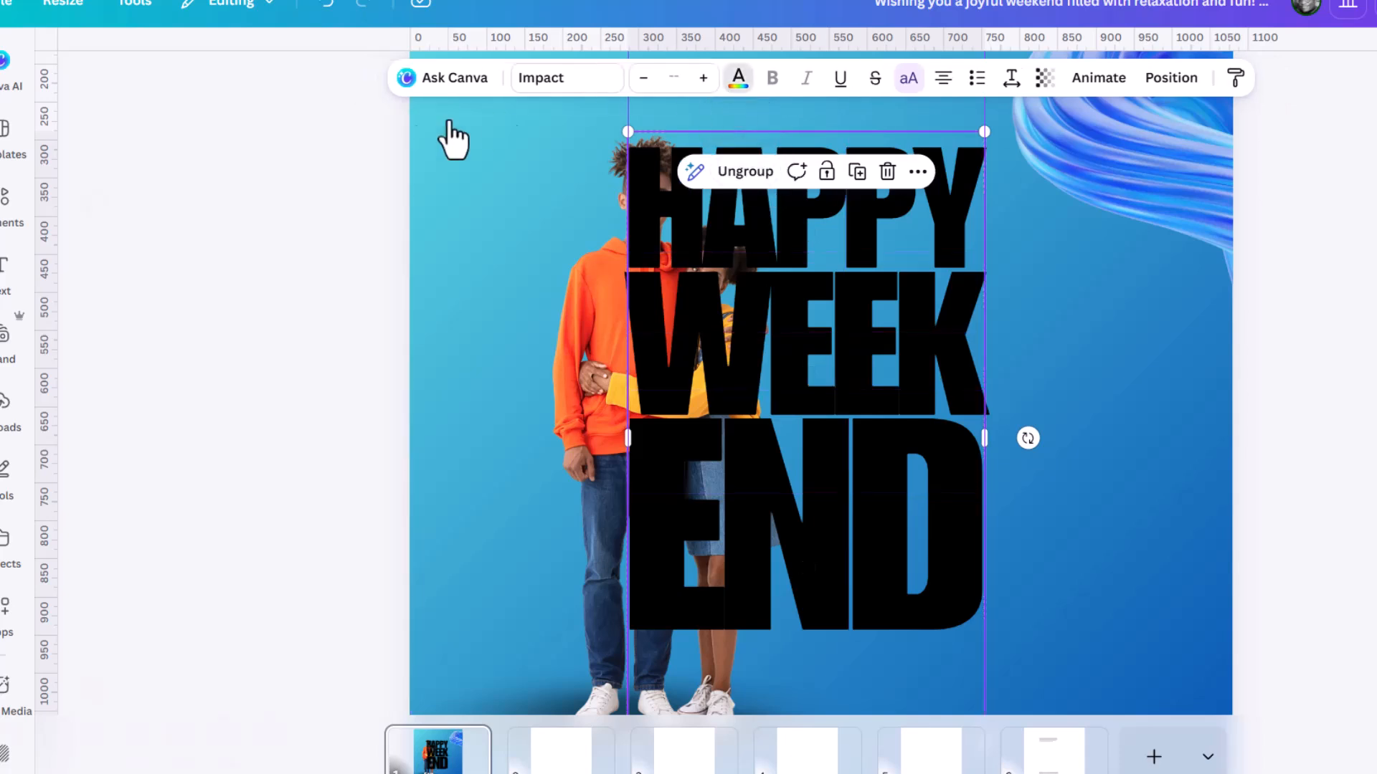
{"action": "left_click", "coordinate": [68, 272]}
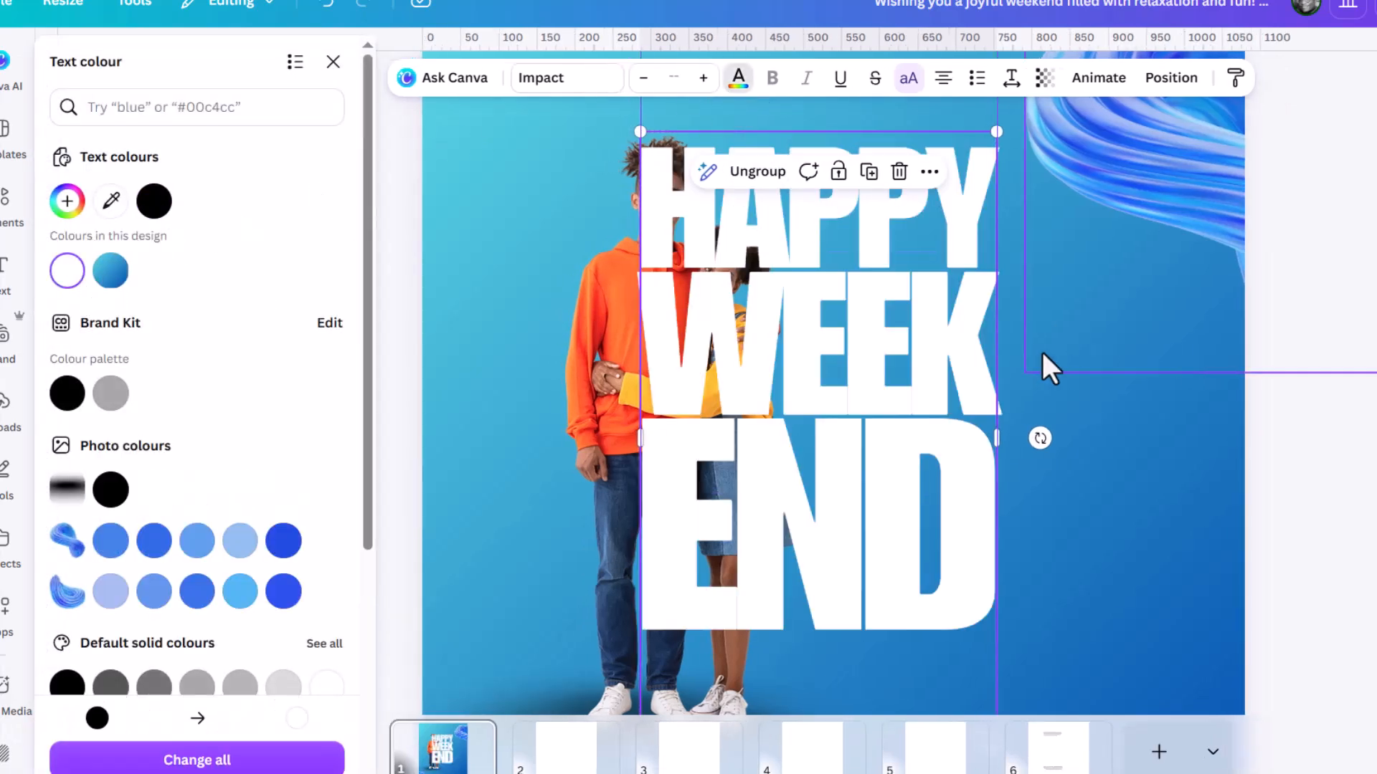
Send the white HAPPY WEEK END group backward so it sits behind the couple
{"action": "key", "text": "ctrl+["}
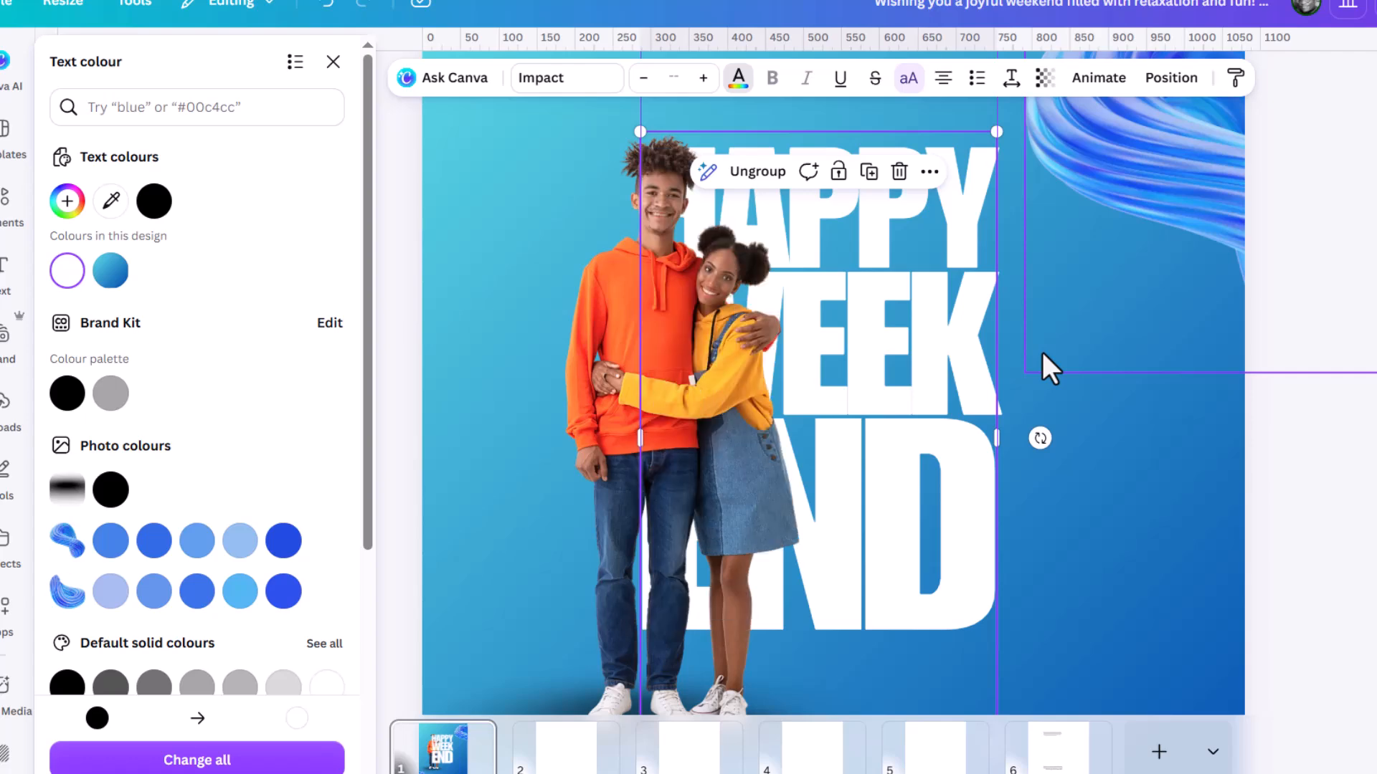
{"action": "scroll", "coordinate": [998, 411], "scroll_direction": "down", "scroll_amount": 3}
{"action": "left_click", "coordinate": [1194, 413]}
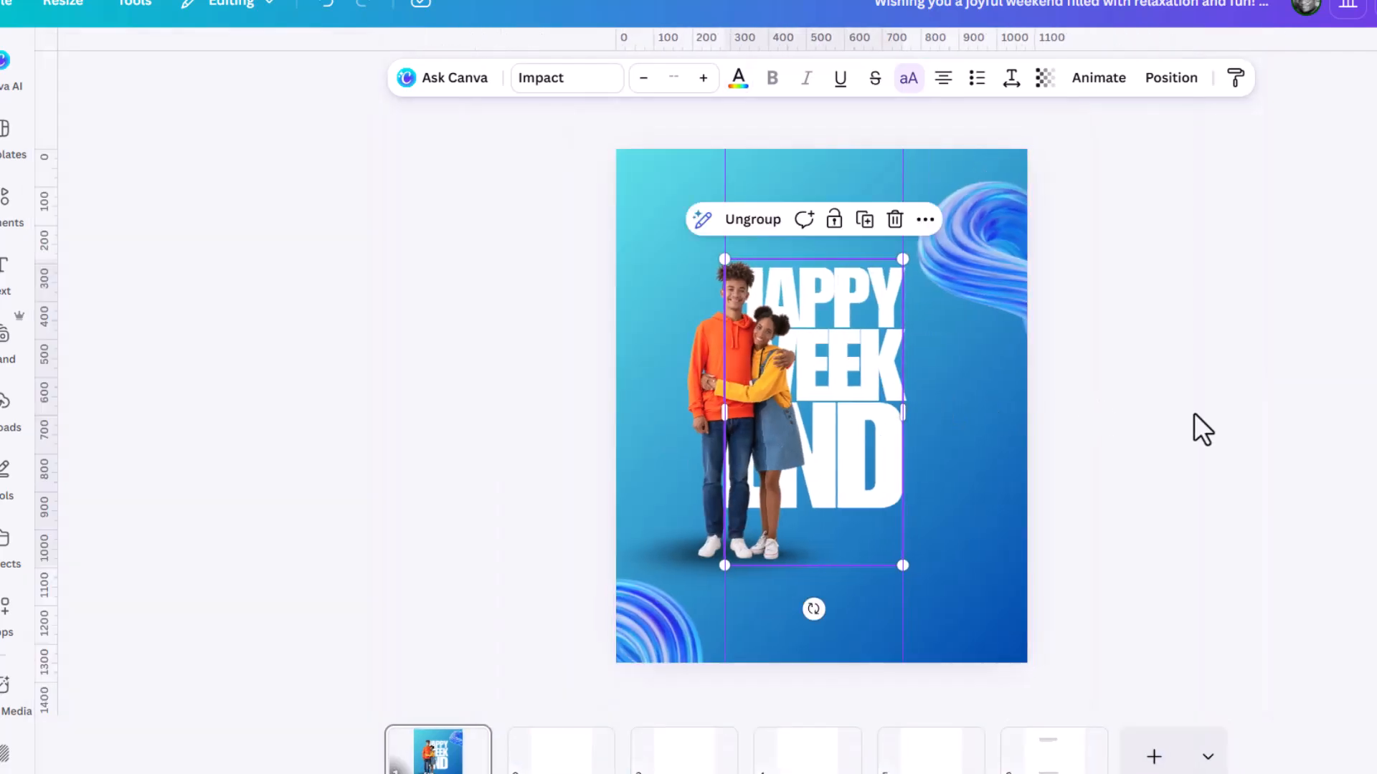
{"action": "left_click", "coordinate": [1186, 414]}
Shift the headline group to the right of the couple and scale it down slightly, keeping it partly behind the woman
{"action": "scroll", "coordinate": [828, 355], "scroll_direction": "up", "scroll_amount": 3}
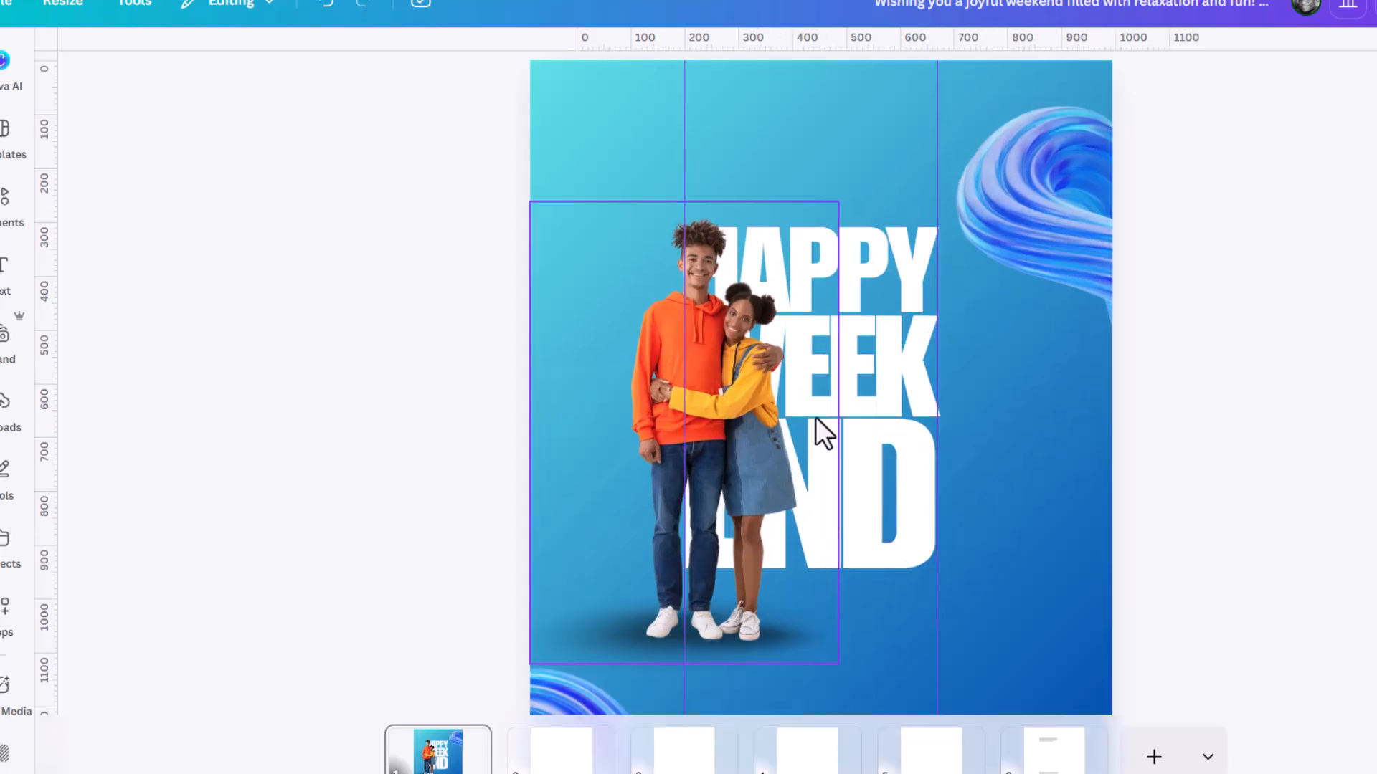
{"action": "scroll", "coordinate": [816, 467], "scroll_direction": "up", "scroll_amount": 1}
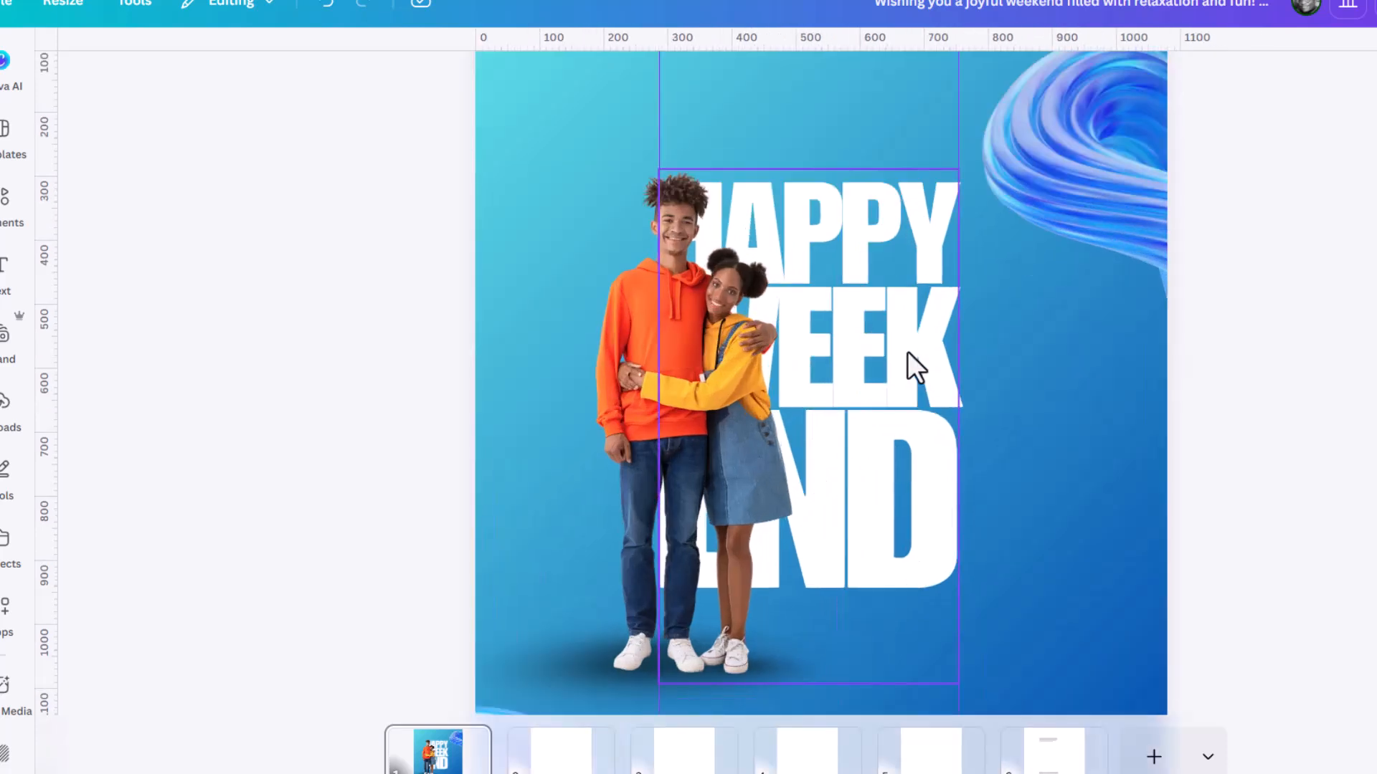
{"action": "left_click", "coordinate": [928, 238]}
{"action": "left_click_drag", "start_coordinate": [932, 242], "coordinate": [983, 248]}
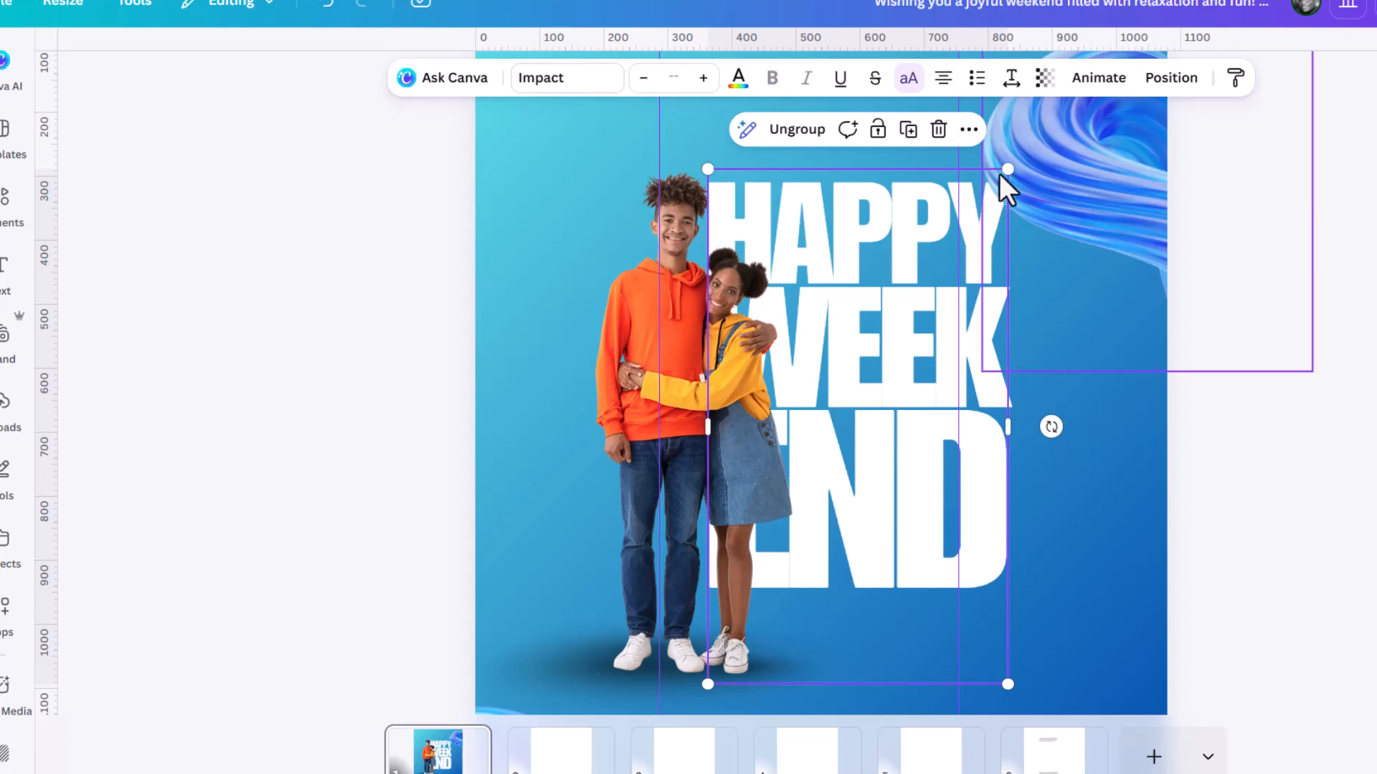
{"action": "left_click_drag", "start_coordinate": [1007, 167], "coordinate": [981, 208]}
{"action": "left_click_drag", "start_coordinate": [852, 337], "coordinate": [860, 346]}
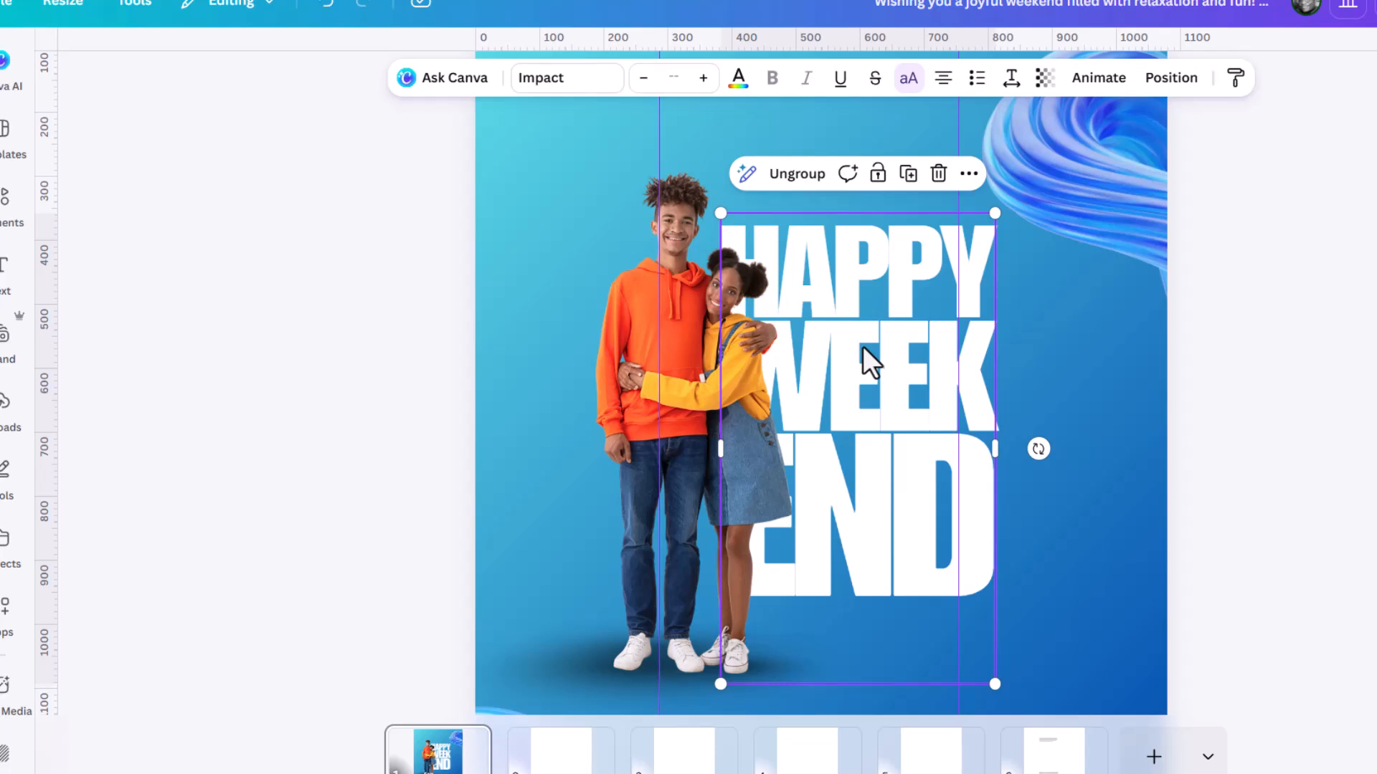
Duplicate the couple cutout and align the copy exactly over the original
{"action": "left_click", "coordinate": [668, 286]}
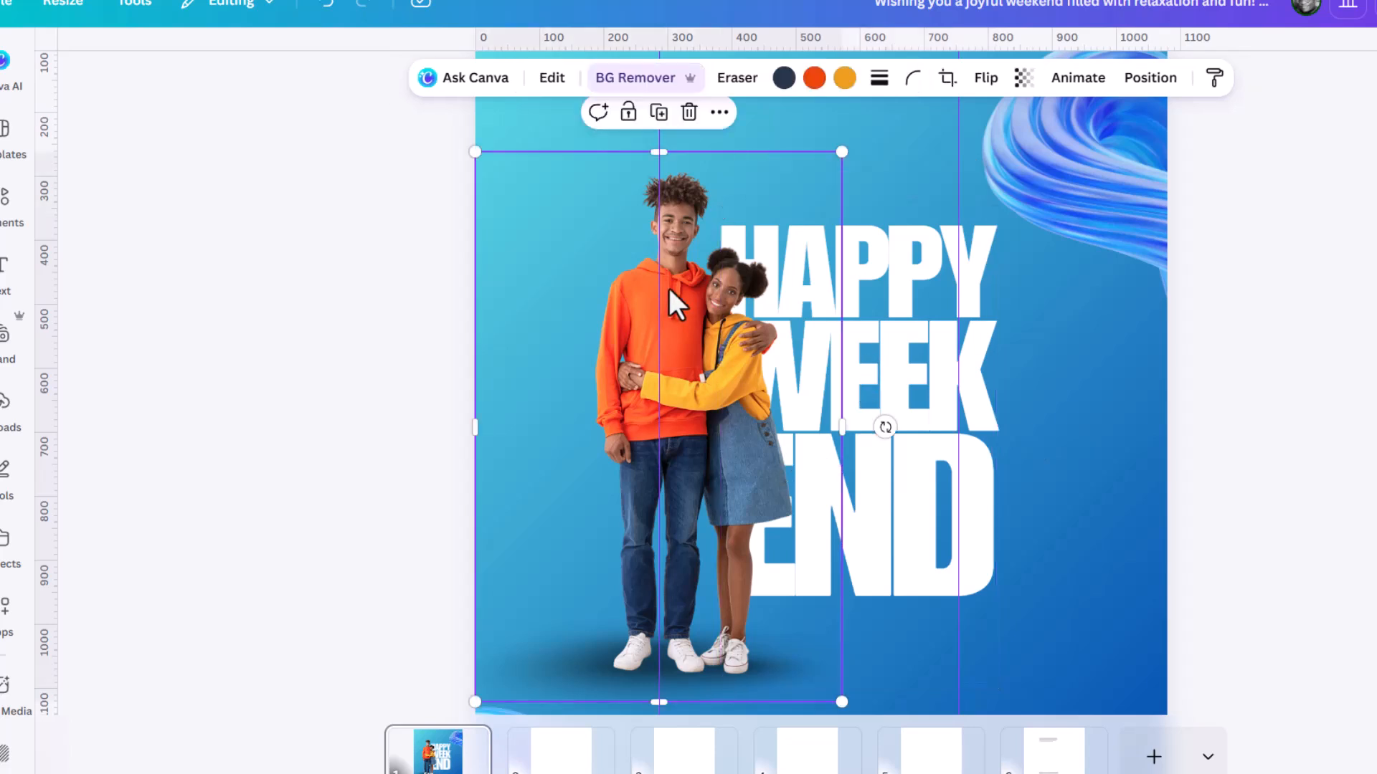
{"action": "left_click", "coordinate": [659, 112]}
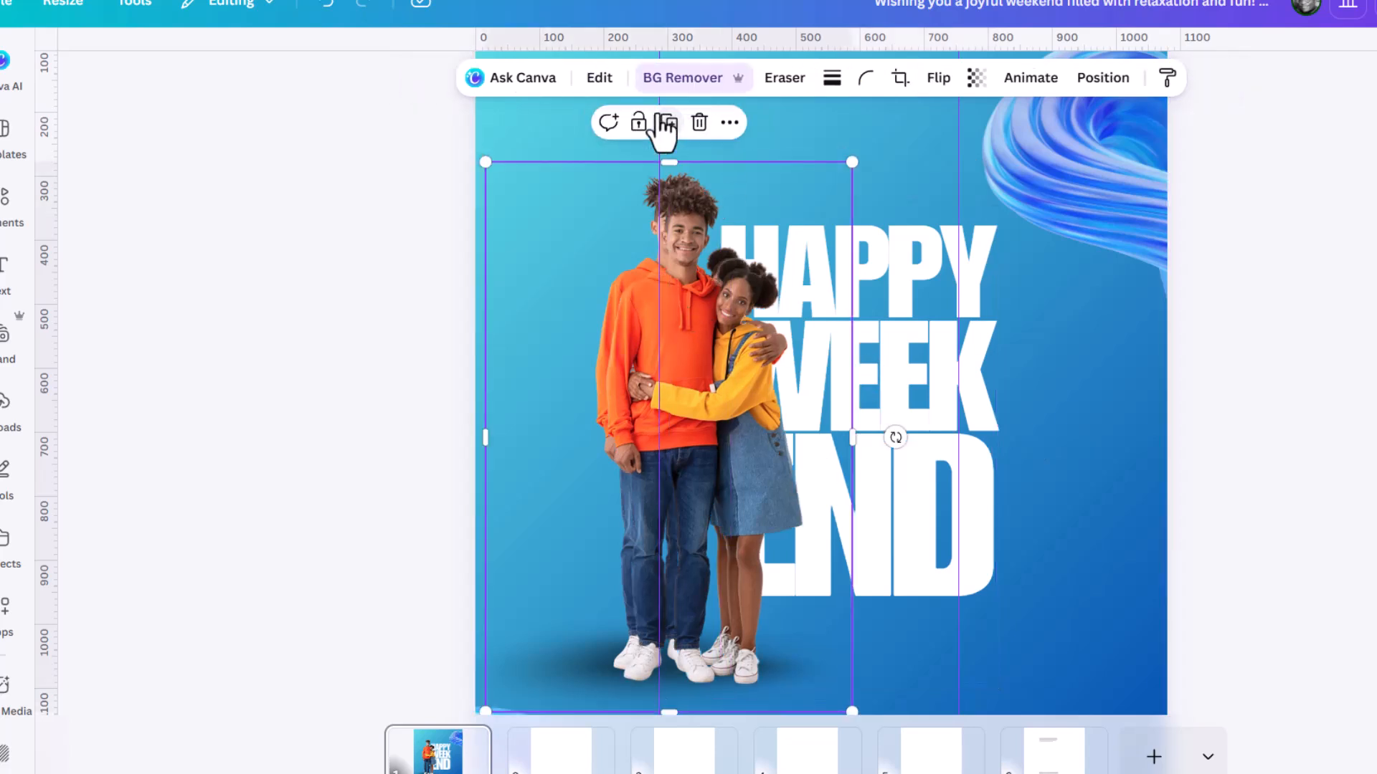
{"action": "left_click_drag", "start_coordinate": [759, 320], "coordinate": [733, 337]}
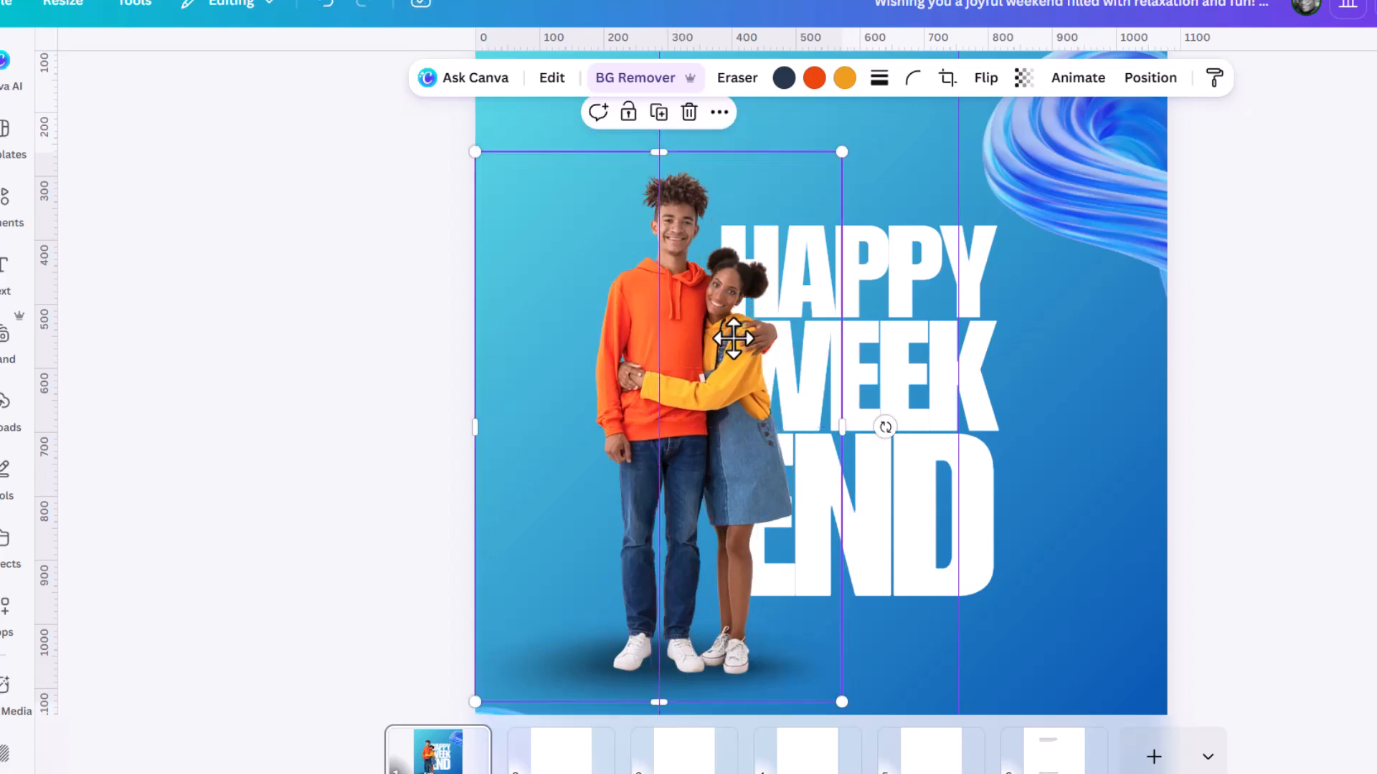
Apply the Custom duotone filter to one of the two stacked couple images
{"action": "left_click", "coordinate": [552, 79]}
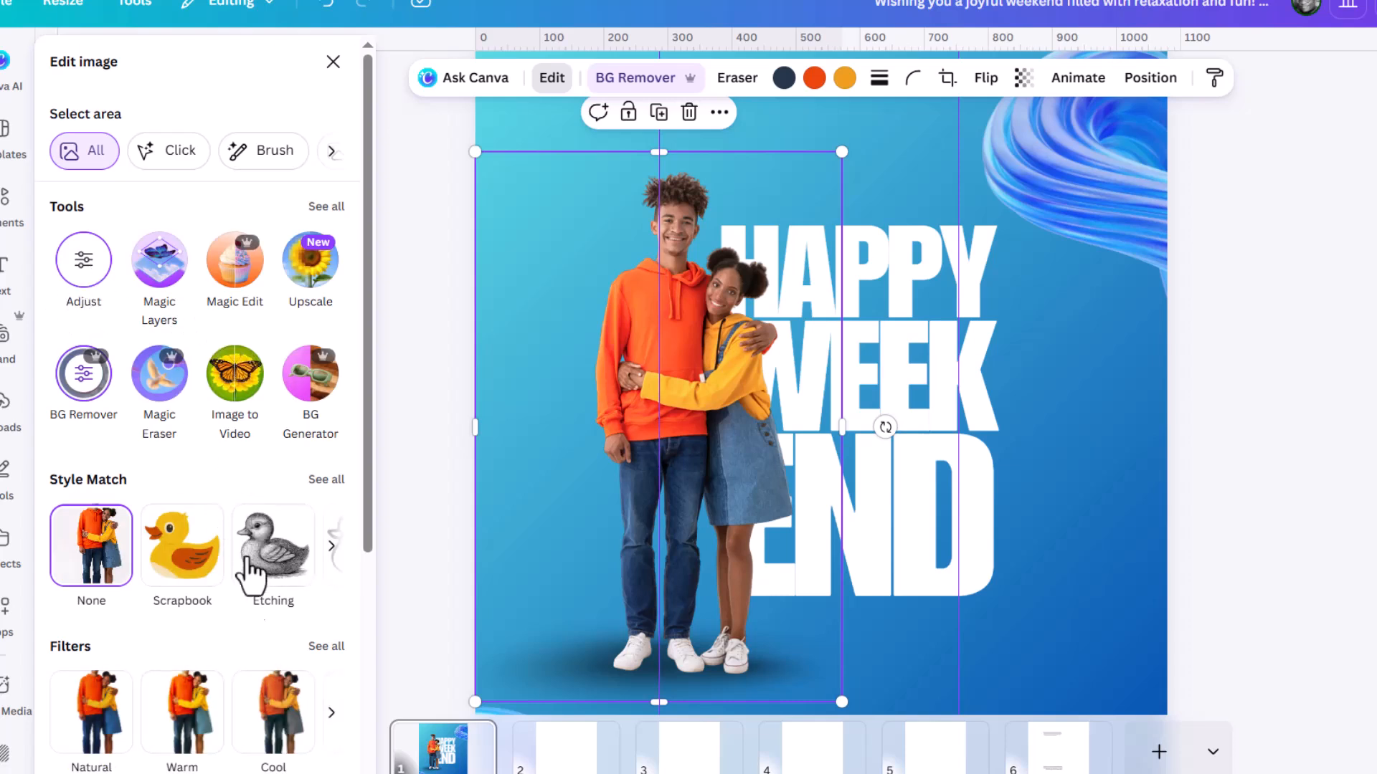
{"action": "scroll", "coordinate": [255, 562], "scroll_direction": "down", "scroll_amount": 2}
{"action": "scroll", "coordinate": [269, 583], "scroll_direction": "down", "scroll_amount": 2}
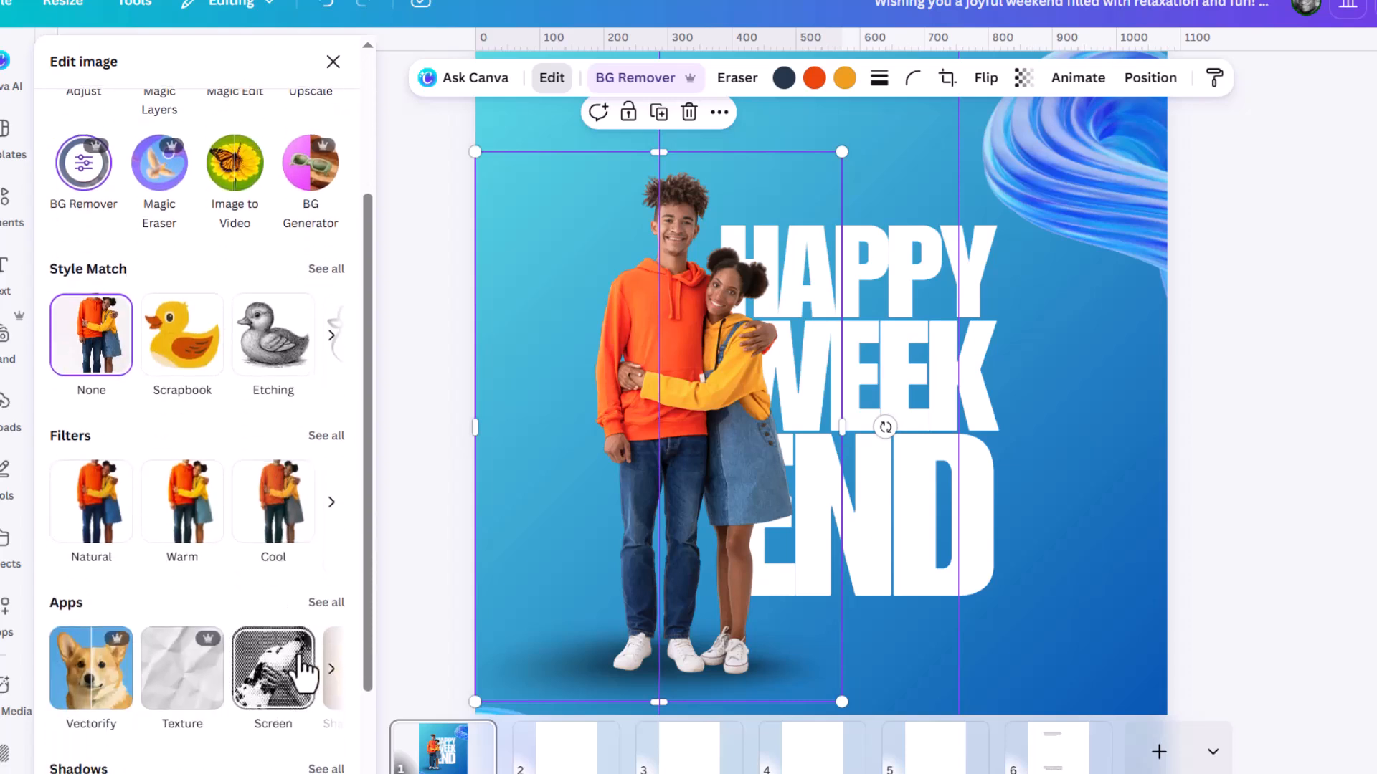
{"action": "scroll", "coordinate": [274, 535], "scroll_direction": "up", "scroll_amount": 2}
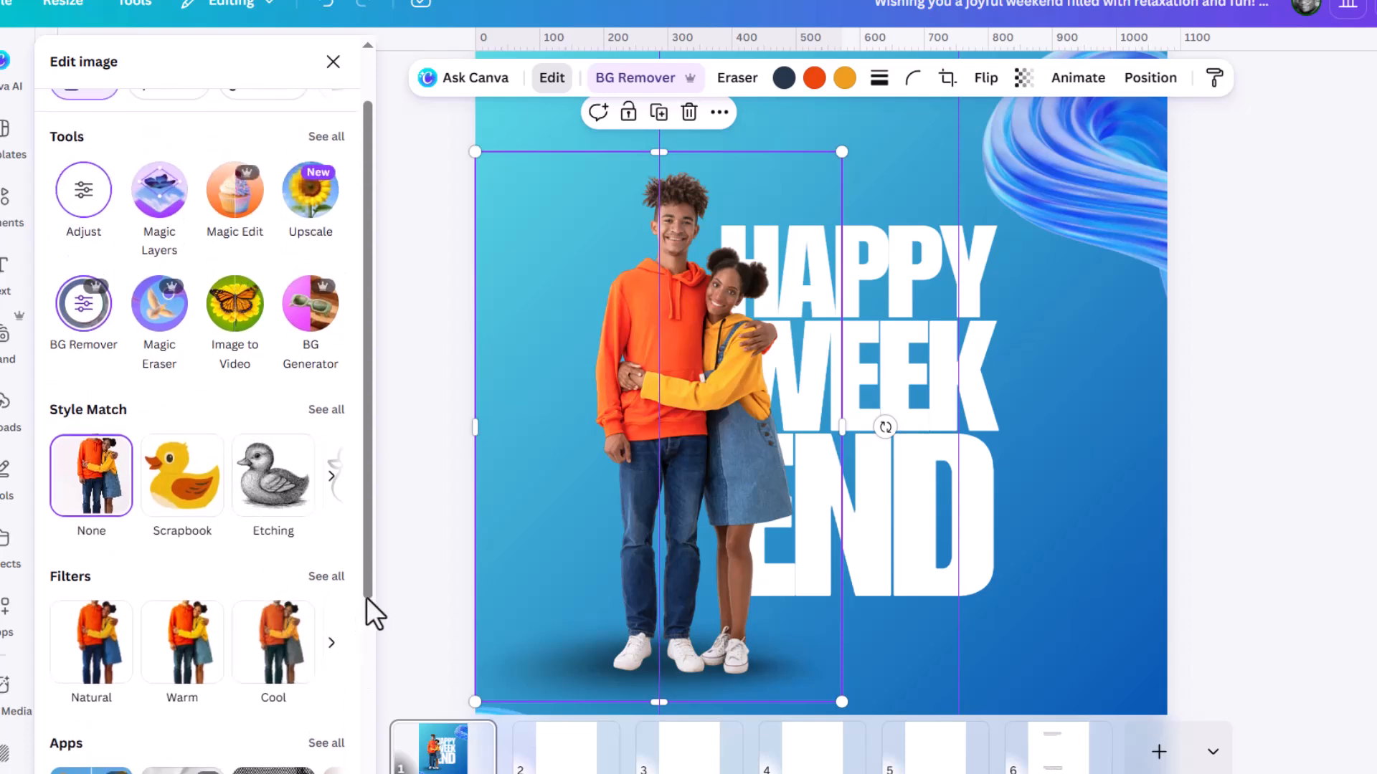
{"action": "scroll", "coordinate": [343, 595], "scroll_direction": "up", "scroll_amount": 1}
{"action": "left_click", "coordinate": [340, 585]}
{"action": "scroll", "coordinate": [251, 545], "scroll_direction": "down", "scroll_amount": 10}
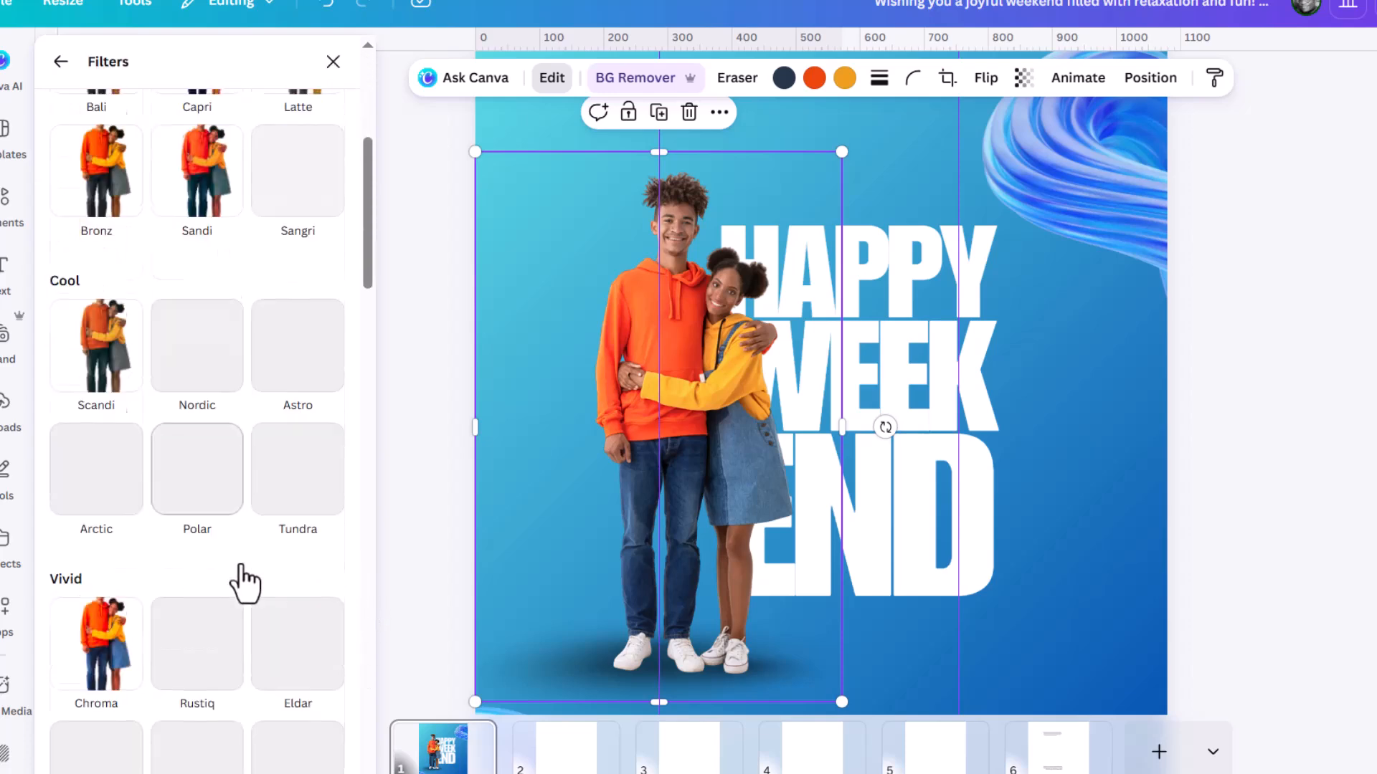
{"action": "scroll", "coordinate": [239, 565], "scroll_direction": "down", "scroll_amount": 15}
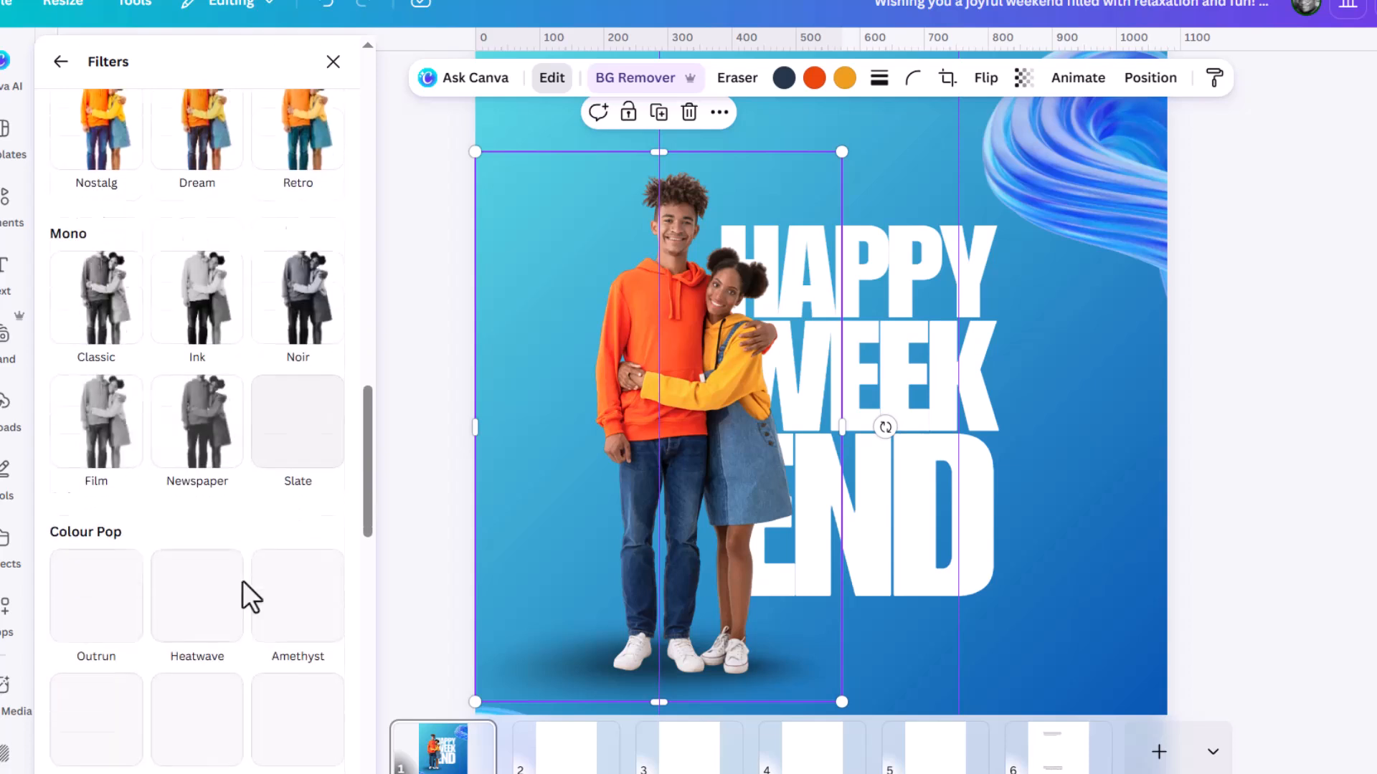
{"action": "scroll", "coordinate": [240, 581], "scroll_direction": "down", "scroll_amount": 4}
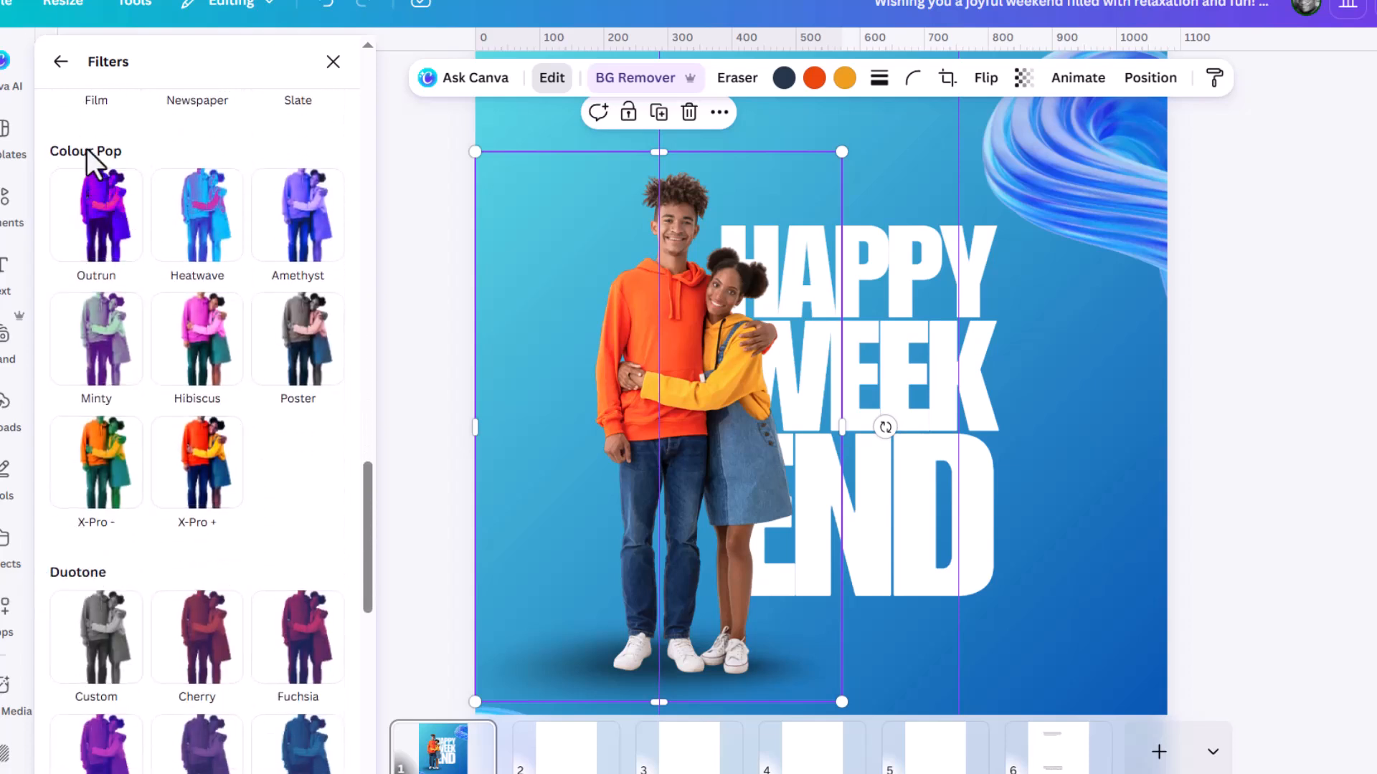
{"action": "left_click", "coordinate": [100, 655]}
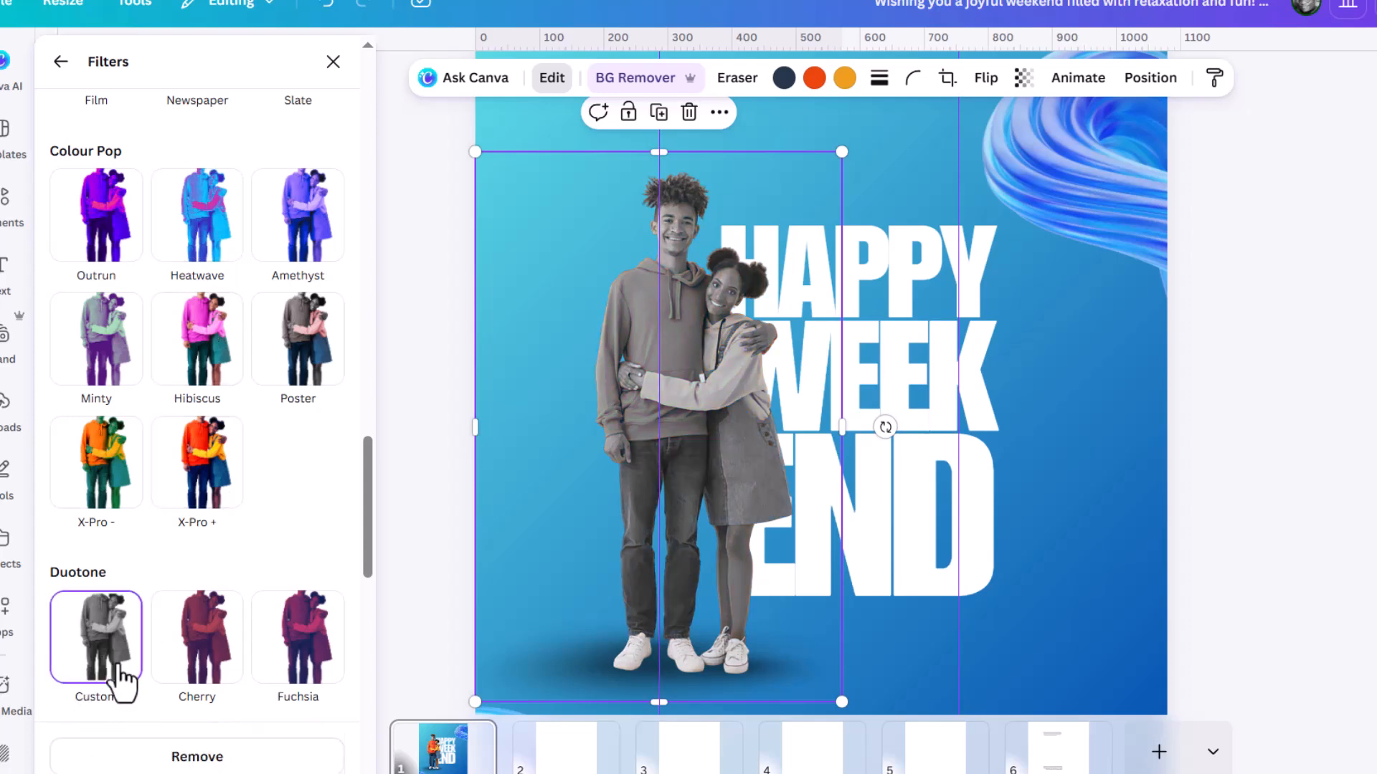
Set both the duotone highlights and shadows to #000000 to turn the couple image into a black silhouette
{"action": "scroll", "coordinate": [240, 652], "scroll_direction": "down", "scroll_amount": 3}
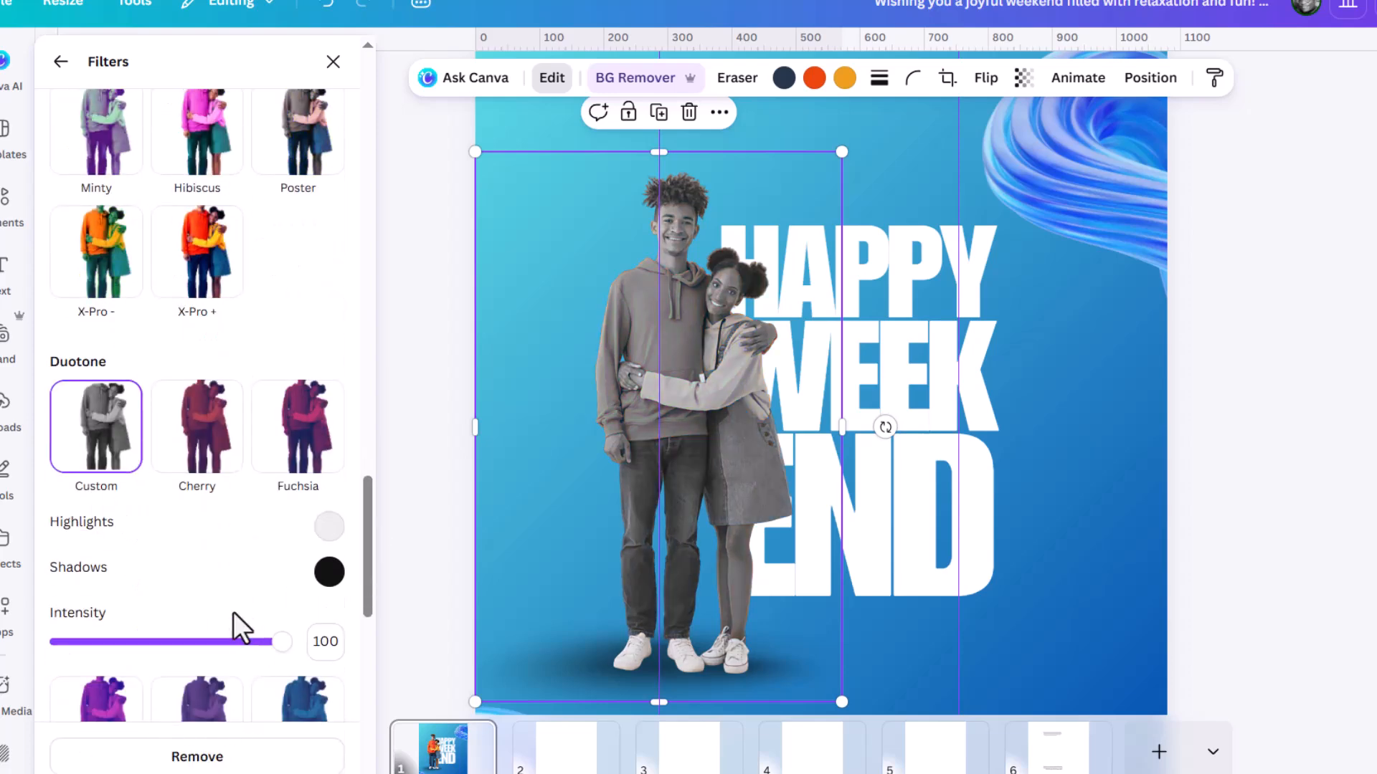
{"action": "left_click", "coordinate": [330, 527]}
{"action": "left_click_drag", "start_coordinate": [367, 638], "coordinate": [308, 753]}
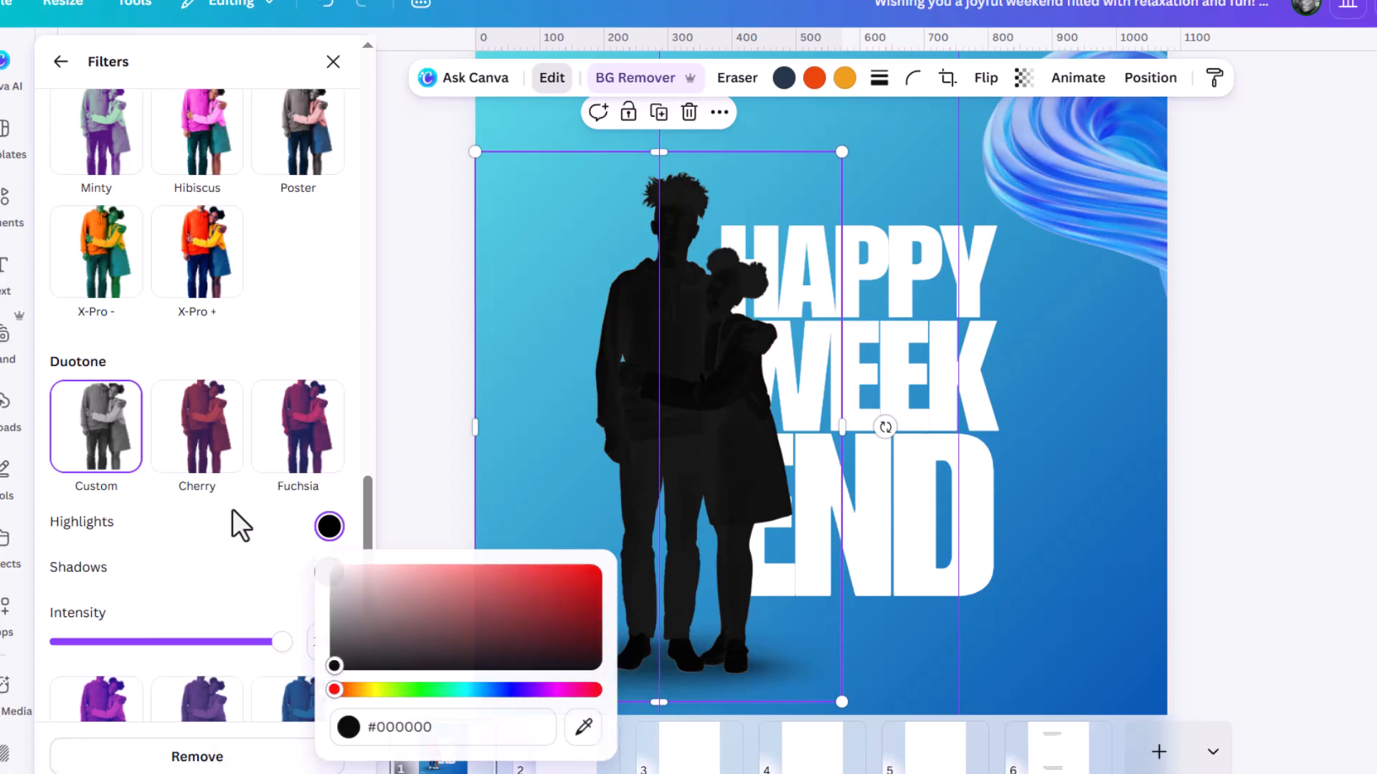
{"action": "left_click", "coordinate": [330, 572]}
{"action": "left_click_drag", "start_coordinate": [343, 634], "coordinate": [334, 709]}
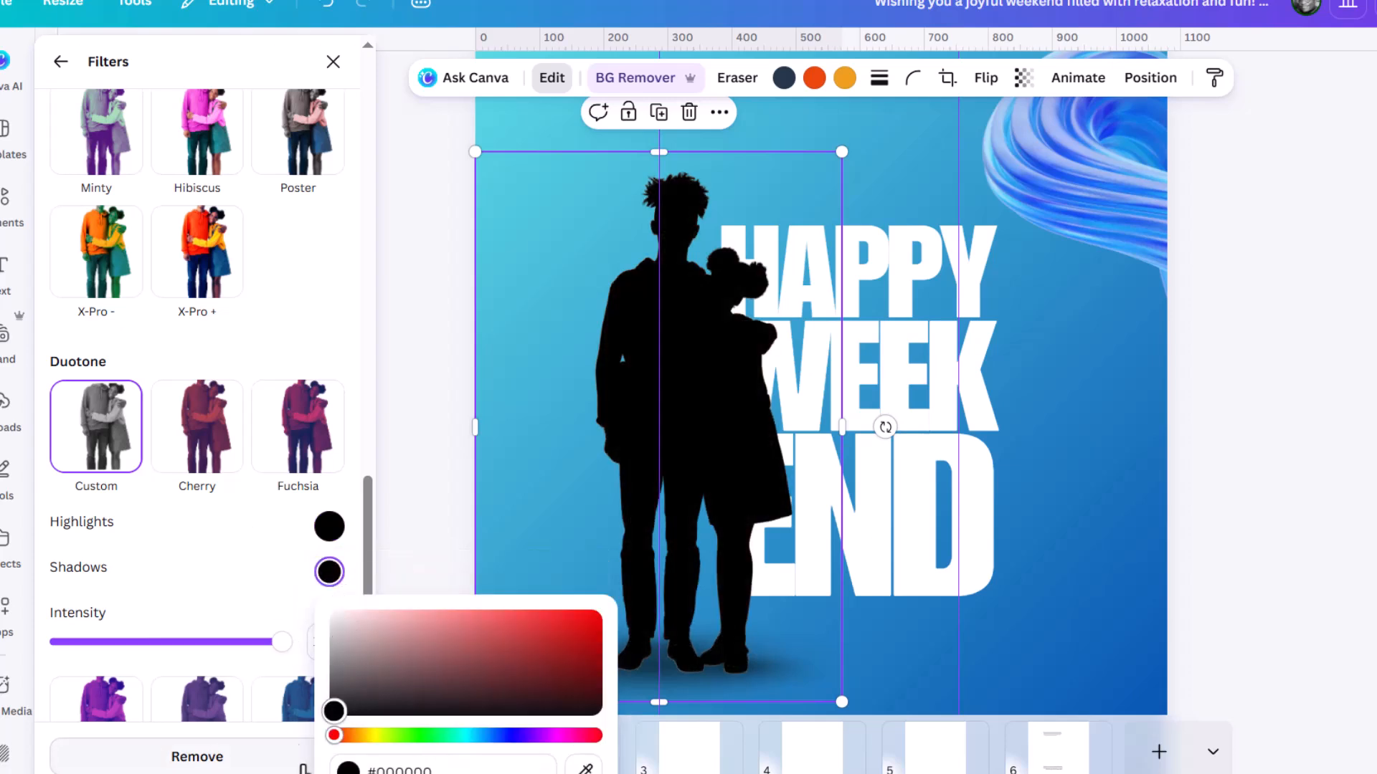
{"action": "left_click", "coordinate": [239, 571]}
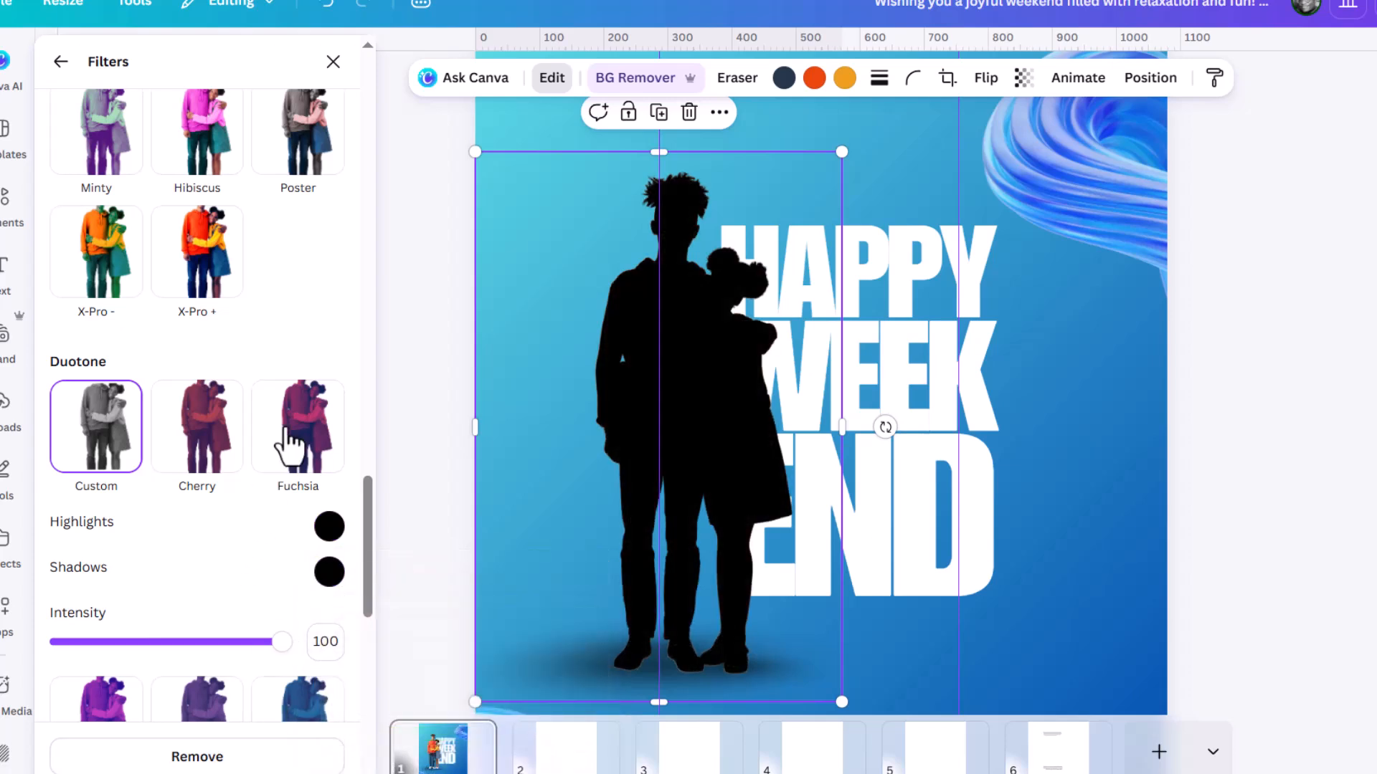
Blur the whole silhouette image at intensity 94 and place it behind the coloured couple
{"action": "left_click", "coordinate": [61, 62]}
{"action": "scroll", "coordinate": [129, 231], "scroll_direction": "up", "scroll_amount": 2}
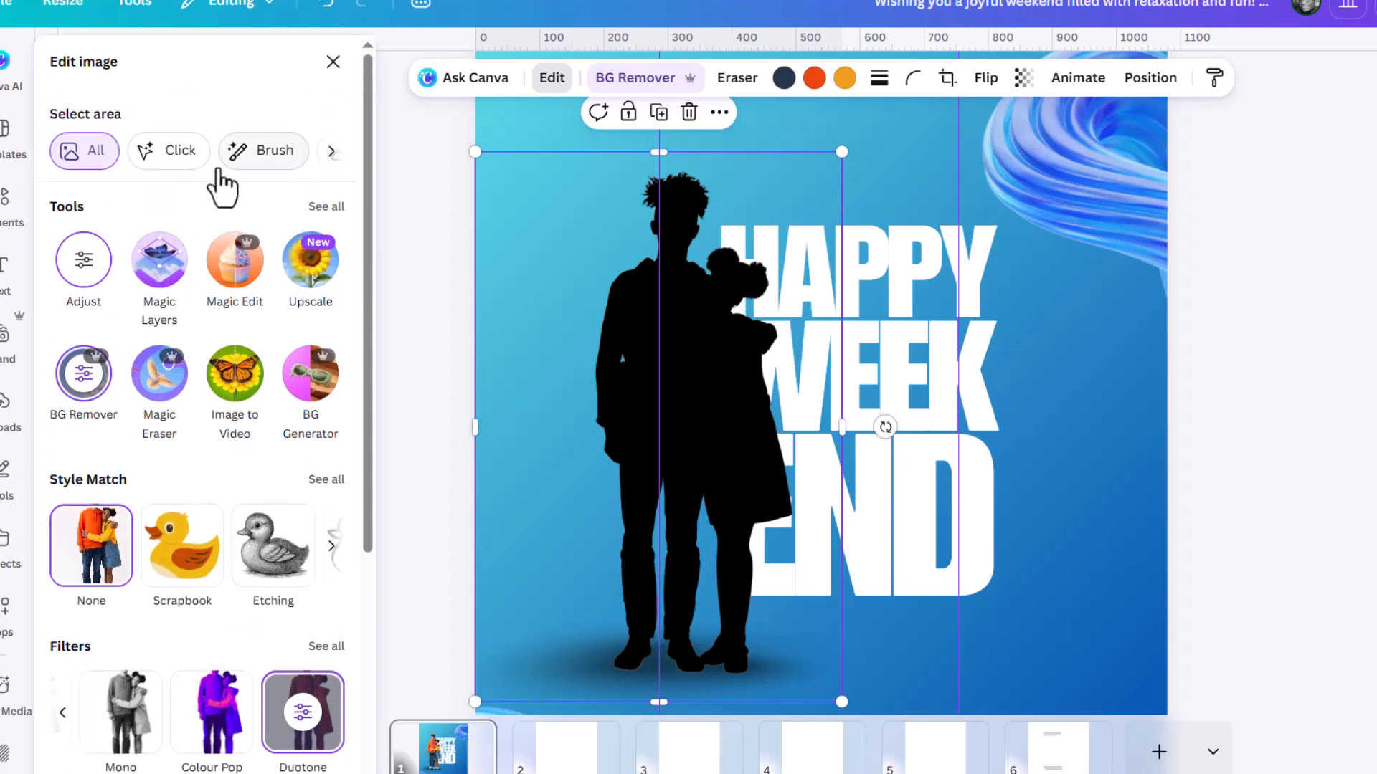
{"action": "left_click", "coordinate": [326, 207]}
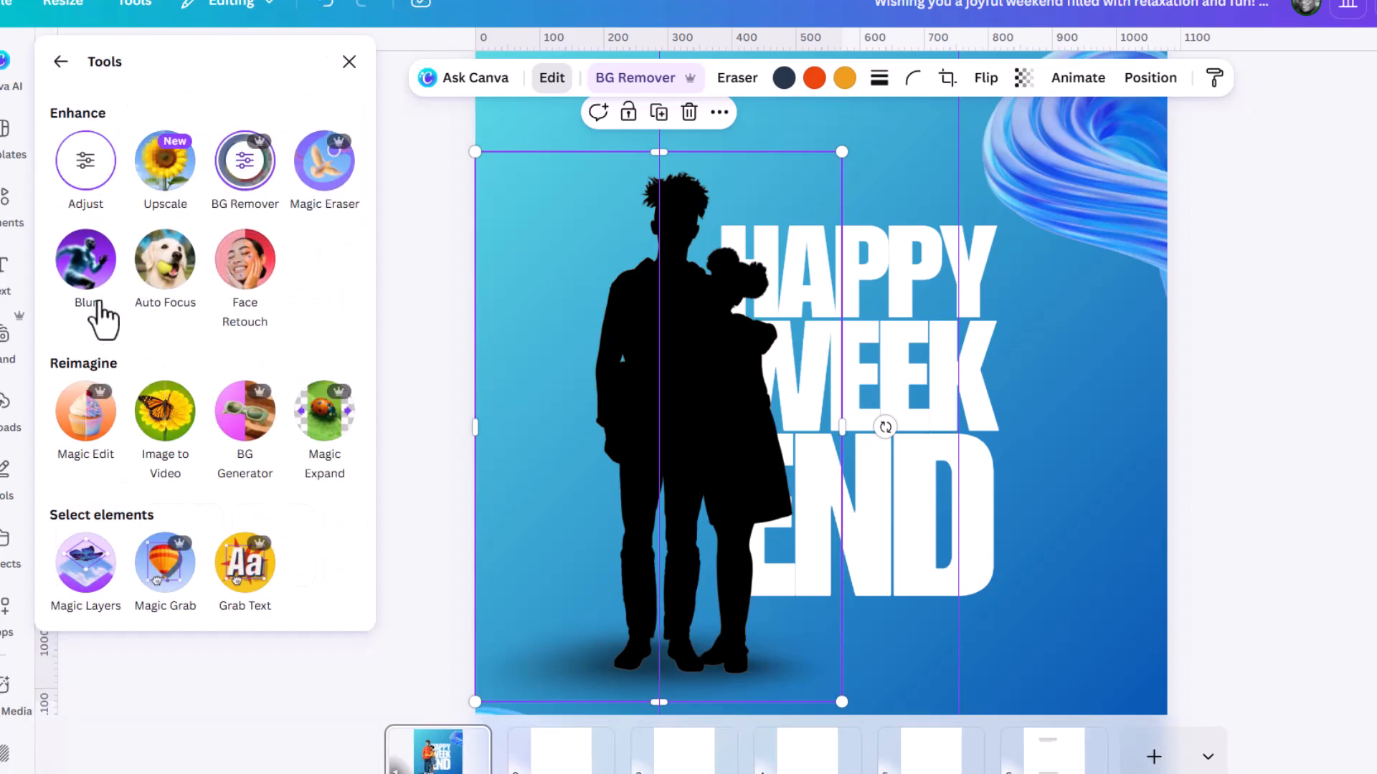
{"action": "left_click", "coordinate": [80, 258]}
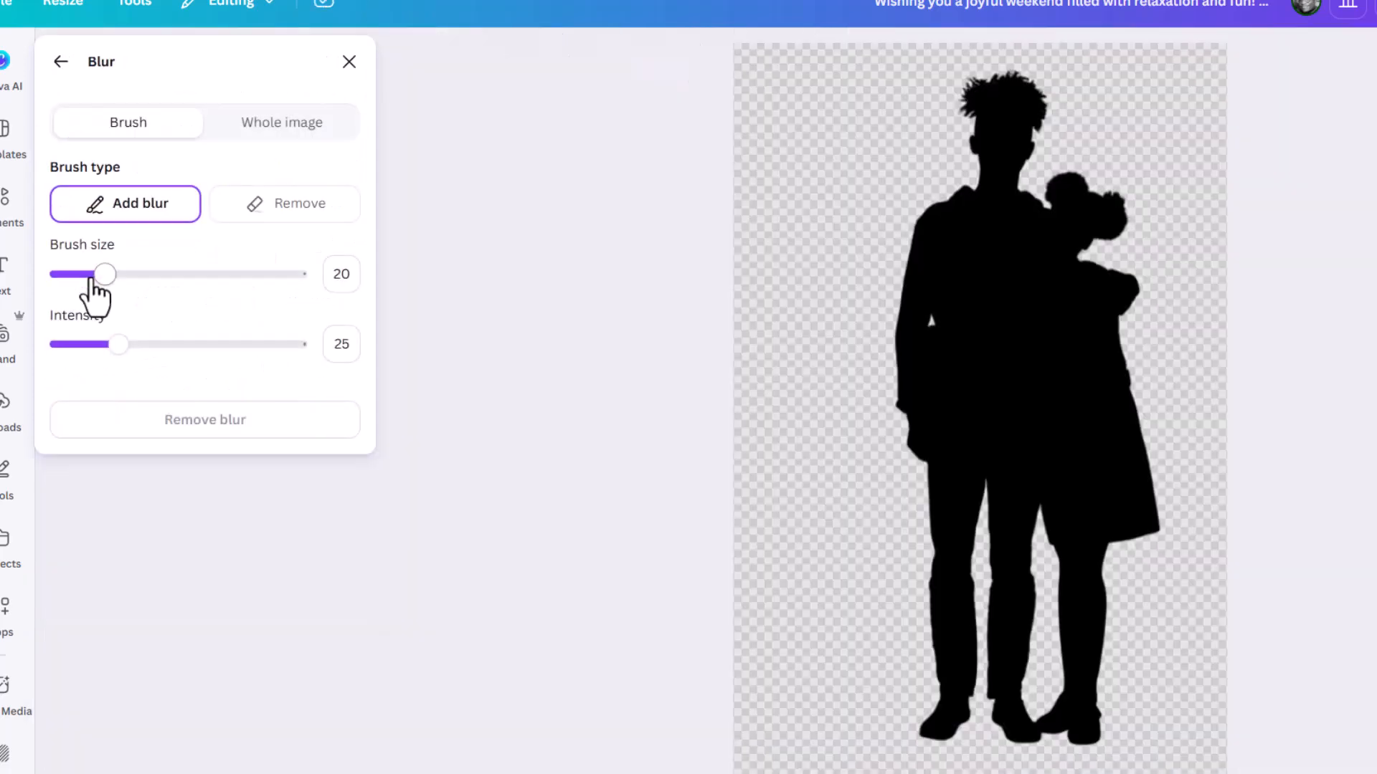
{"action": "left_click", "coordinate": [300, 126]}
{"action": "left_click_drag", "start_coordinate": [52, 209], "coordinate": [286, 207]}
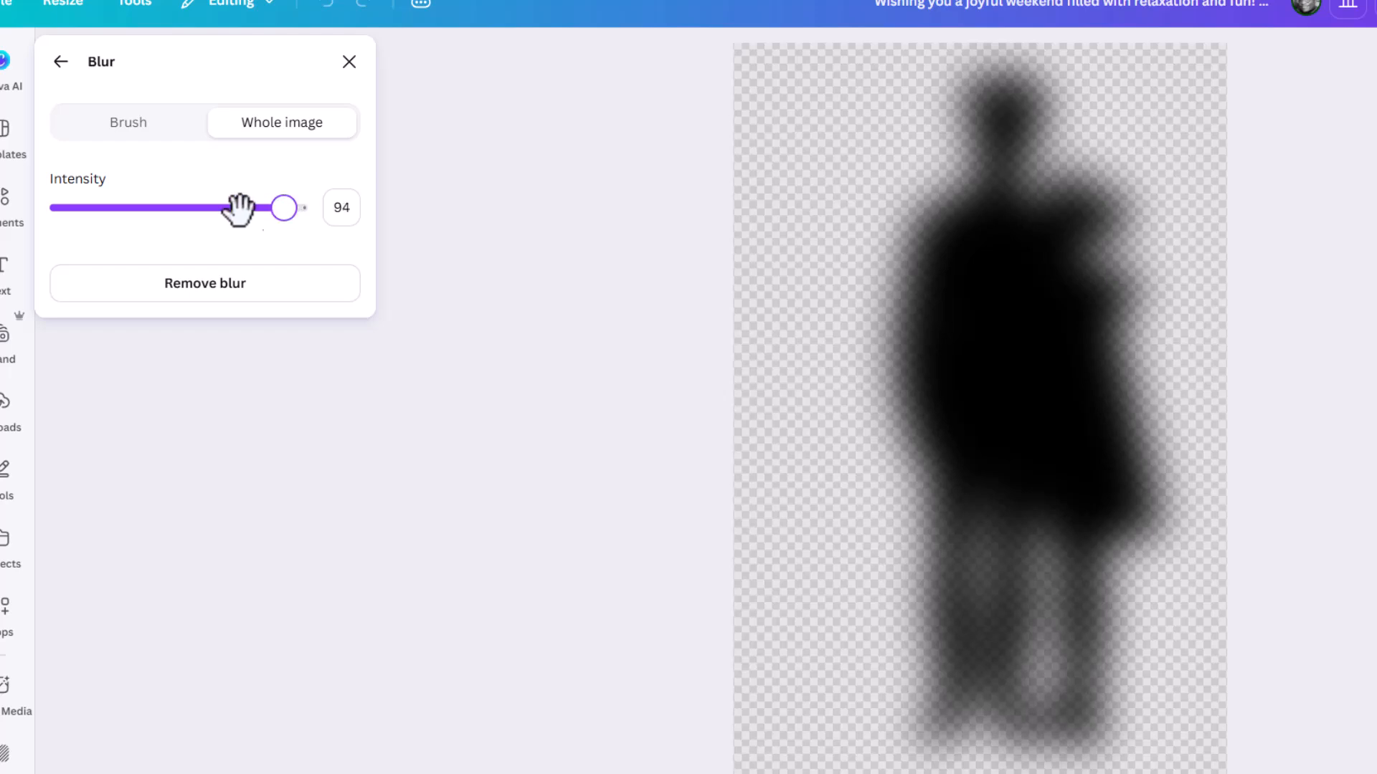
{"action": "left_click", "coordinate": [61, 69]}
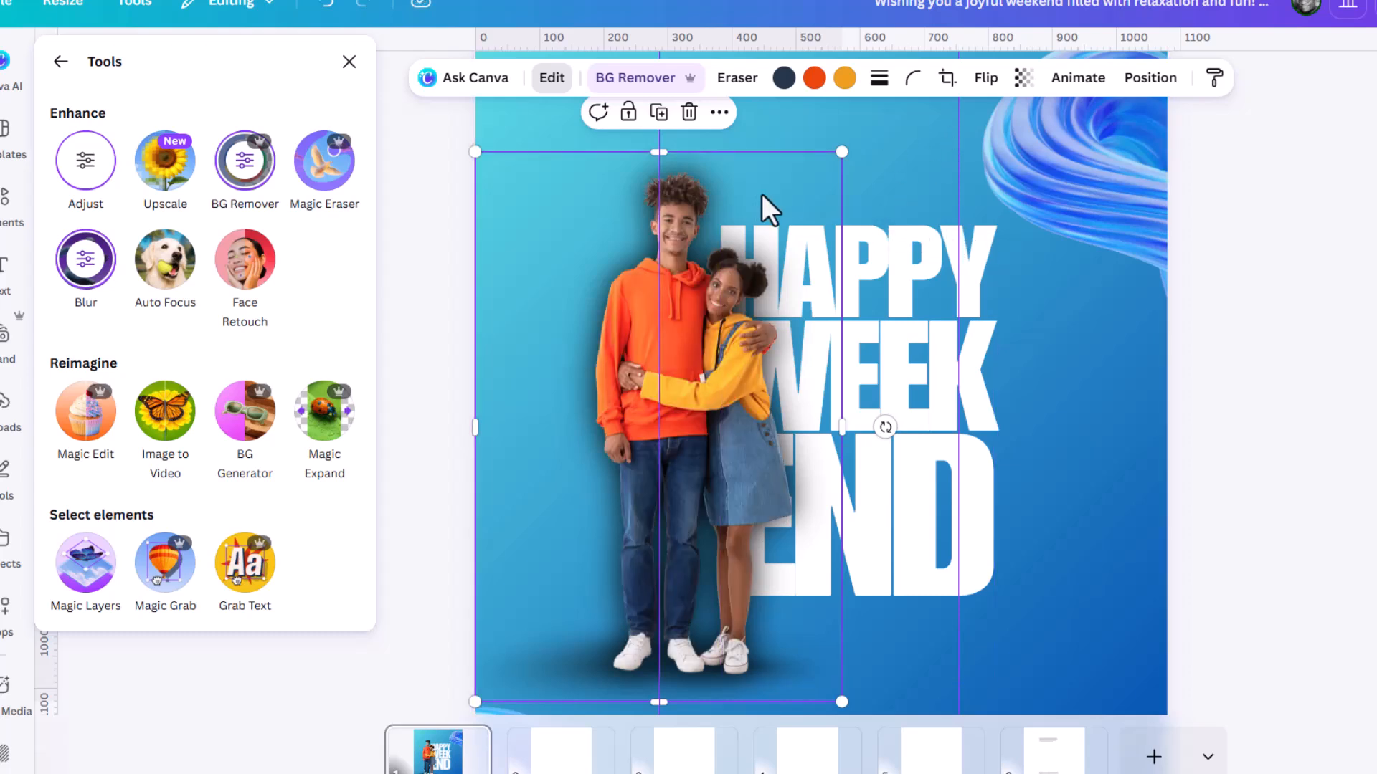
{"action": "left_click_drag", "start_coordinate": [795, 197], "coordinate": [798, 198]}
{"action": "key", "text": "ctrl+z"}
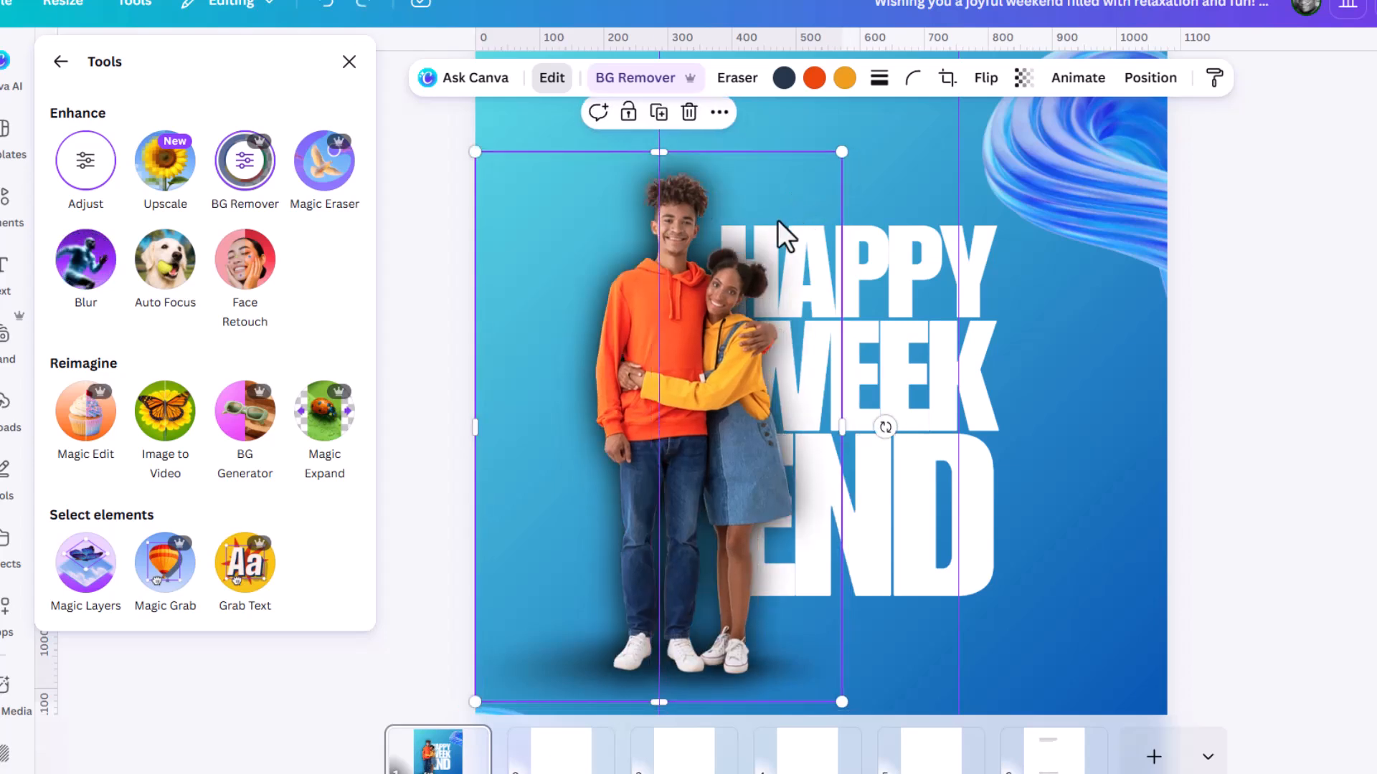
{"action": "left_click", "coordinate": [1152, 80]}
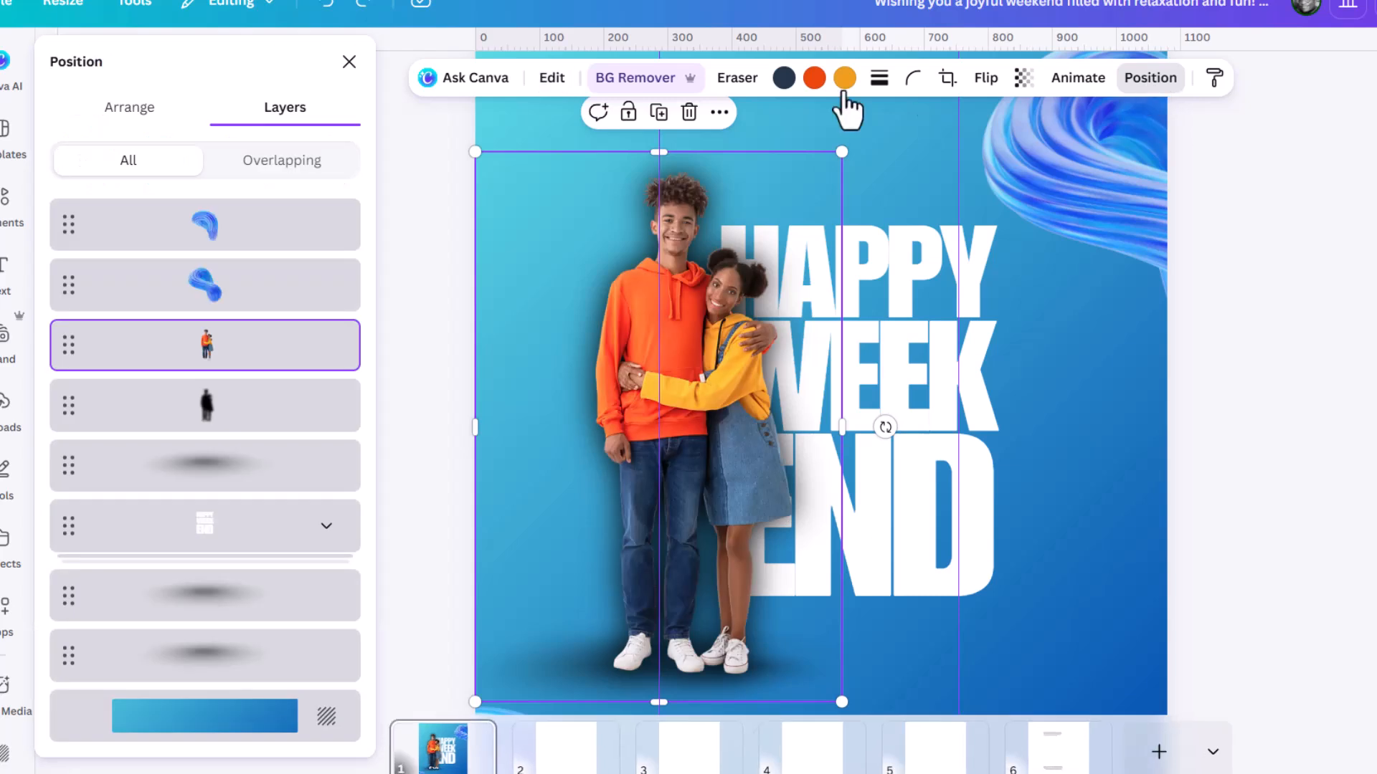
{"action": "left_click", "coordinate": [281, 414]}
{"action": "left_click_drag", "start_coordinate": [798, 221], "coordinate": [805, 224]}
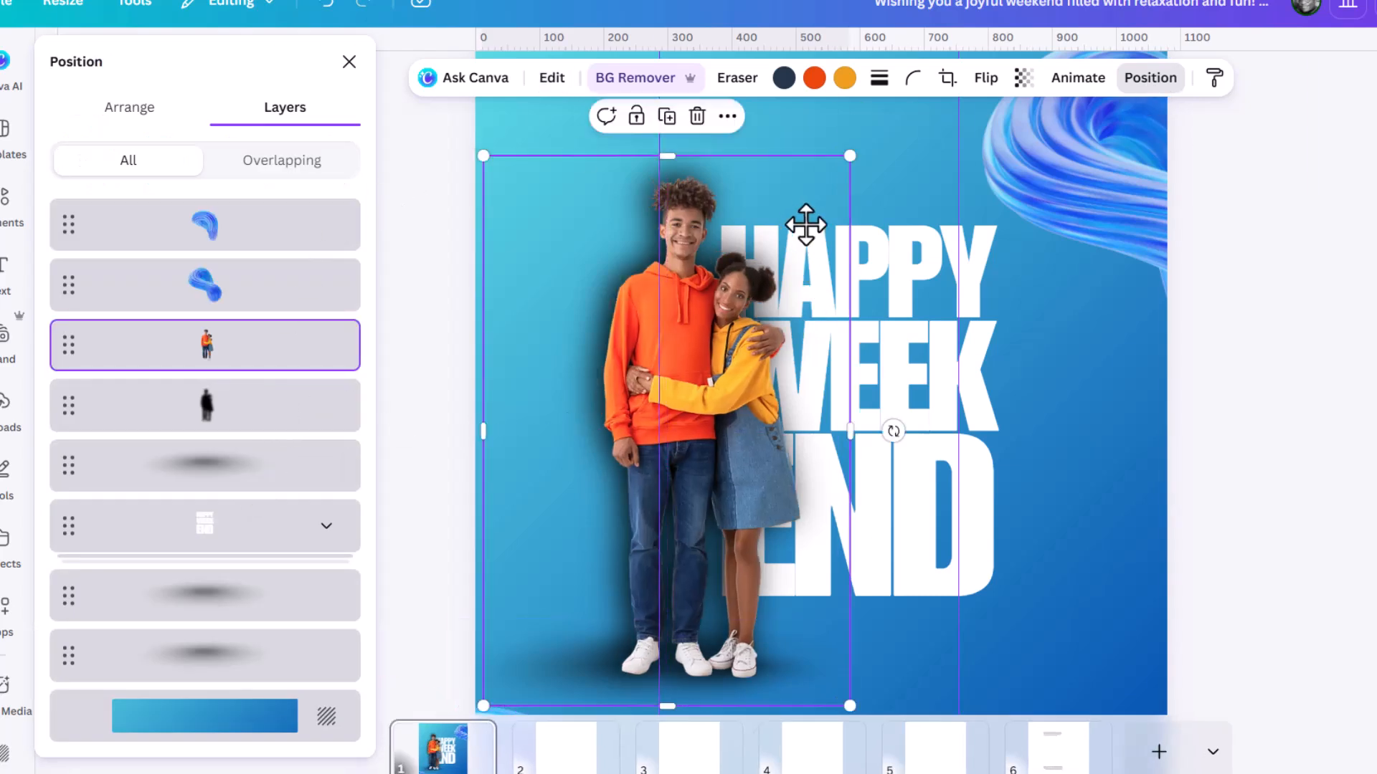
{"action": "key", "text": "ctrl+z"}
{"action": "left_click", "coordinate": [214, 416]}
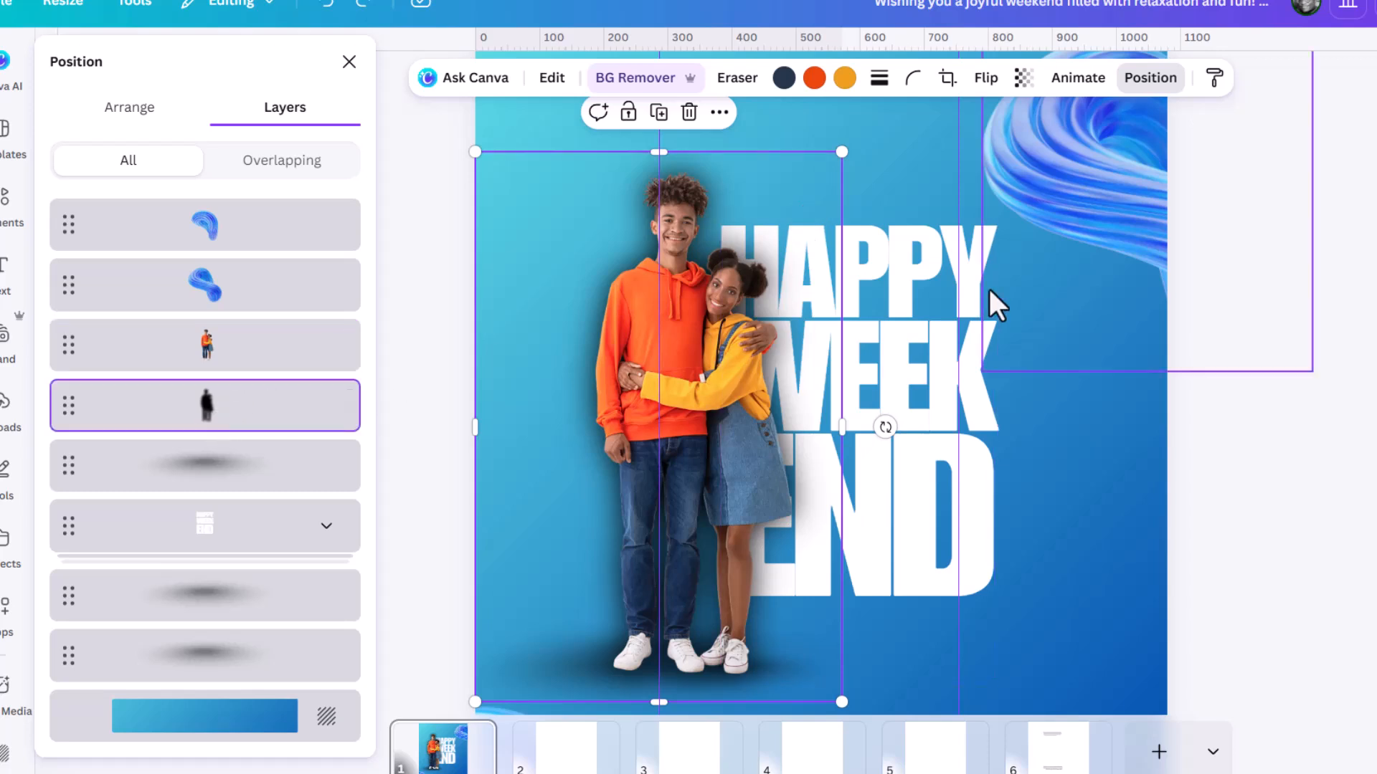
{"action": "left_click_drag", "start_coordinate": [496, 353], "coordinate": [521, 353]}
{"action": "key", "text": "ctrl+z"}
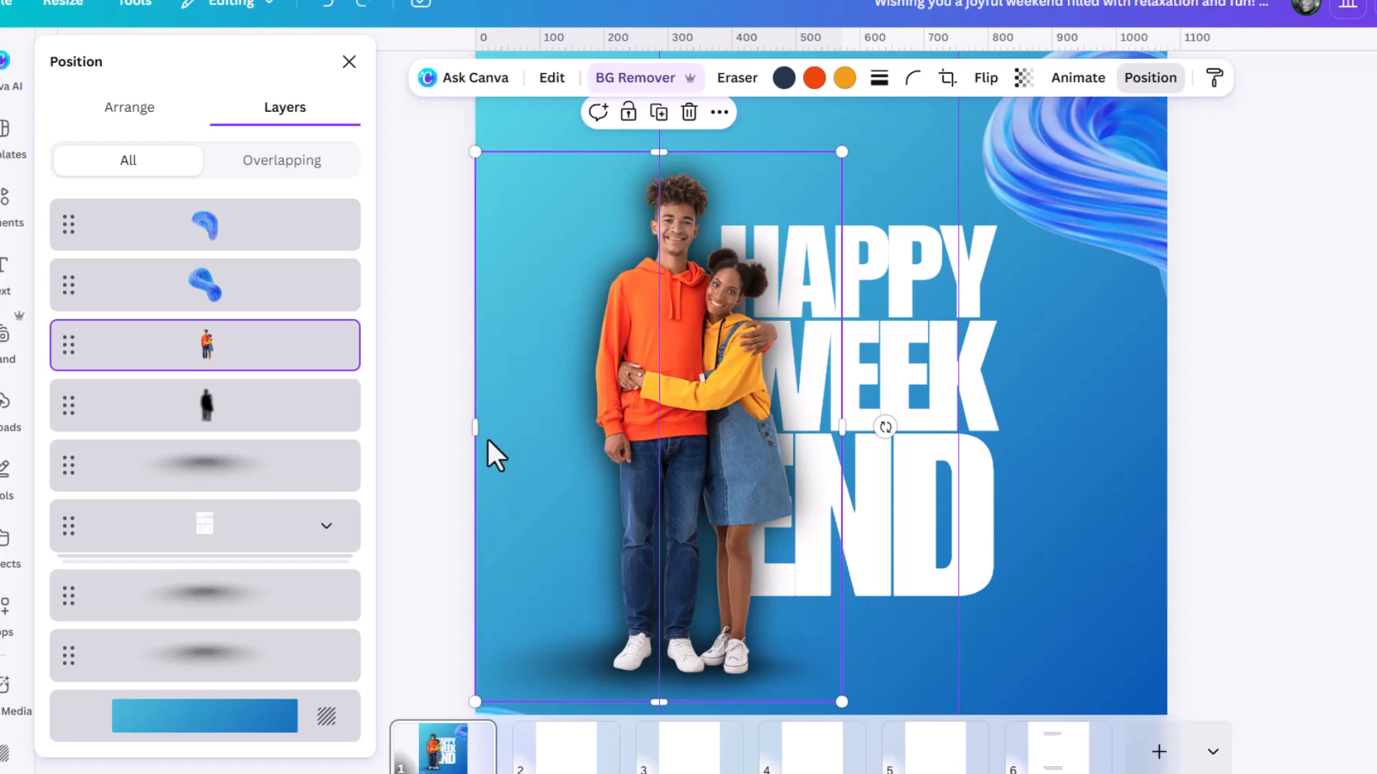
Crop the empty sides of the coloured couple image and shift the blurred silhouette slightly right and down behind it
{"action": "left_click_drag", "start_coordinate": [516, 427], "coordinate": [569, 421]}
{"action": "left_click_drag", "start_coordinate": [839, 423], "coordinate": [806, 424]}
{"action": "left_click", "coordinate": [493, 325]}
{"action": "left_click_drag", "start_coordinate": [509, 320], "coordinate": [523, 324]}
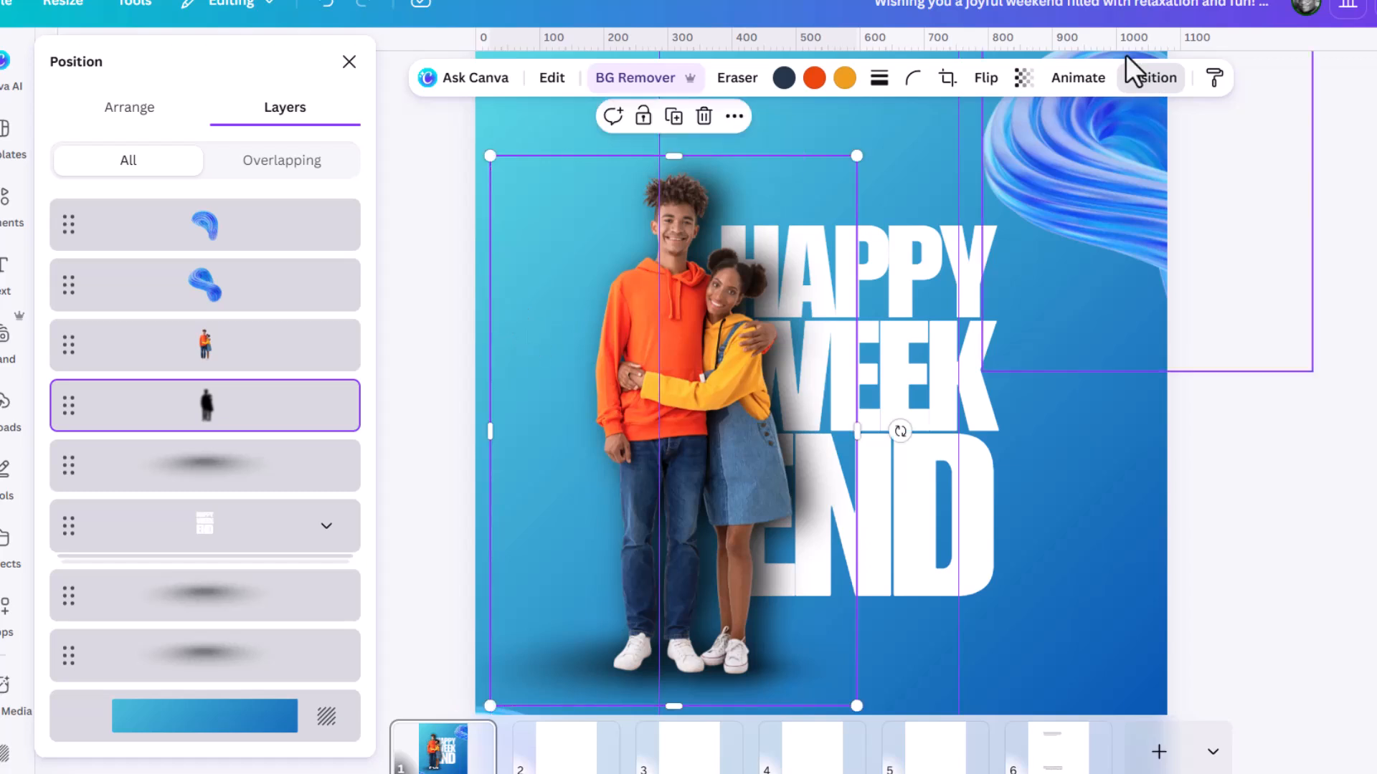
Set the blurred silhouette's transparency to 48 to soften the couple's drop shadow
{"action": "left_click", "coordinate": [1024, 78]}
{"action": "left_click_drag", "start_coordinate": [1061, 147], "coordinate": [995, 151]}
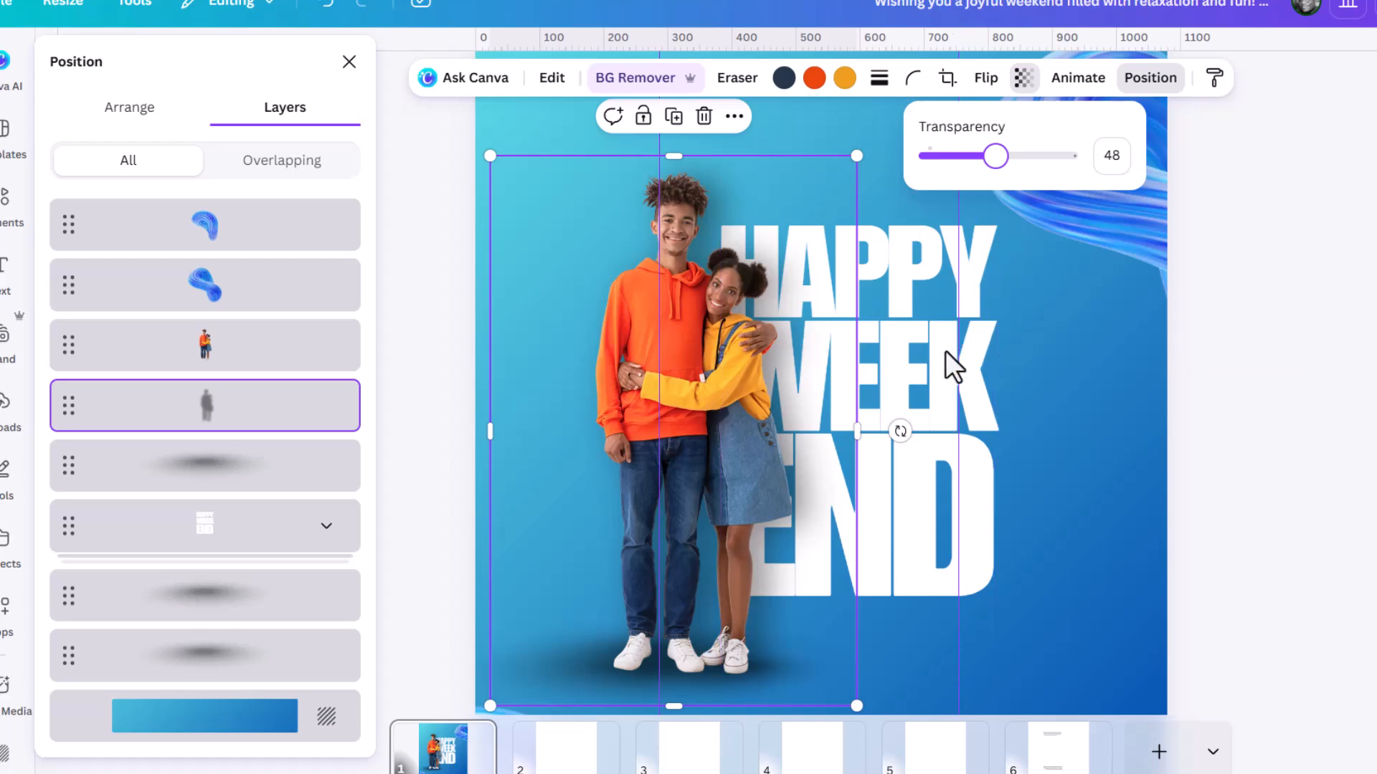
{"action": "scroll", "coordinate": [954, 350], "scroll_direction": "down", "scroll_amount": 3}
{"action": "left_click", "coordinate": [1151, 377]}
{"action": "scroll", "coordinate": [948, 404], "scroll_direction": "up", "scroll_amount": 3}
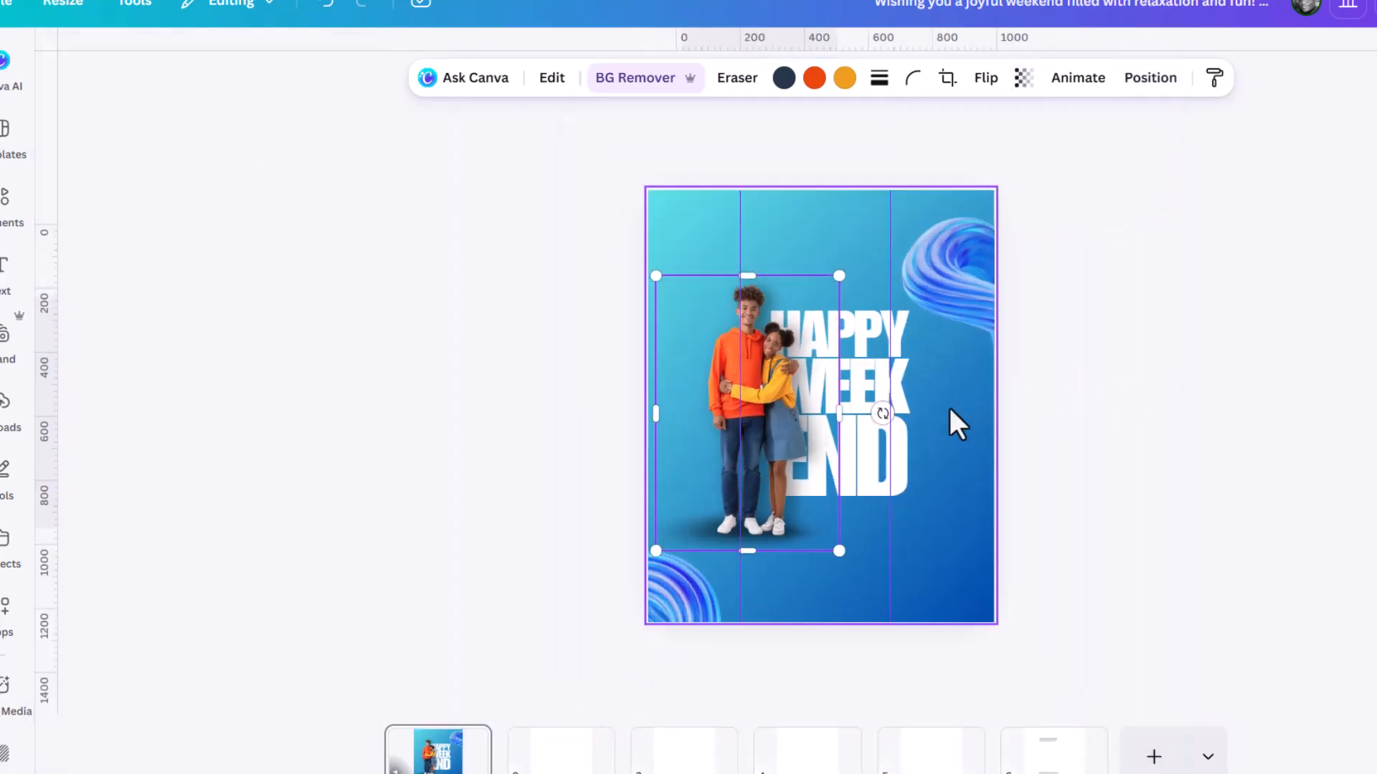
Move the long paragraph and the short weekend message from page 6 to page 1
{"action": "left_click", "coordinate": [1068, 768]}
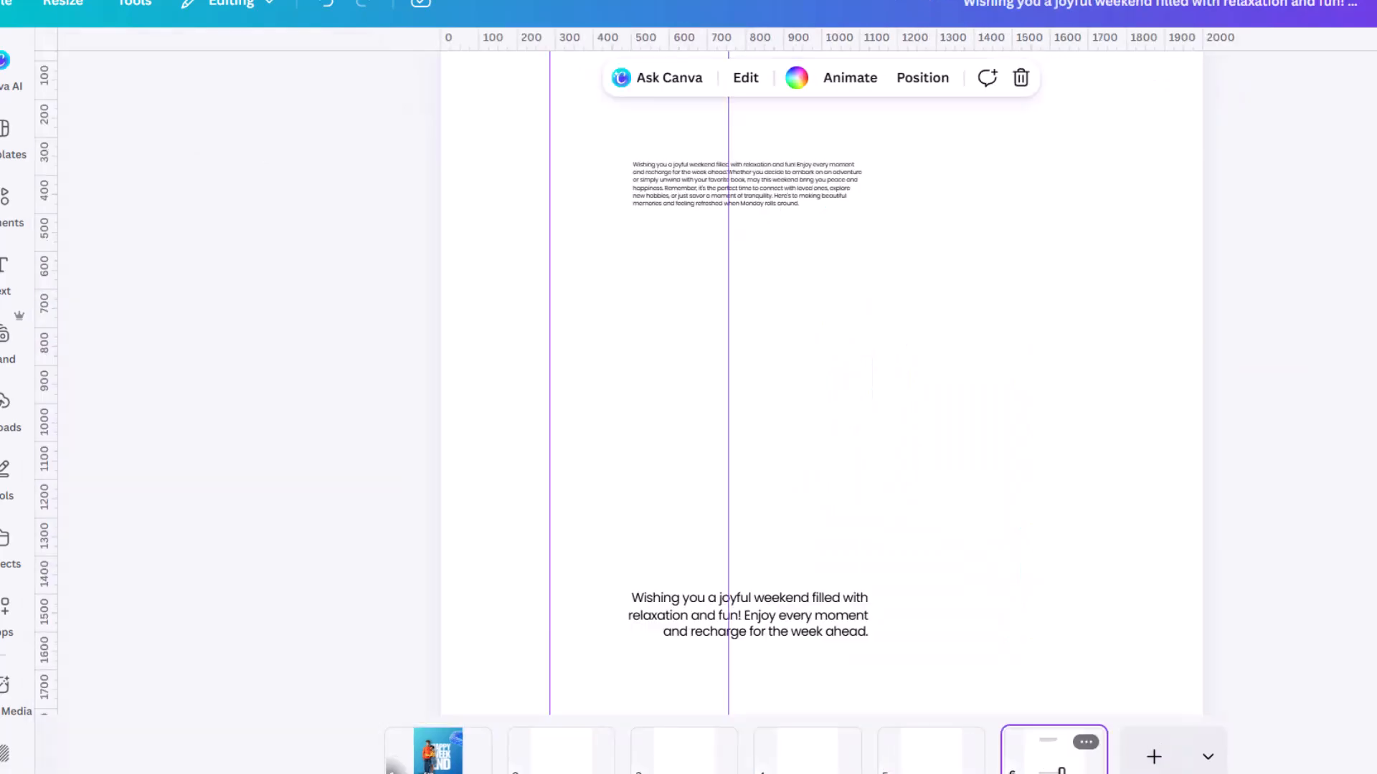
{"action": "left_click", "coordinate": [773, 634]}
{"action": "left_click", "coordinate": [824, 199], "text": "shift"}
{"action": "left_click_drag", "start_coordinate": [848, 196], "coordinate": [454, 721]}
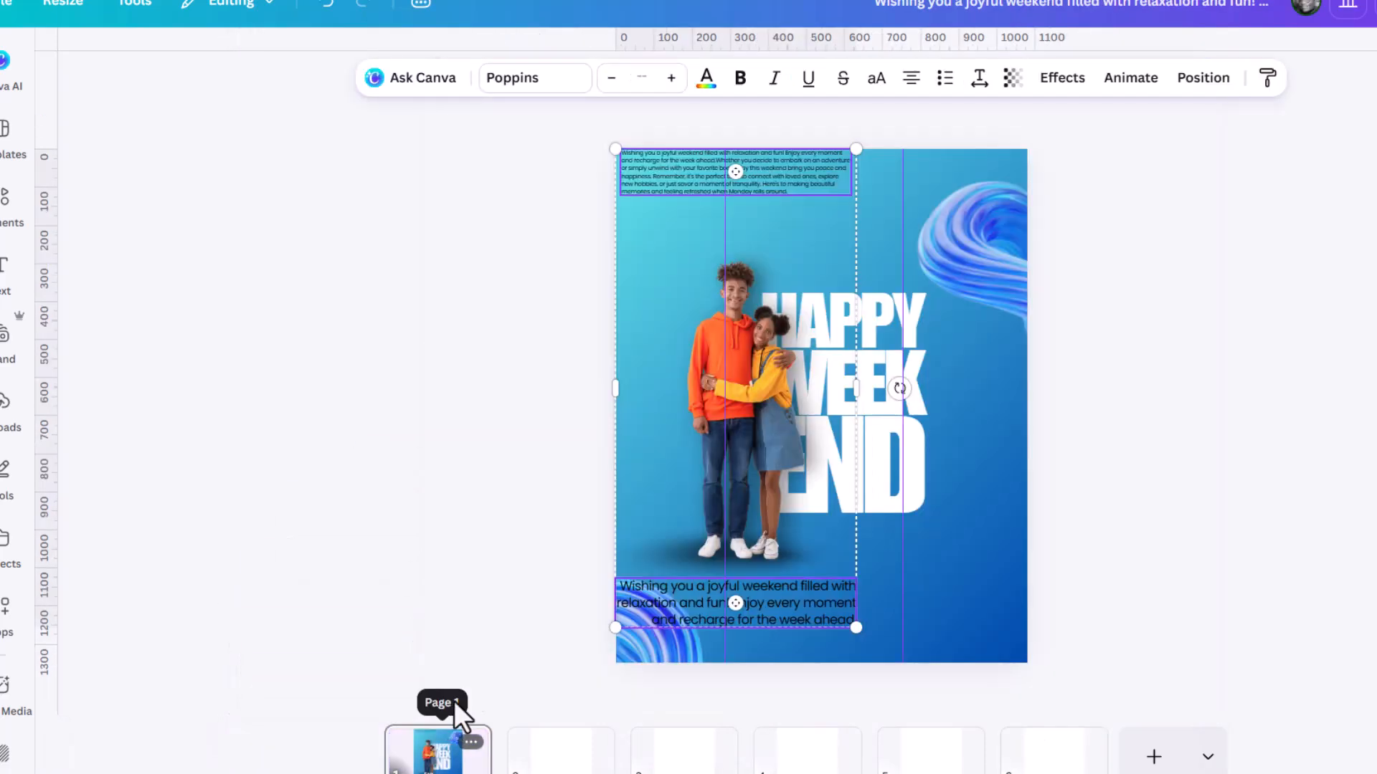
Scale down the long paragraph and the short weekend message together and move them over to the HAPPY WEEKEND headline
{"action": "left_click", "coordinate": [1145, 385]}
{"action": "left_click", "coordinate": [677, 196]}
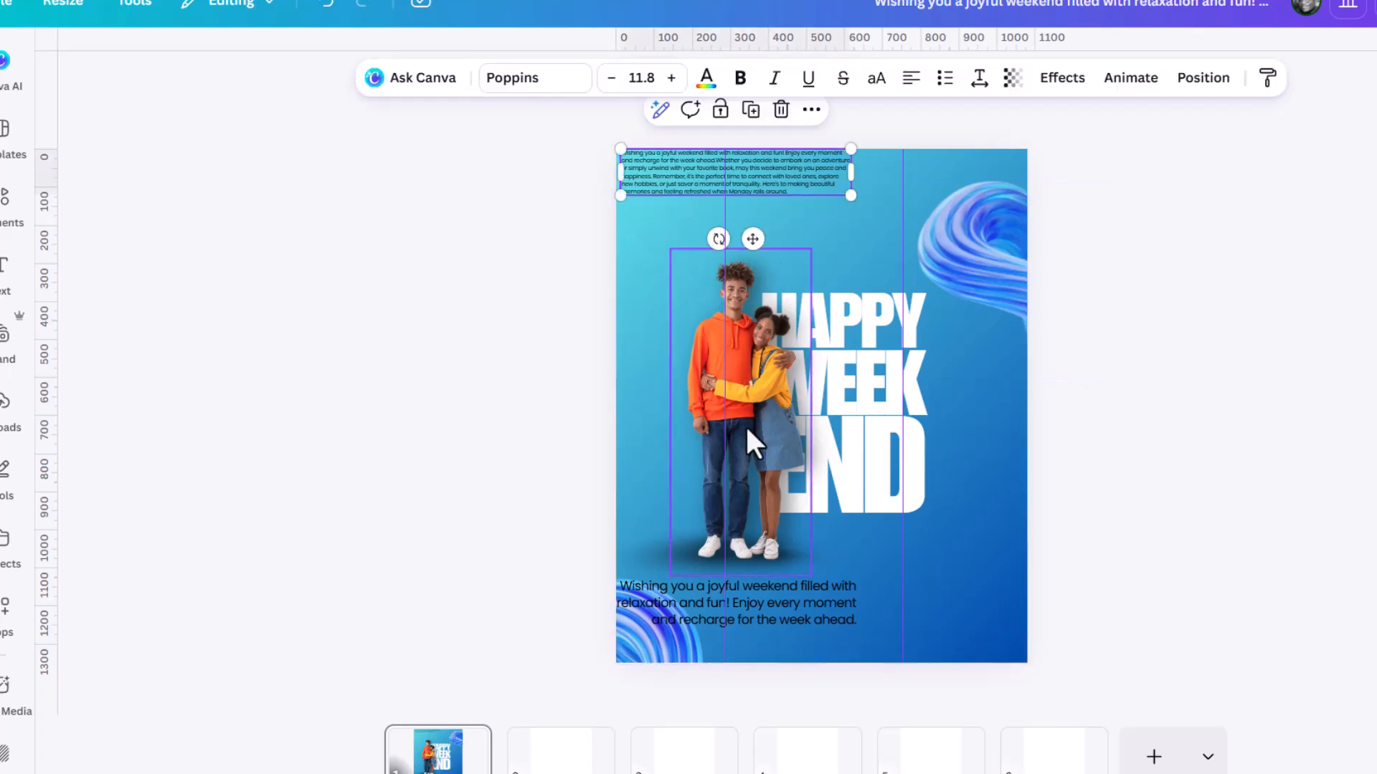
{"action": "left_click_drag", "start_coordinate": [858, 630], "coordinate": [792, 500]}
{"action": "left_click_drag", "start_coordinate": [663, 486], "coordinate": [806, 578]}
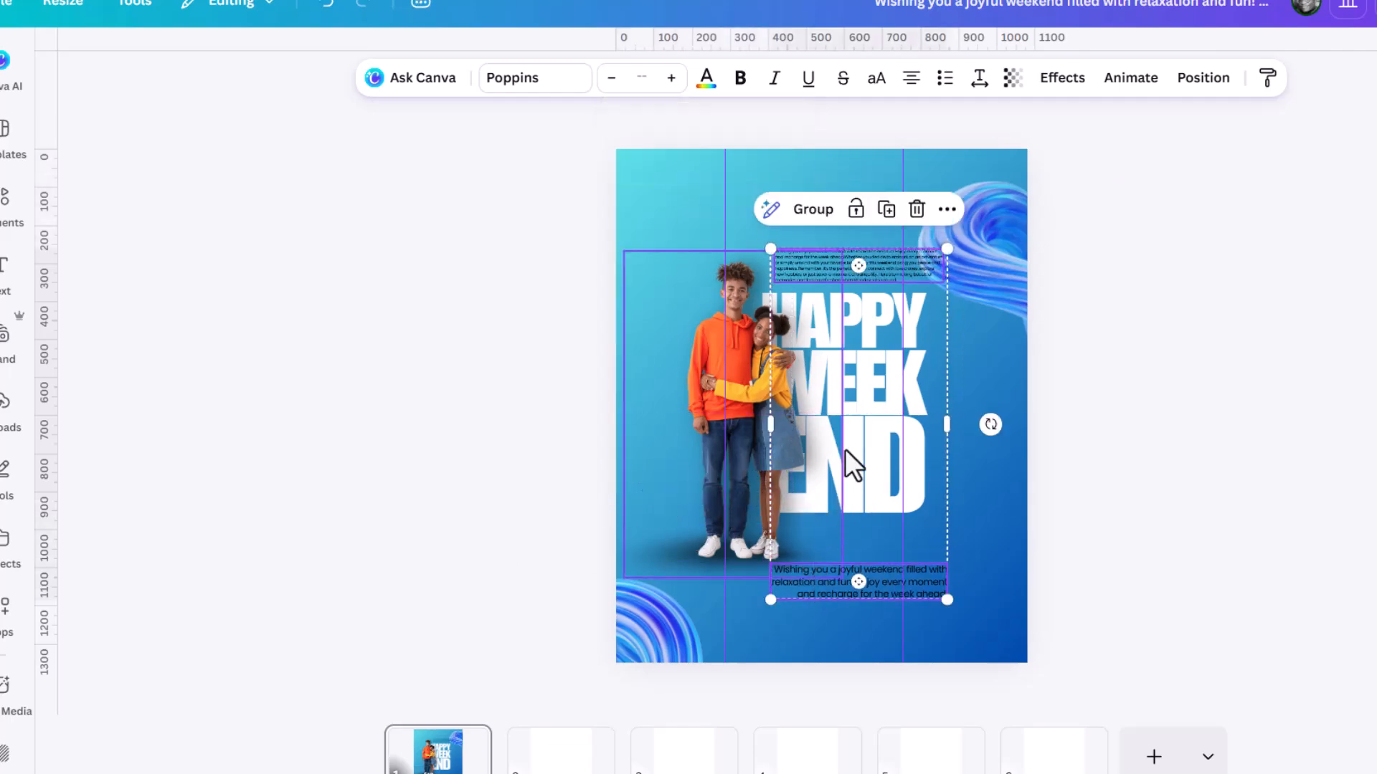
Shrink both text blocks further and place them above and below the headline, lined up with its right edge
{"action": "scroll", "coordinate": [847, 270], "scroll_direction": "up", "scroll_amount": 5, "text": "ctrl"}
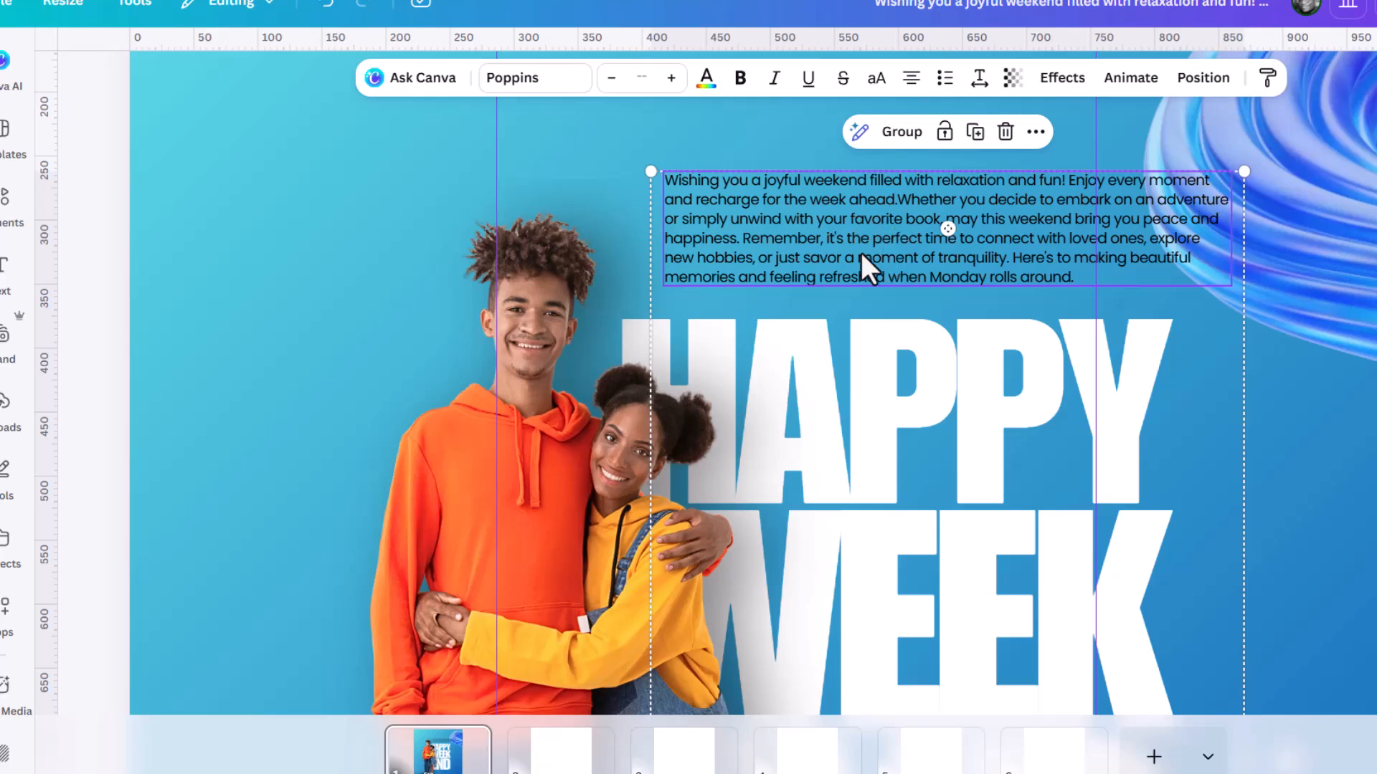
{"action": "scroll", "coordinate": [860, 252], "scroll_direction": "down", "scroll_amount": 10}
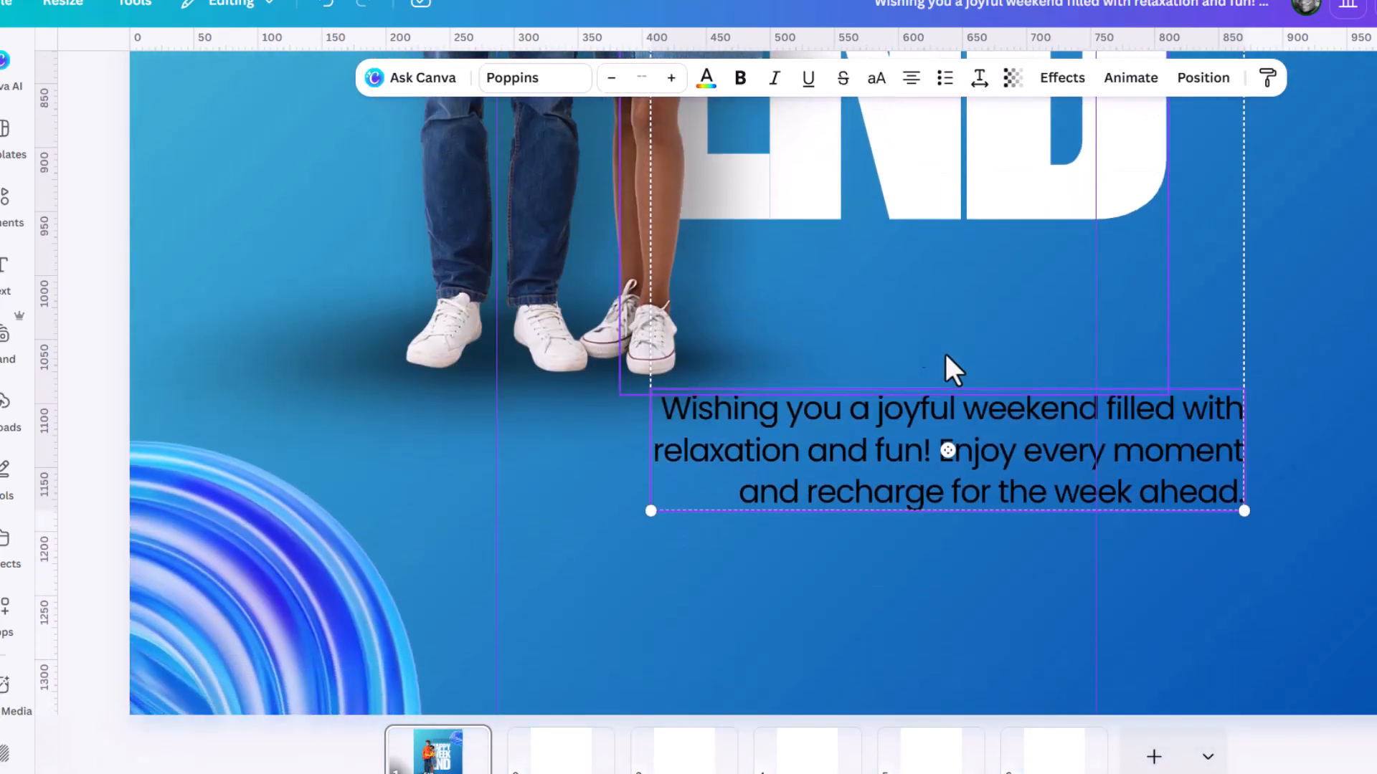
{"action": "left_click_drag", "start_coordinate": [1242, 514], "coordinate": [1160, 394]}
{"action": "left_click_drag", "start_coordinate": [1149, 386], "coordinate": [1146, 381]}
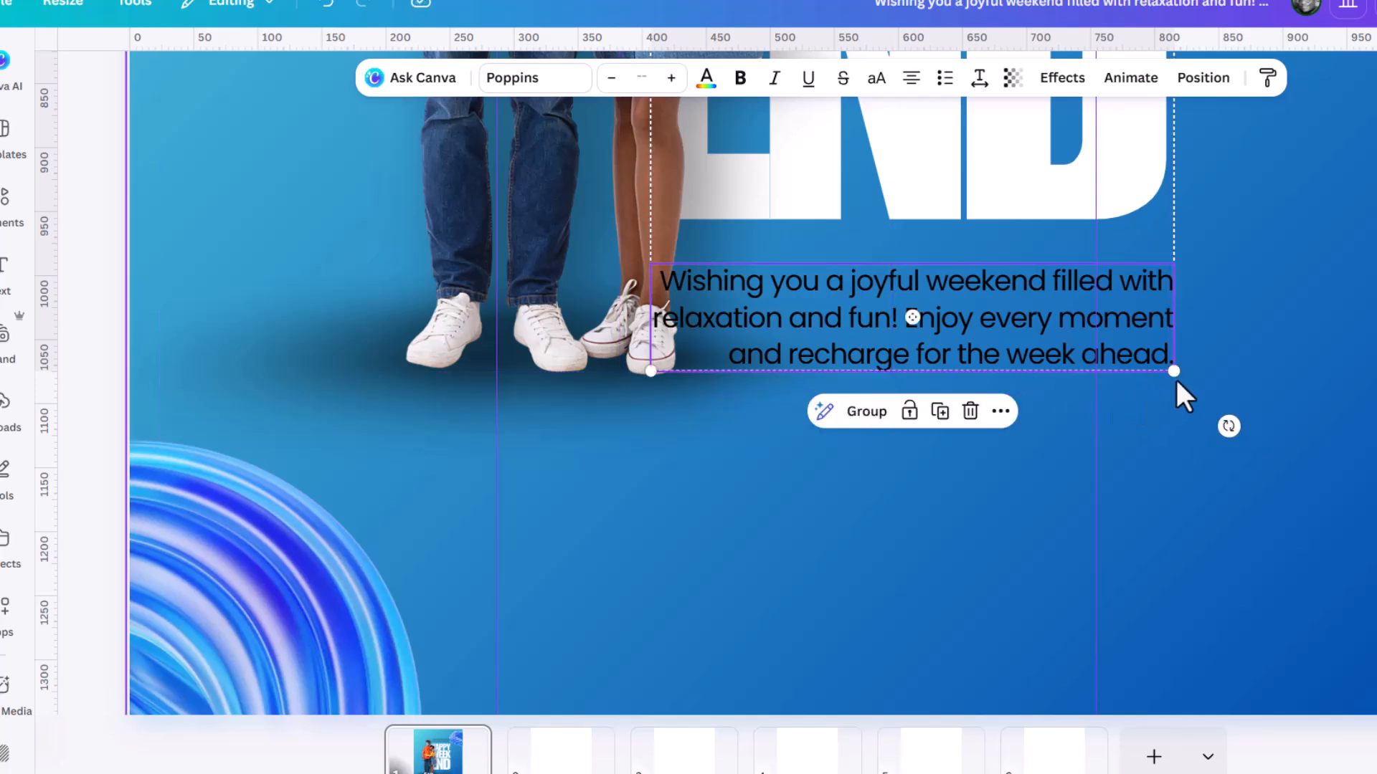
{"action": "left_click_drag", "start_coordinate": [1177, 372], "coordinate": [1151, 356]}
{"action": "left_click_drag", "start_coordinate": [954, 308], "coordinate": [980, 304]}
{"action": "scroll", "coordinate": [1105, 322], "scroll_direction": "down", "scroll_amount": 5}
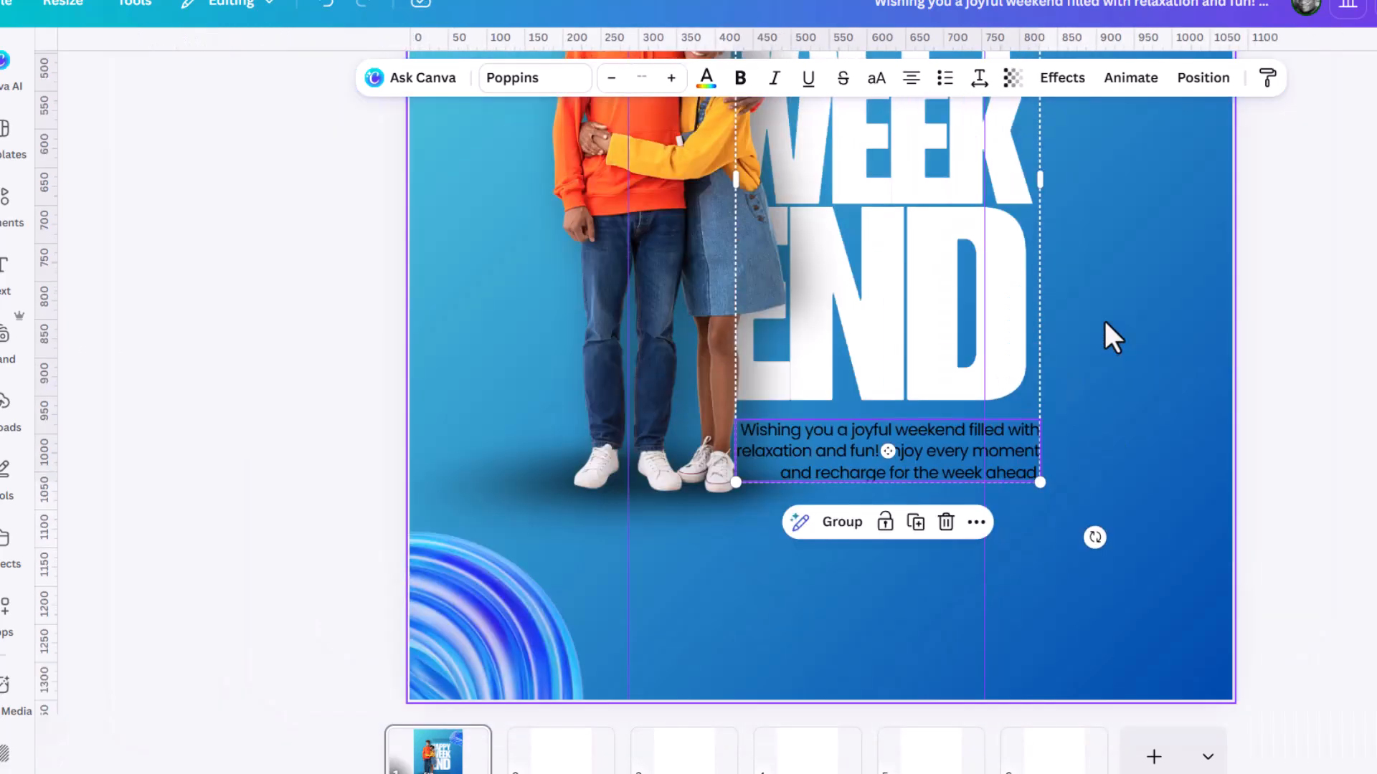
{"action": "left_click_drag", "start_coordinate": [916, 527], "coordinate": [894, 570]}
{"action": "scroll", "coordinate": [872, 500], "scroll_direction": "up", "scroll_amount": 5}
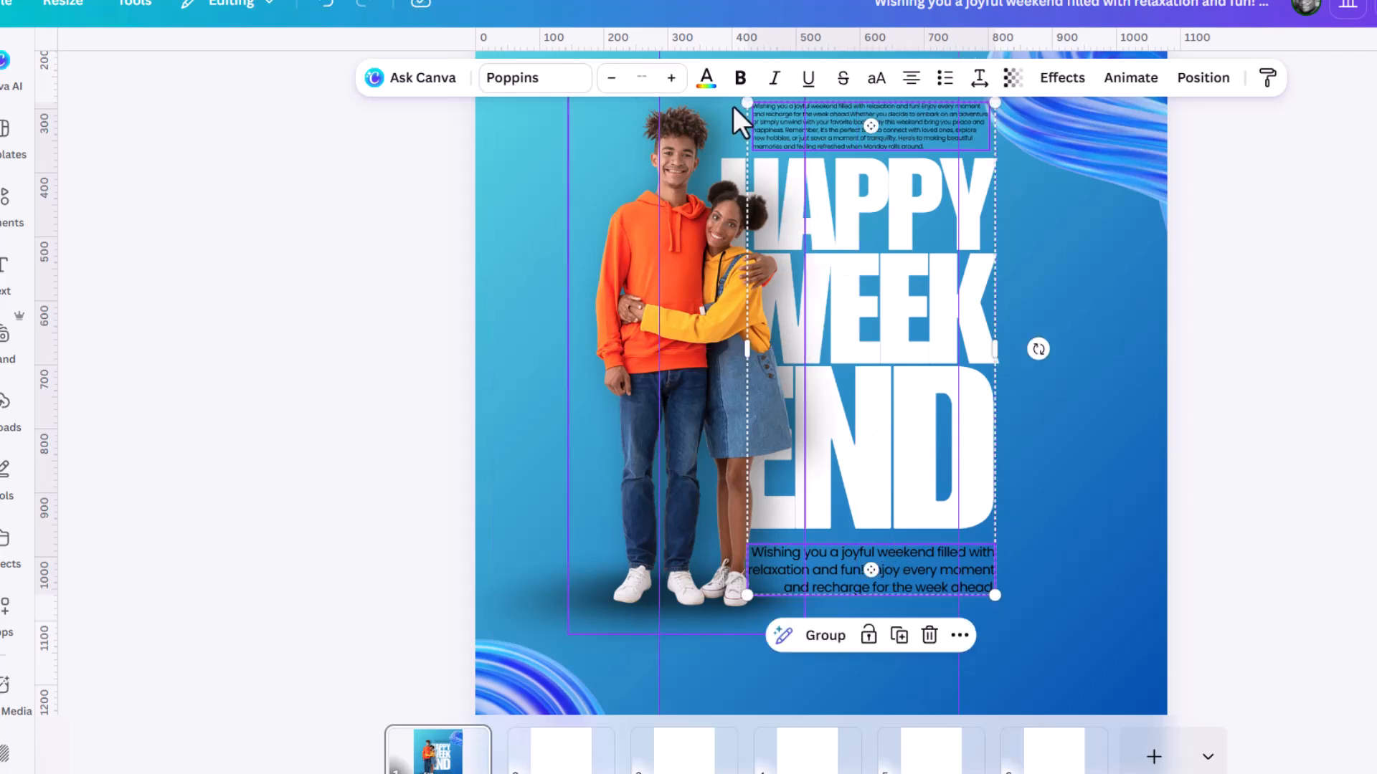
Reduce both text blocks slightly more and move the long paragraph to the headline's left edge, just above HAPPY
{"action": "left_click_drag", "start_coordinate": [746, 101], "coordinate": [770, 134]}
{"action": "left_click", "coordinate": [1238, 247]}
{"action": "left_click", "coordinate": [897, 161]}
{"action": "left_click_drag", "start_coordinate": [897, 161], "coordinate": [853, 126]}
{"action": "left_click", "coordinate": [1253, 228]}
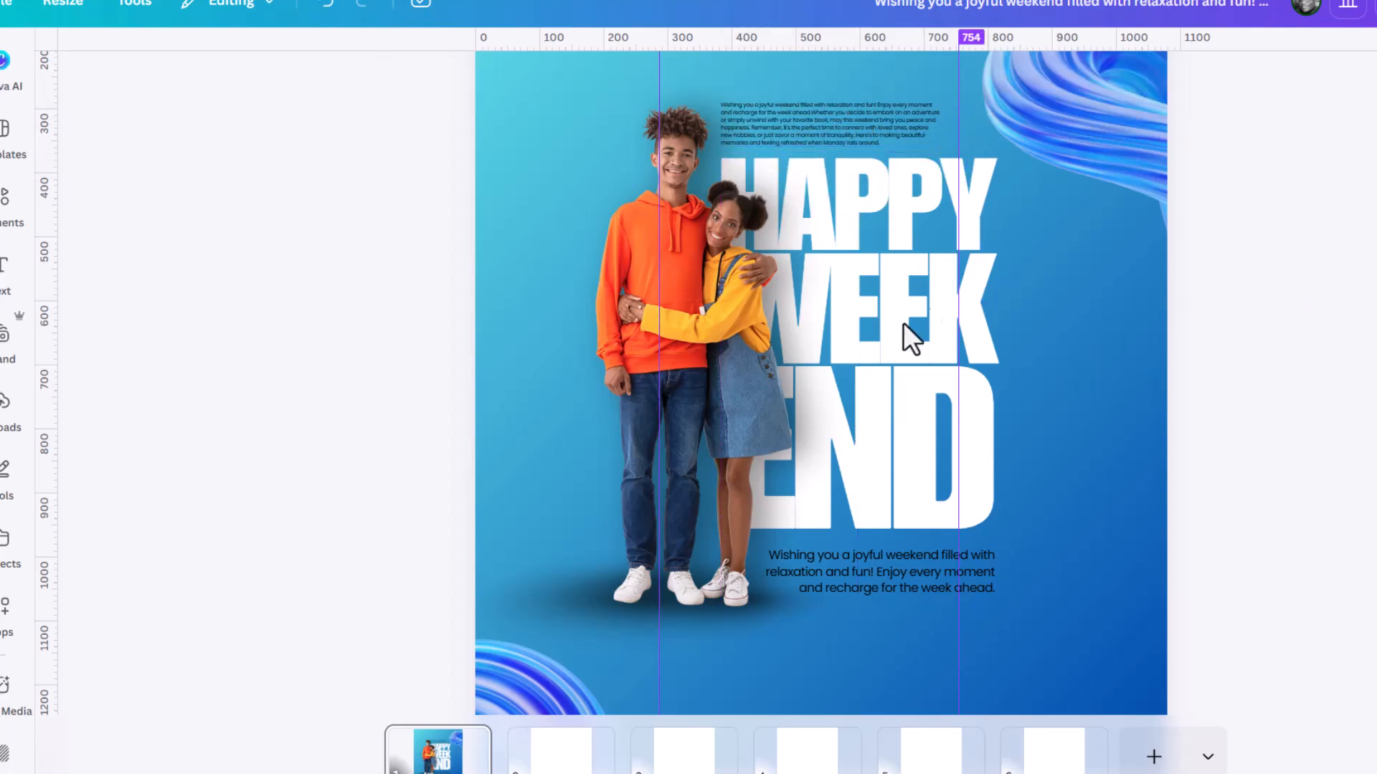
Recolour the long paragraph and the short weekend message white
{"action": "key", "text": "ctrl+minus"}
{"action": "key", "text": "ctrl+minus"}
{"action": "key", "text": "ctrl+plus"}
{"action": "left_click", "coordinate": [880, 548]}
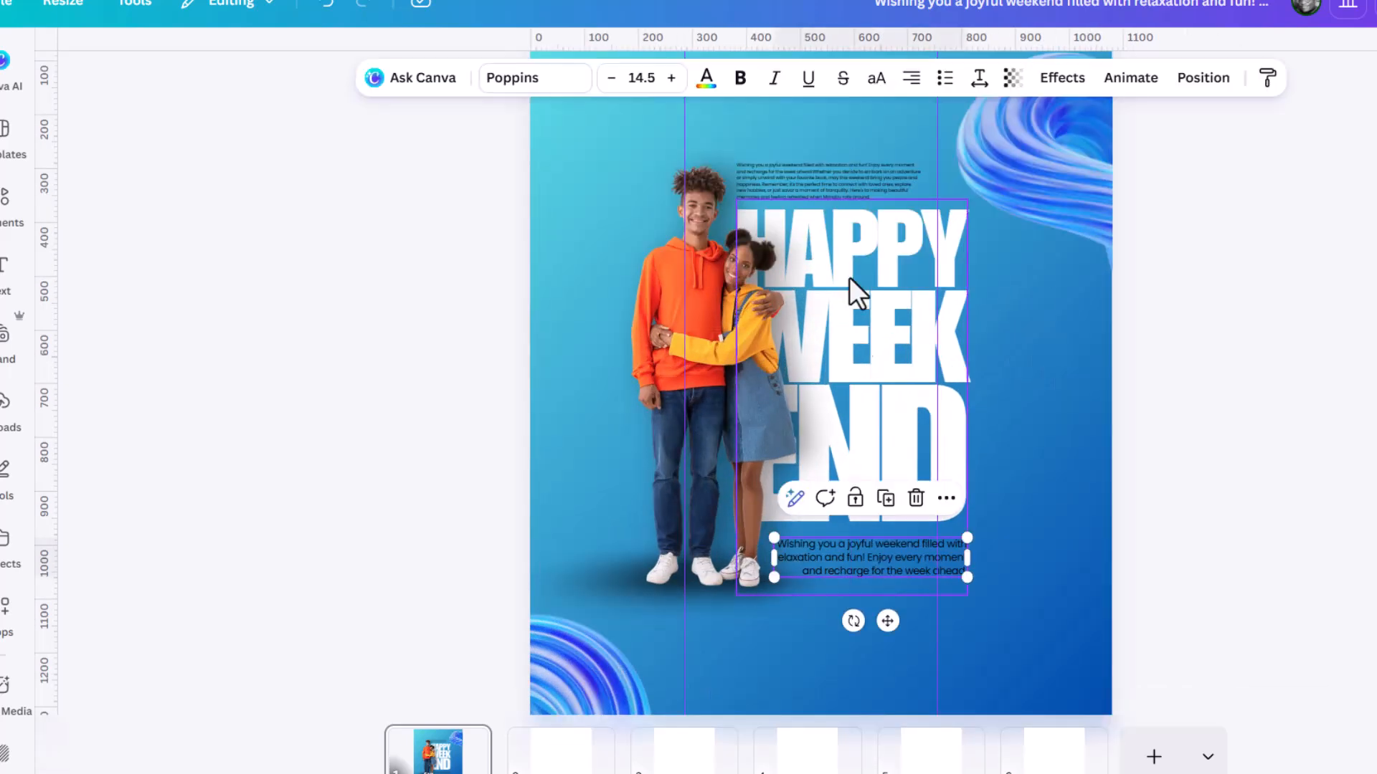
{"action": "left_click", "coordinate": [863, 192], "text": "shift"}
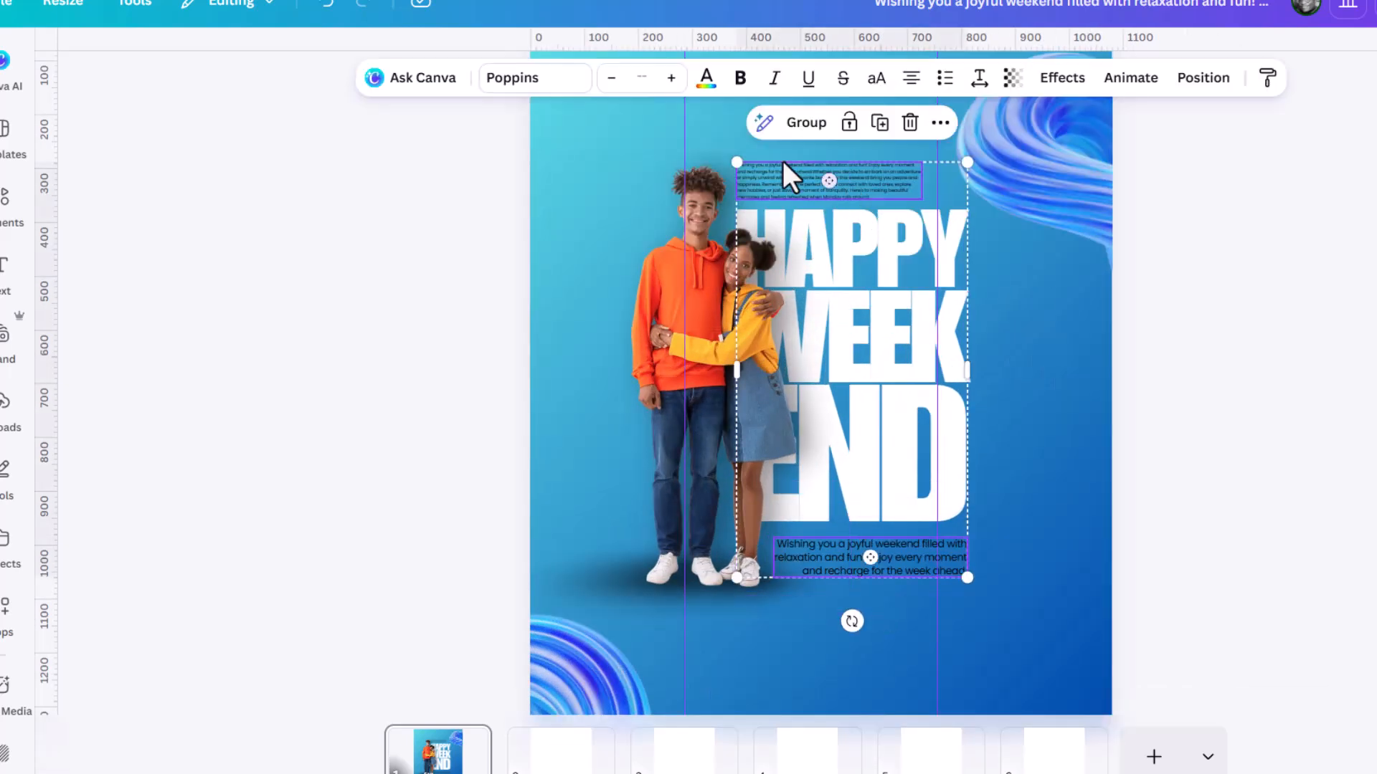
{"action": "left_click", "coordinate": [707, 80]}
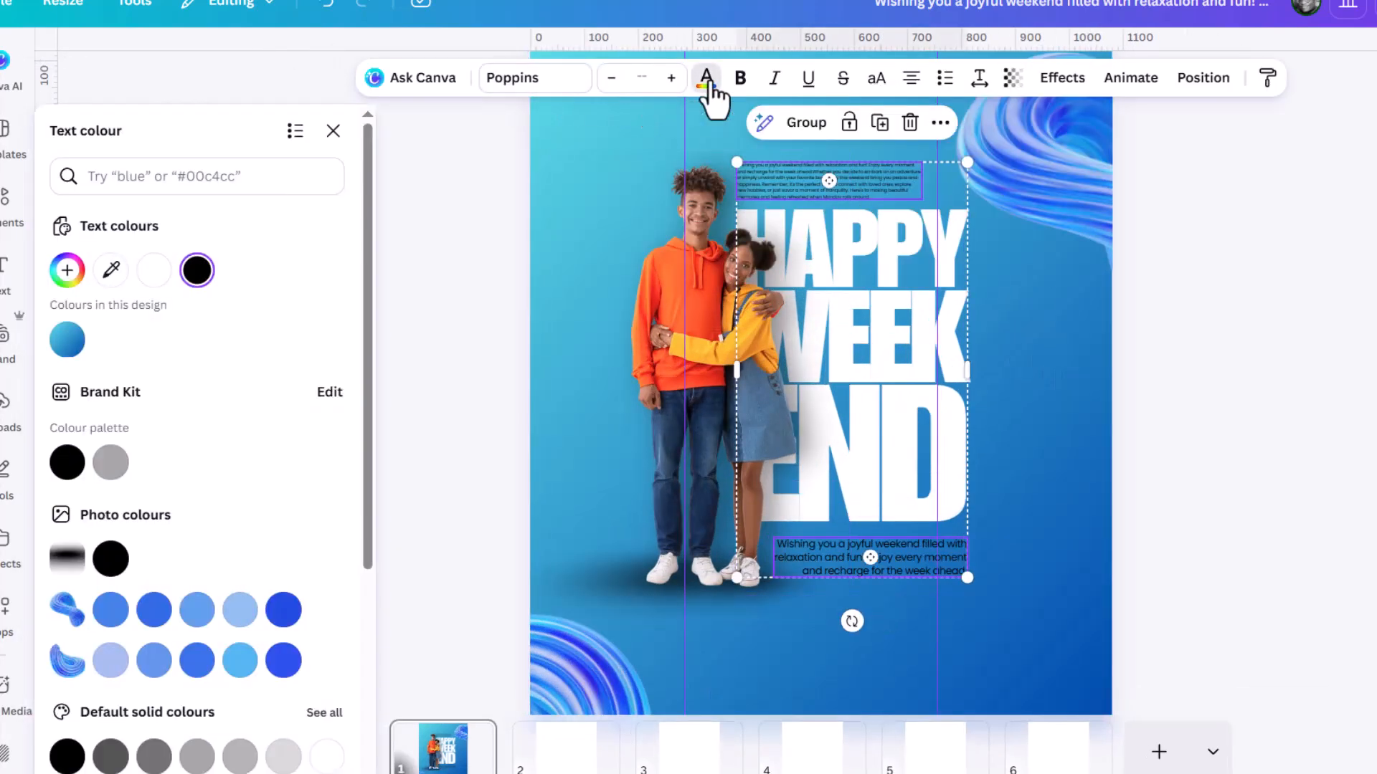
{"action": "left_click", "coordinate": [152, 280]}
{"action": "left_click", "coordinate": [1346, 368]}
{"action": "key", "text": "ctrl+minus"}
{"action": "key", "text": "ctrl+plus"}
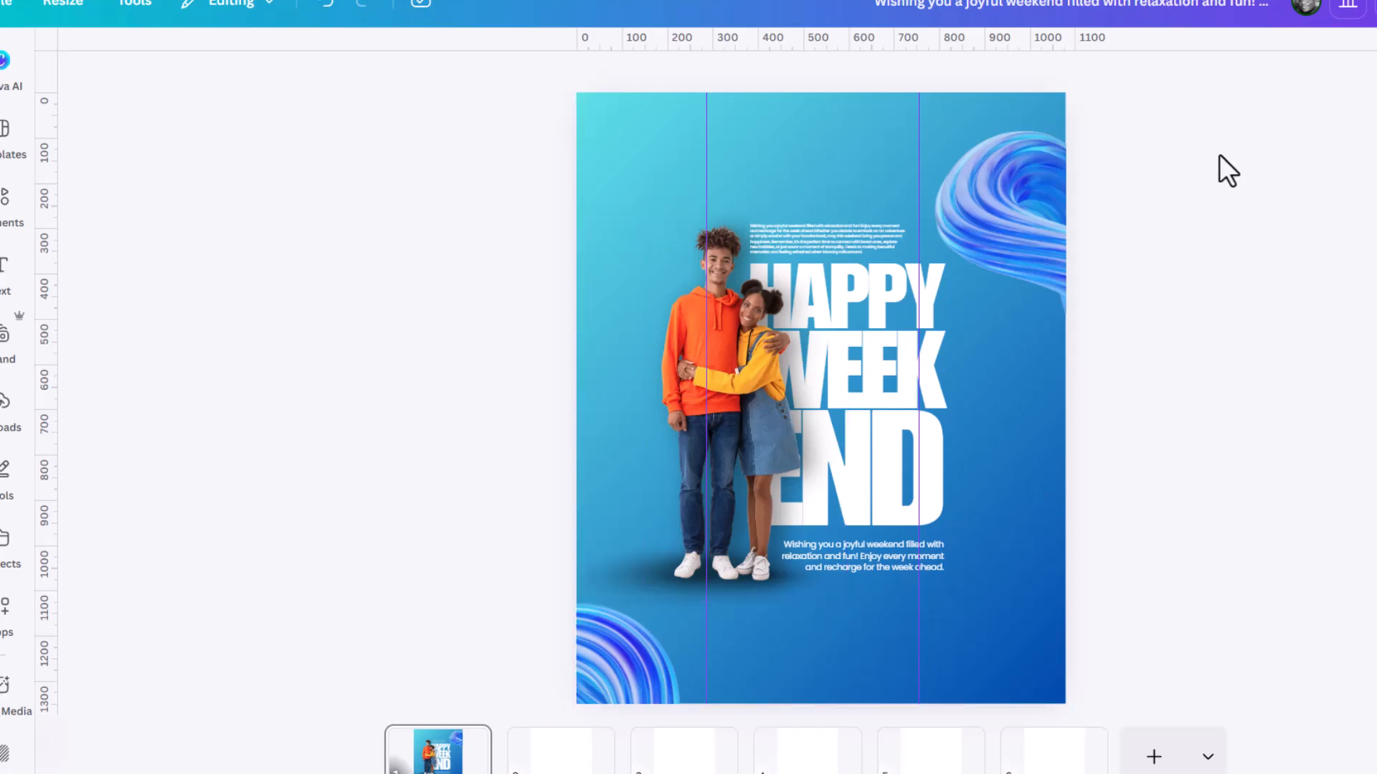
Resize the upper-right blue swirl and move it lower, so it sits beside the headline and runs off the page edge
{"action": "left_click", "coordinate": [1019, 200]}
{"action": "left_click_drag", "start_coordinate": [932, 131], "coordinate": [976, 173]}
{"action": "left_click_drag", "start_coordinate": [993, 261], "coordinate": [970, 265]}
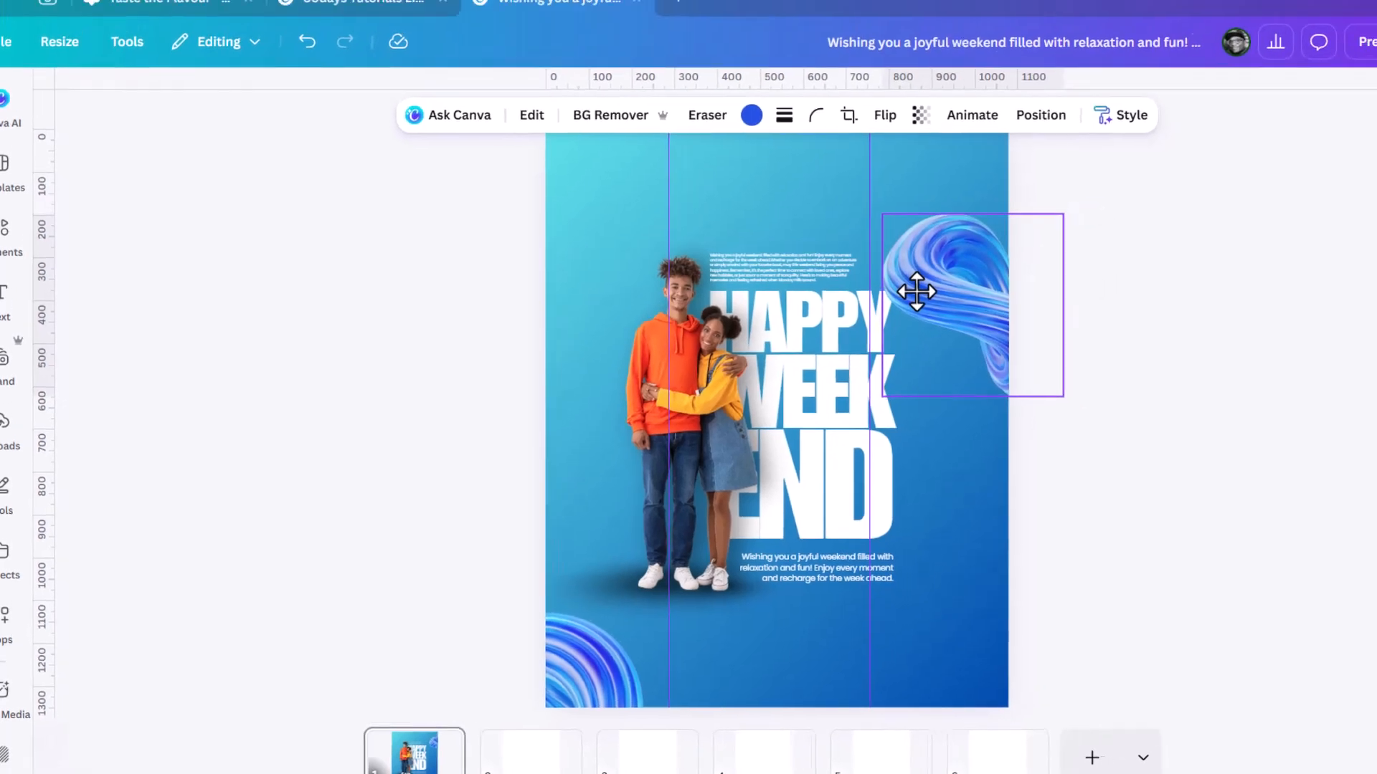
{"action": "left_click_drag", "start_coordinate": [1062, 395], "coordinate": [1052, 432]}
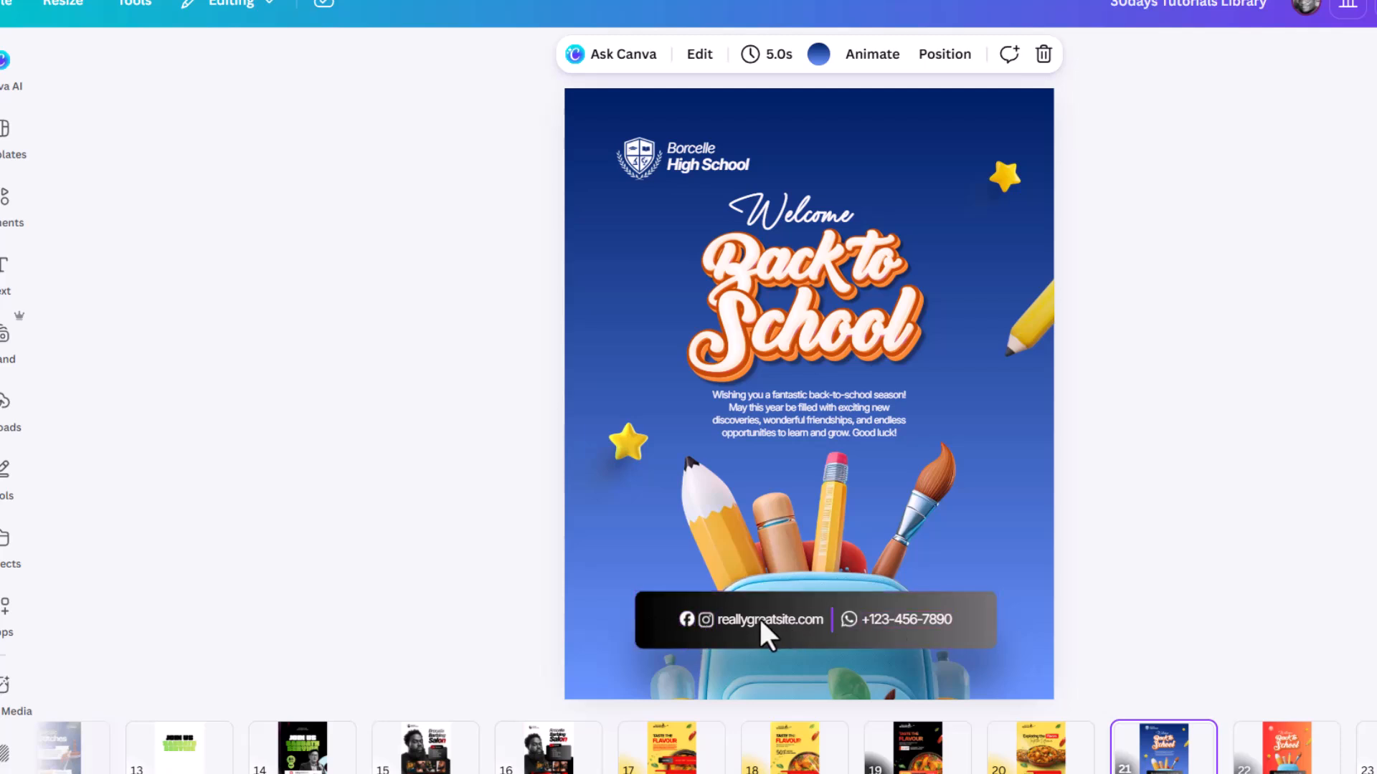
Copy the dark contact bar with its icons and texts from page 21 of the 30days Tutorials Library design and paste it onto the weekend flyer
{"action": "left_click", "coordinate": [654, 624]}
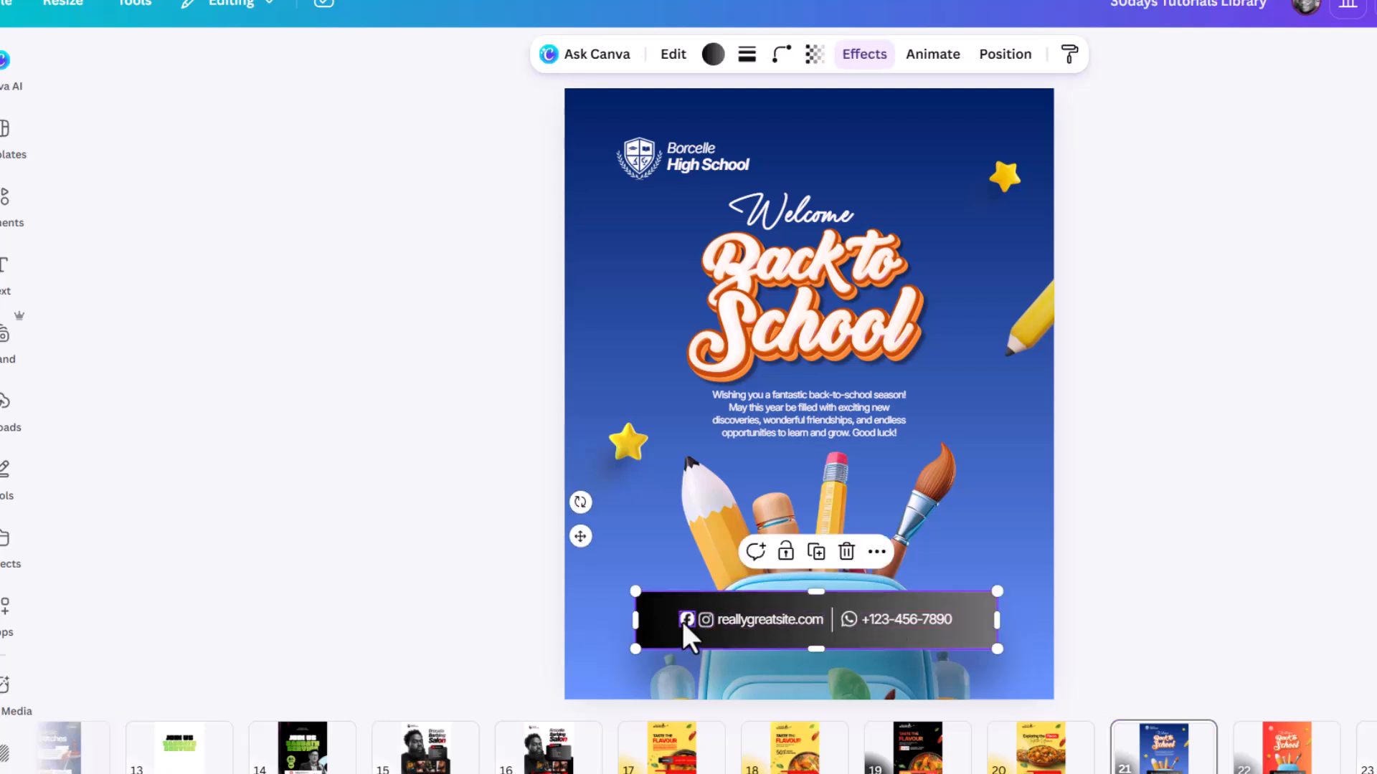
{"action": "left_click", "coordinate": [685, 622]}
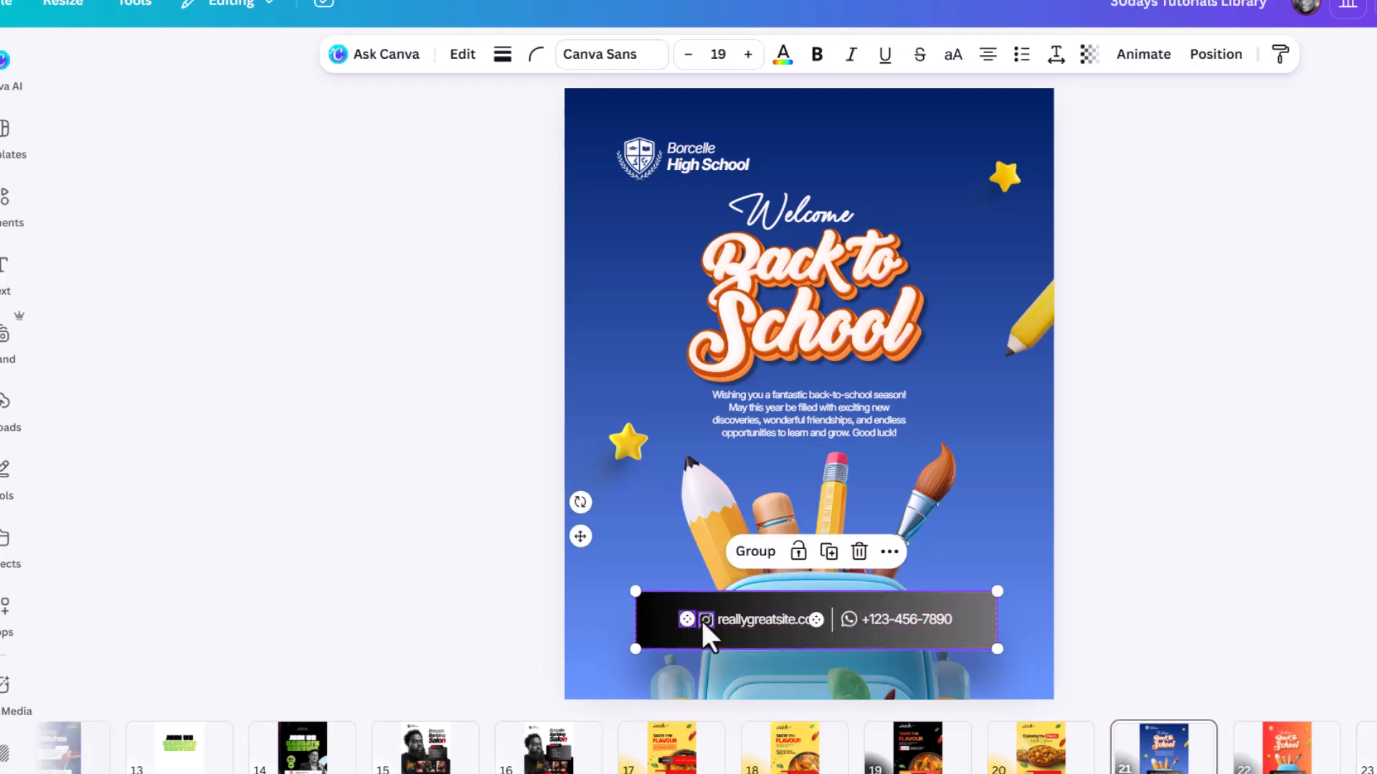
{"action": "left_click", "coordinate": [743, 619], "text": "shift"}
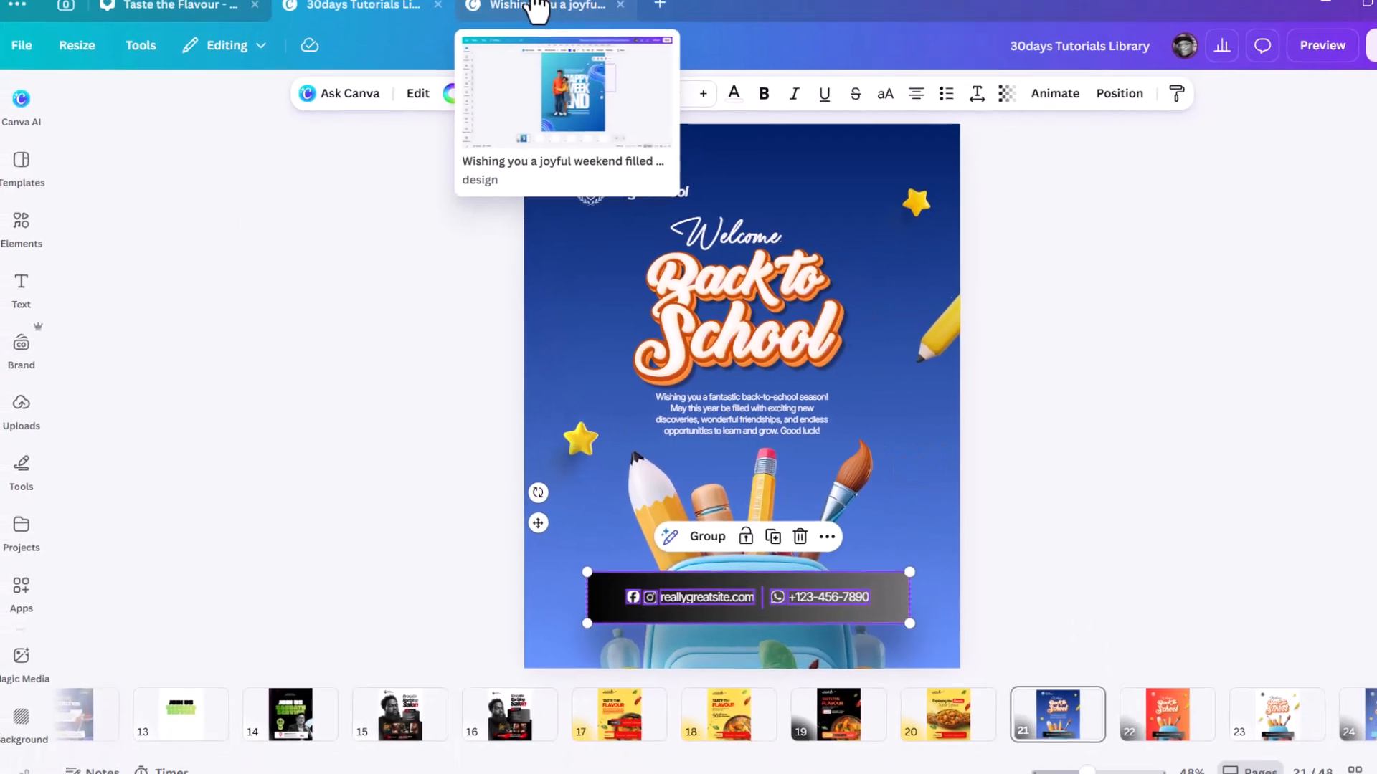
{"action": "left_click", "coordinate": [522, 10]}
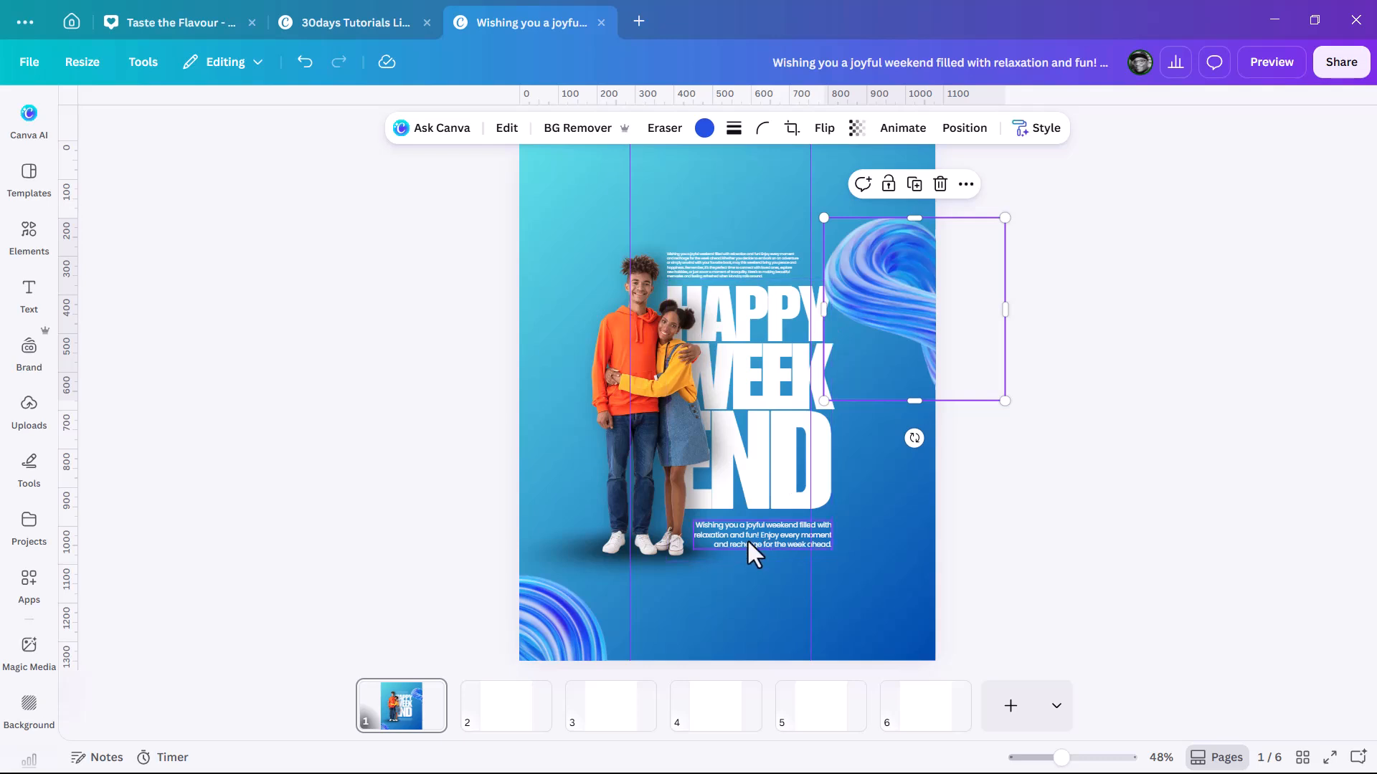
{"action": "key", "text": "ctrl+v"}
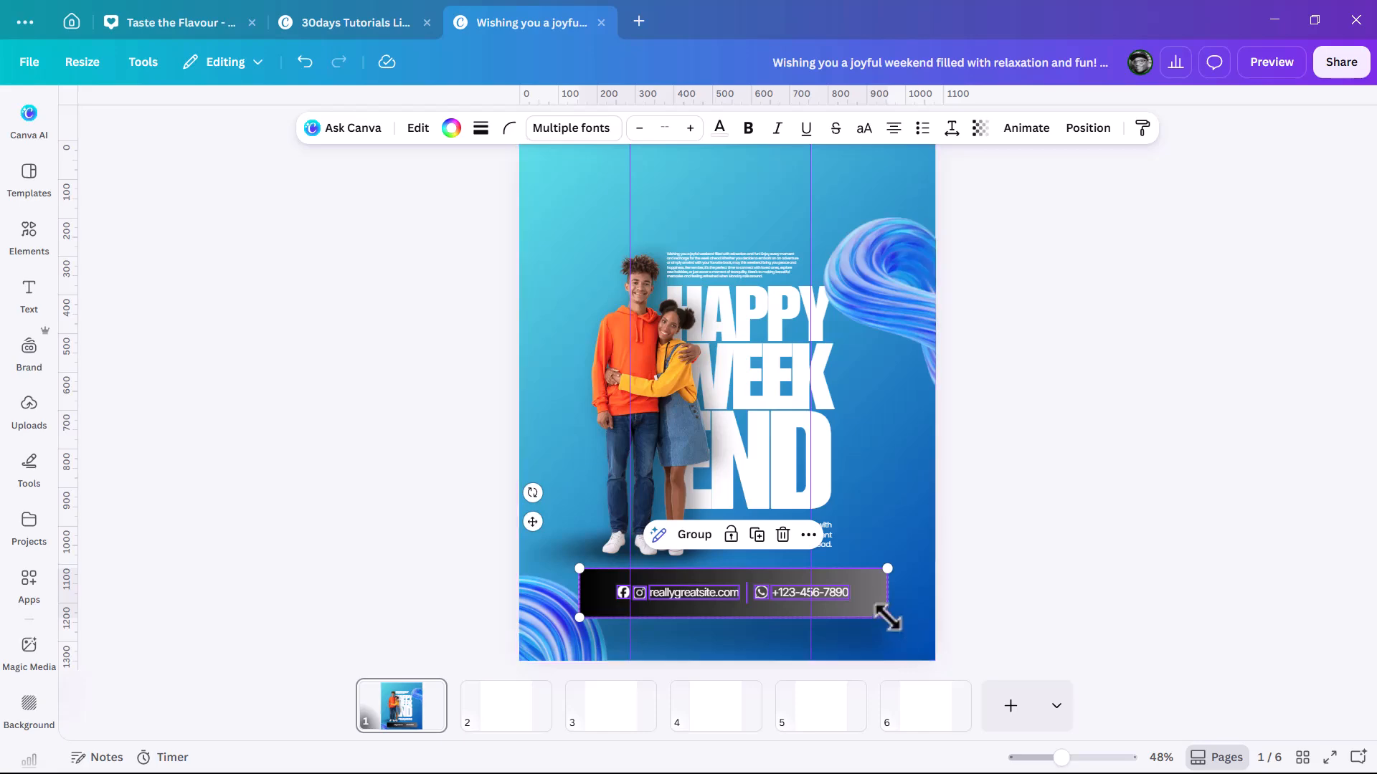
Scale down the pasted contact bar and position it below the weekend message, near the bottom of the page
{"action": "left_click_drag", "start_coordinate": [885, 615], "coordinate": [836, 593]}
{"action": "scroll", "coordinate": [760, 593], "scroll_direction": "up", "scroll_amount": 5}
{"action": "scroll", "coordinate": [847, 546], "scroll_direction": "down", "scroll_amount": 2}
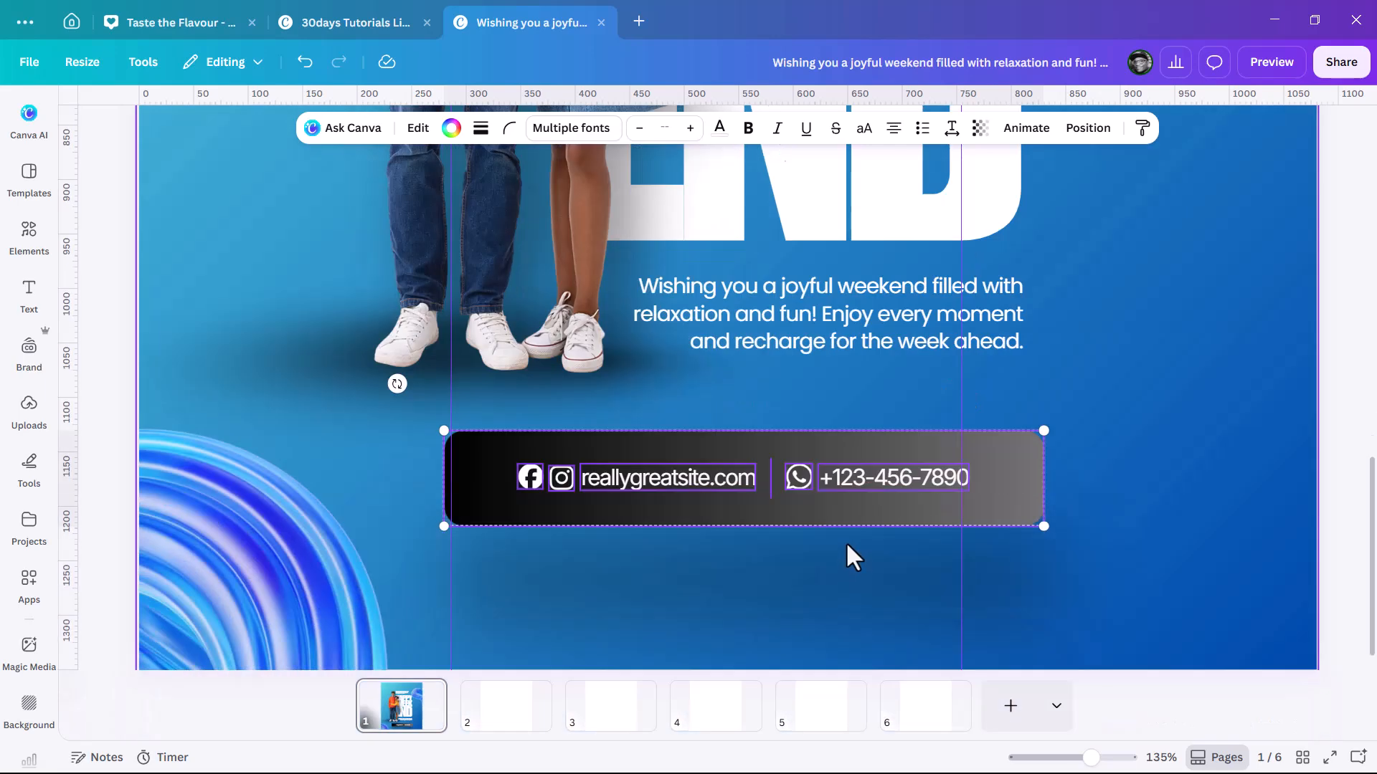
{"action": "left_click_drag", "start_coordinate": [872, 492], "coordinate": [872, 523]}
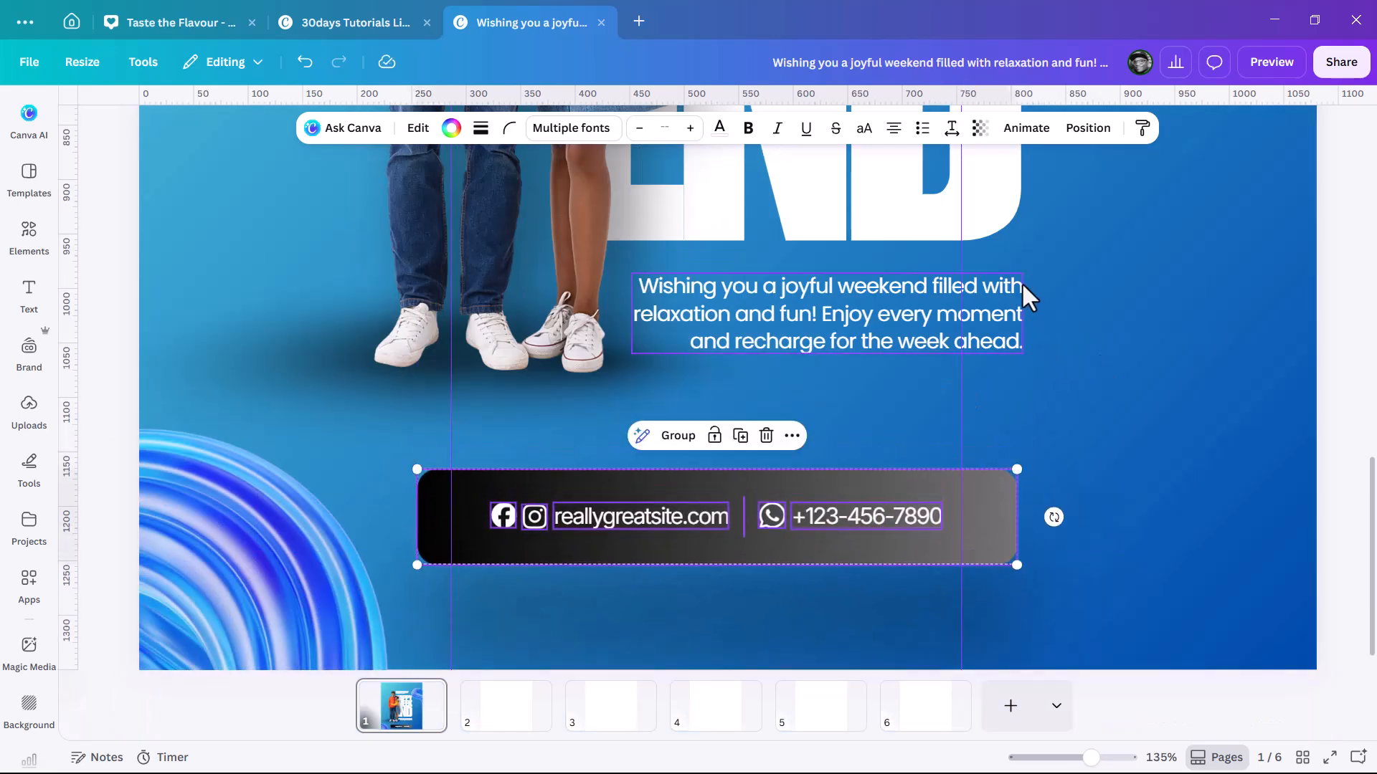
{"action": "left_click_drag", "start_coordinate": [1022, 282], "coordinate": [1014, 357]}
{"action": "key", "text": "ctrl+z"}
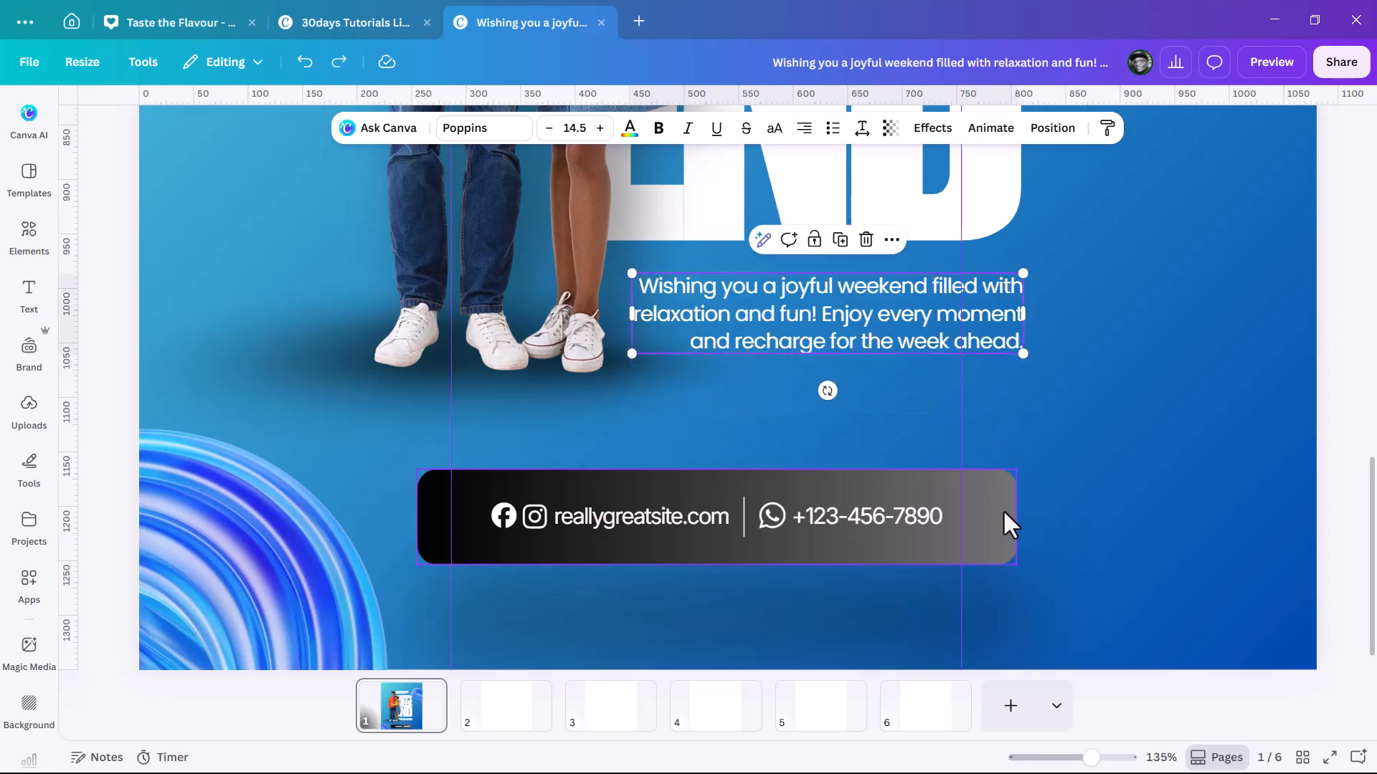
Group the contact bar with its icons, divider and texts, and align its right edge with the weekend message
{"action": "left_click", "coordinate": [862, 526]}
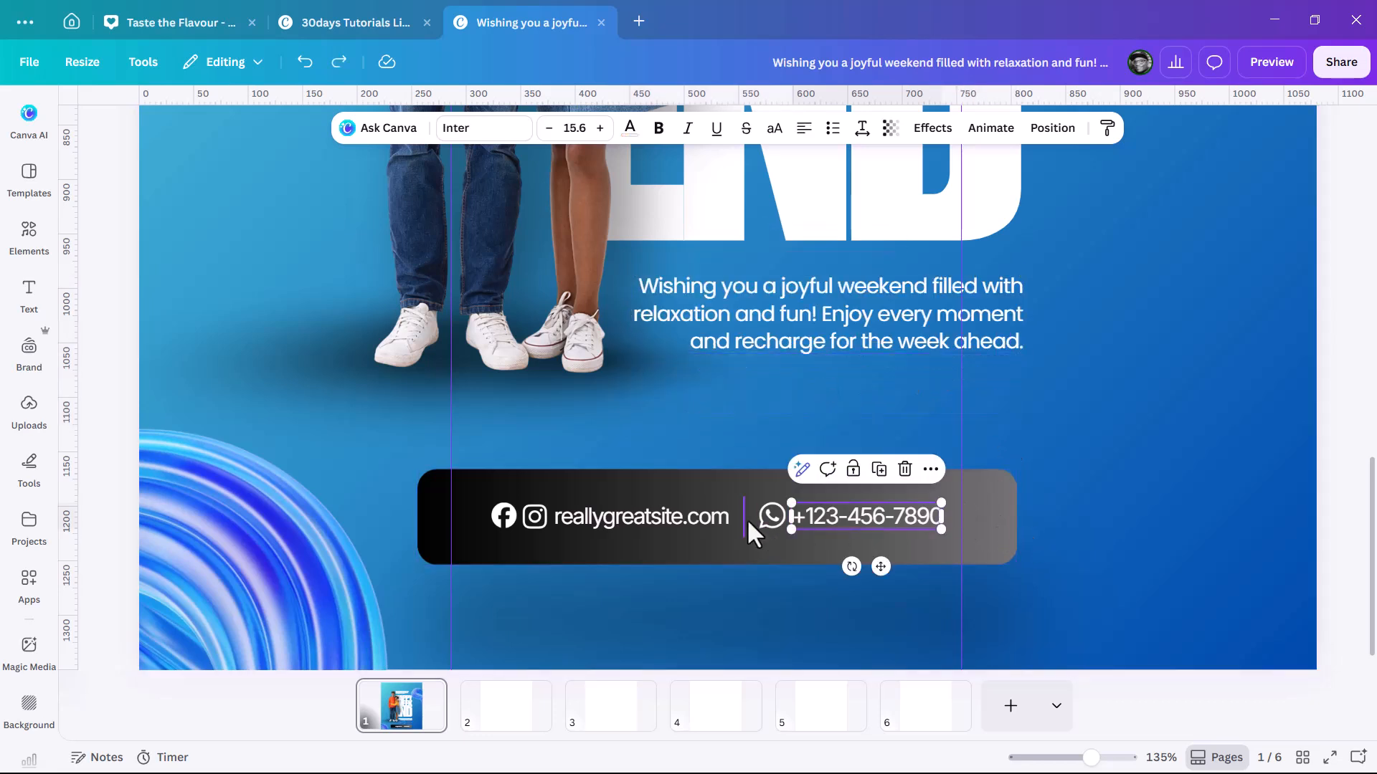
{"action": "left_click", "coordinate": [747, 518]}
{"action": "left_click", "coordinate": [516, 518]}
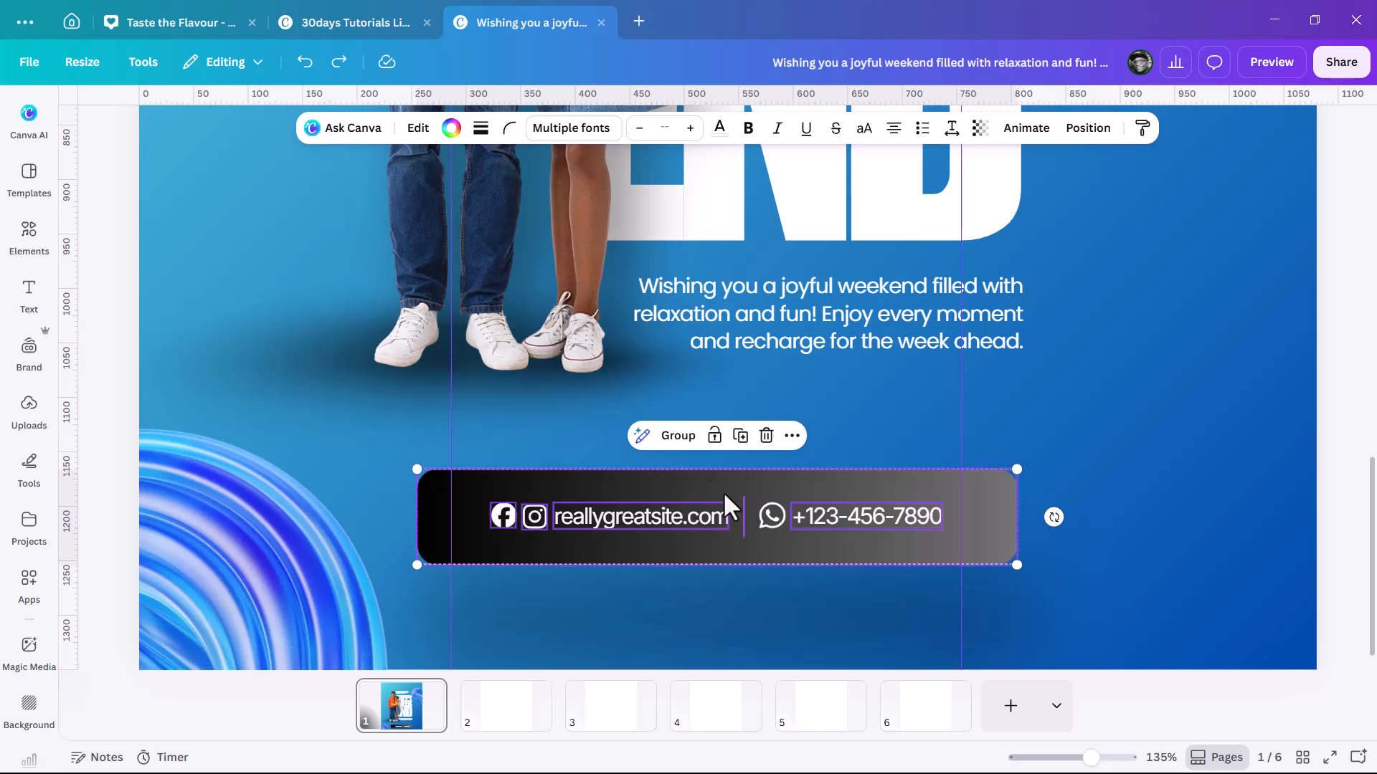
{"action": "left_click", "coordinate": [678, 436]}
{"action": "left_click_drag", "start_coordinate": [717, 501], "coordinate": [722, 502]}
{"action": "scroll", "coordinate": [763, 502], "scroll_direction": "down", "scroll_amount": 5}
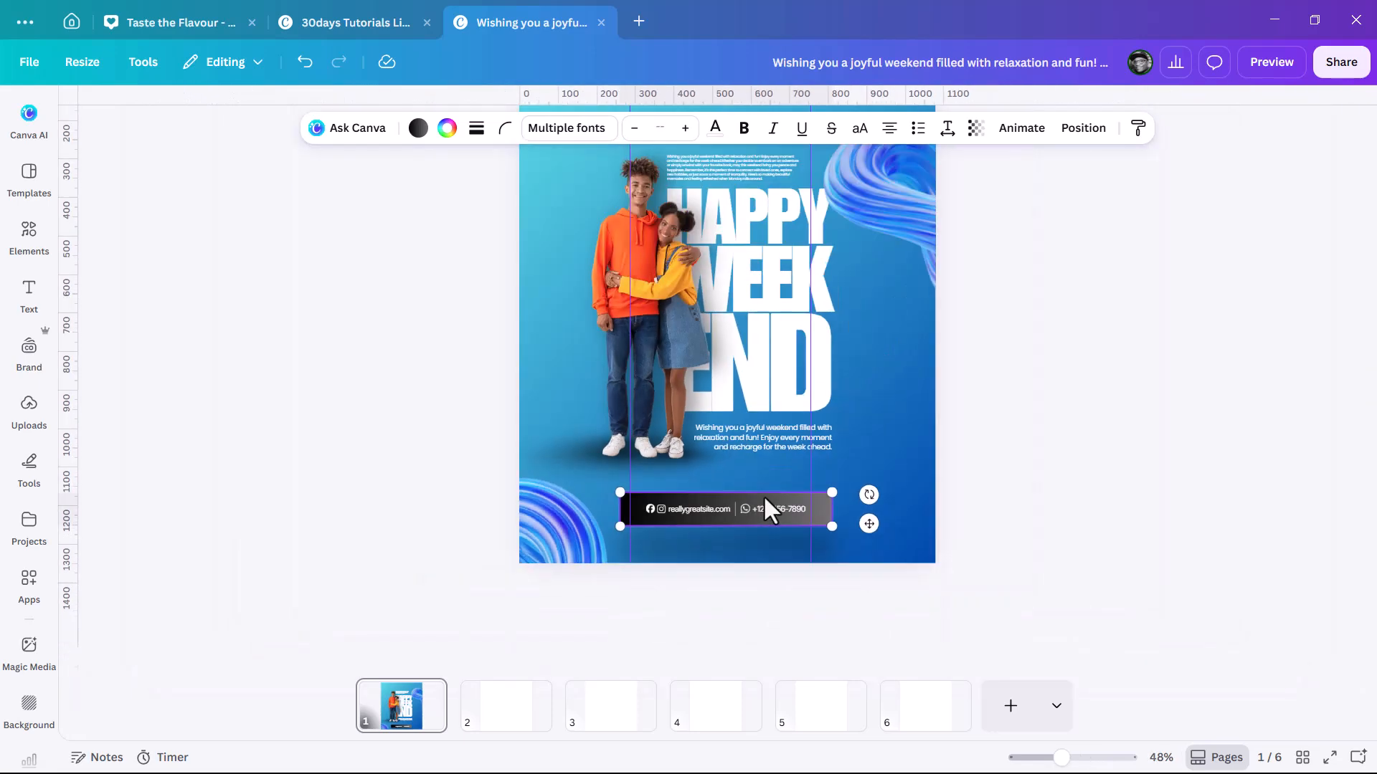
{"action": "scroll", "coordinate": [751, 579], "scroll_direction": "up", "scroll_amount": 3}
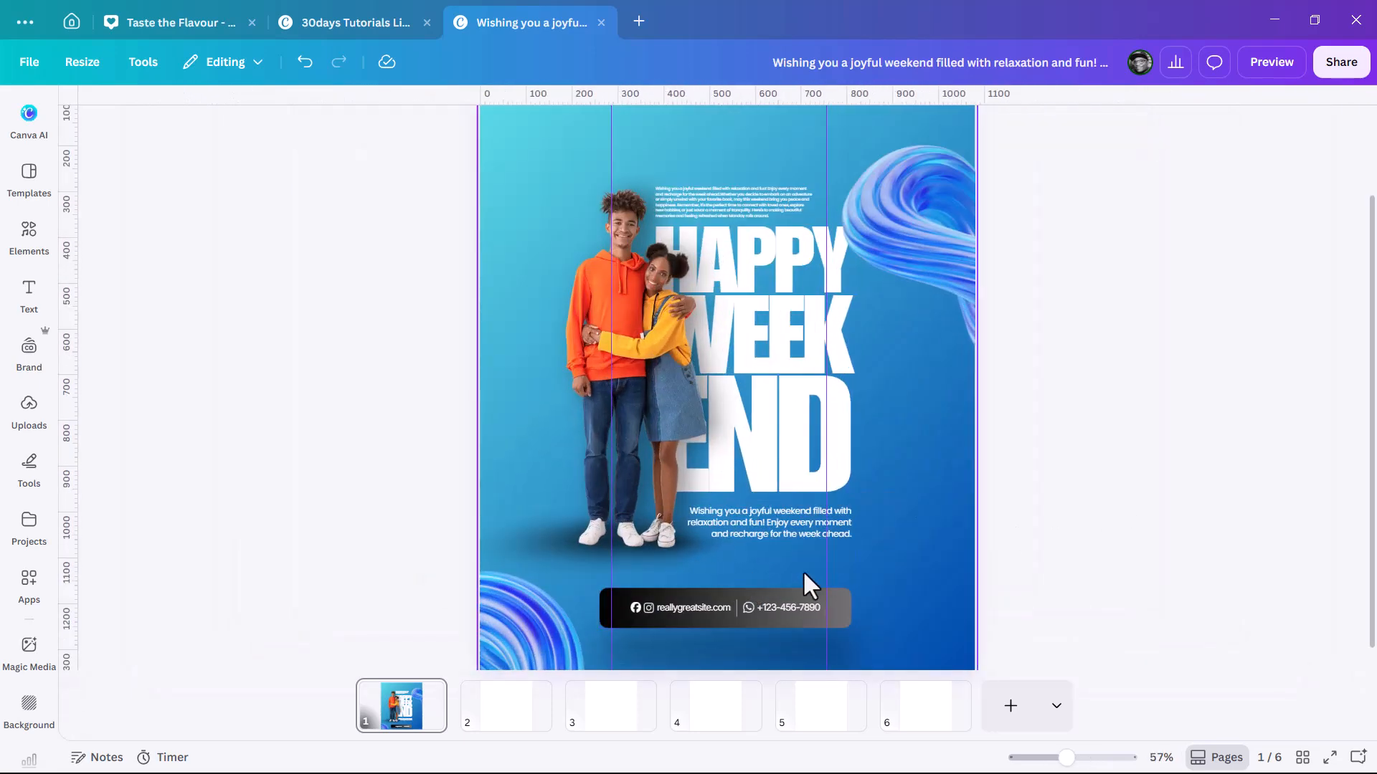
Set the contact bar's drop shadow to offset 21 and transparency 19
{"action": "left_click", "coordinate": [842, 611]}
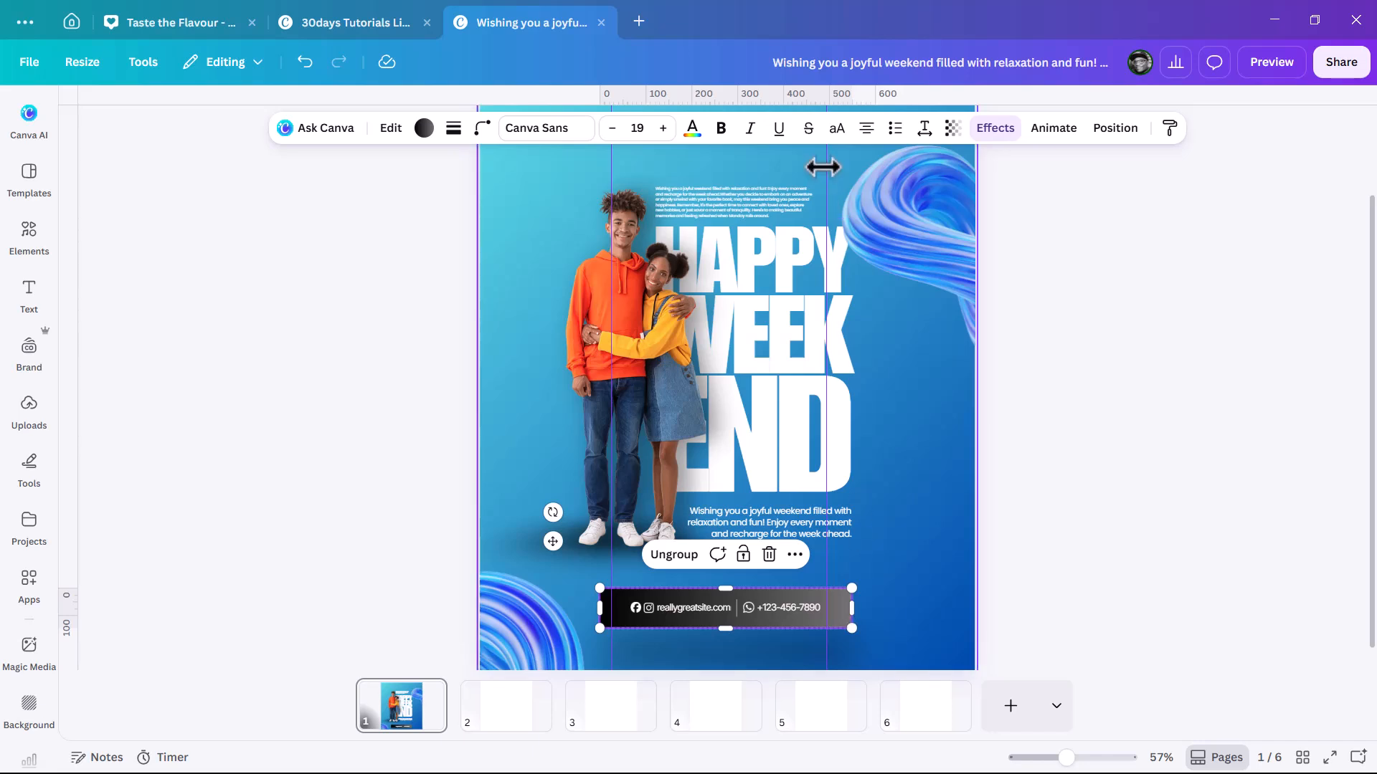
{"action": "left_click", "coordinate": [996, 127]}
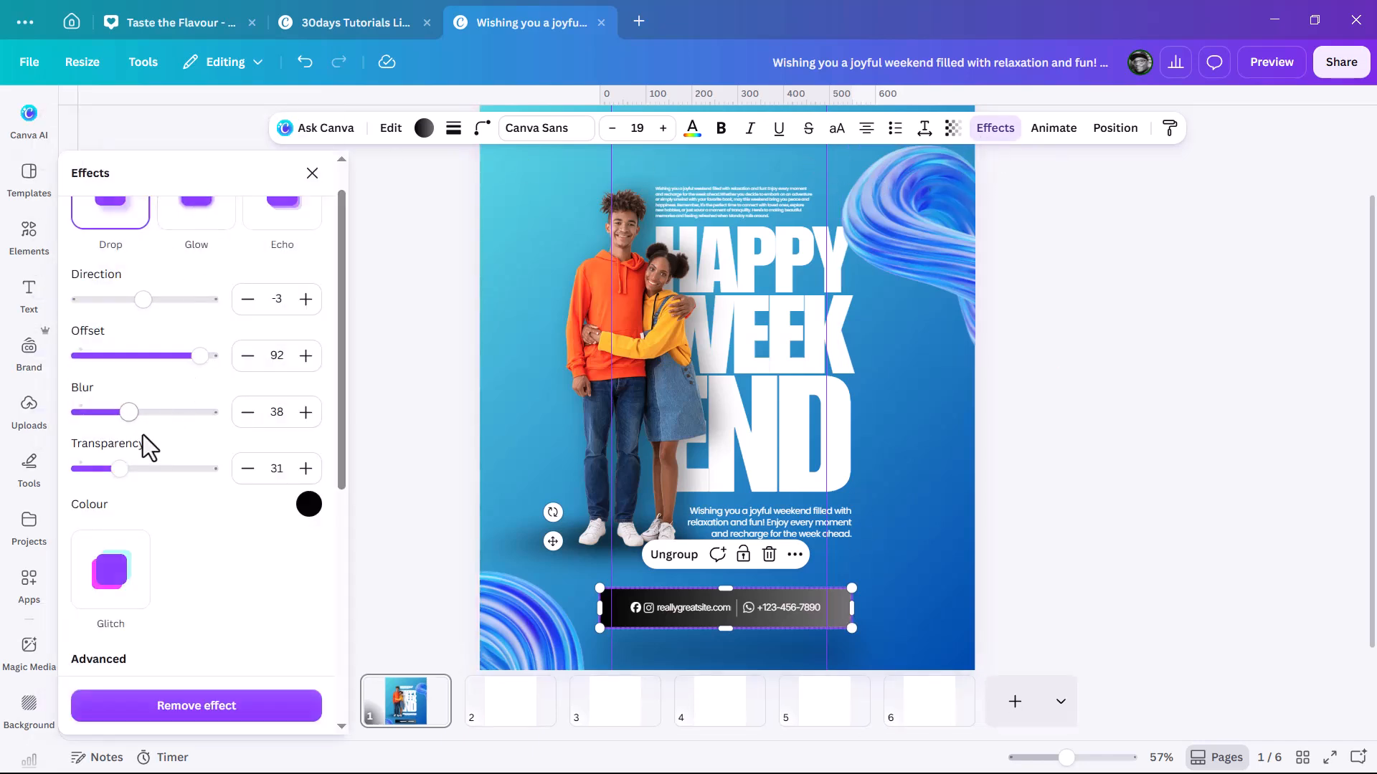
{"action": "left_click_drag", "start_coordinate": [199, 356], "coordinate": [105, 367]}
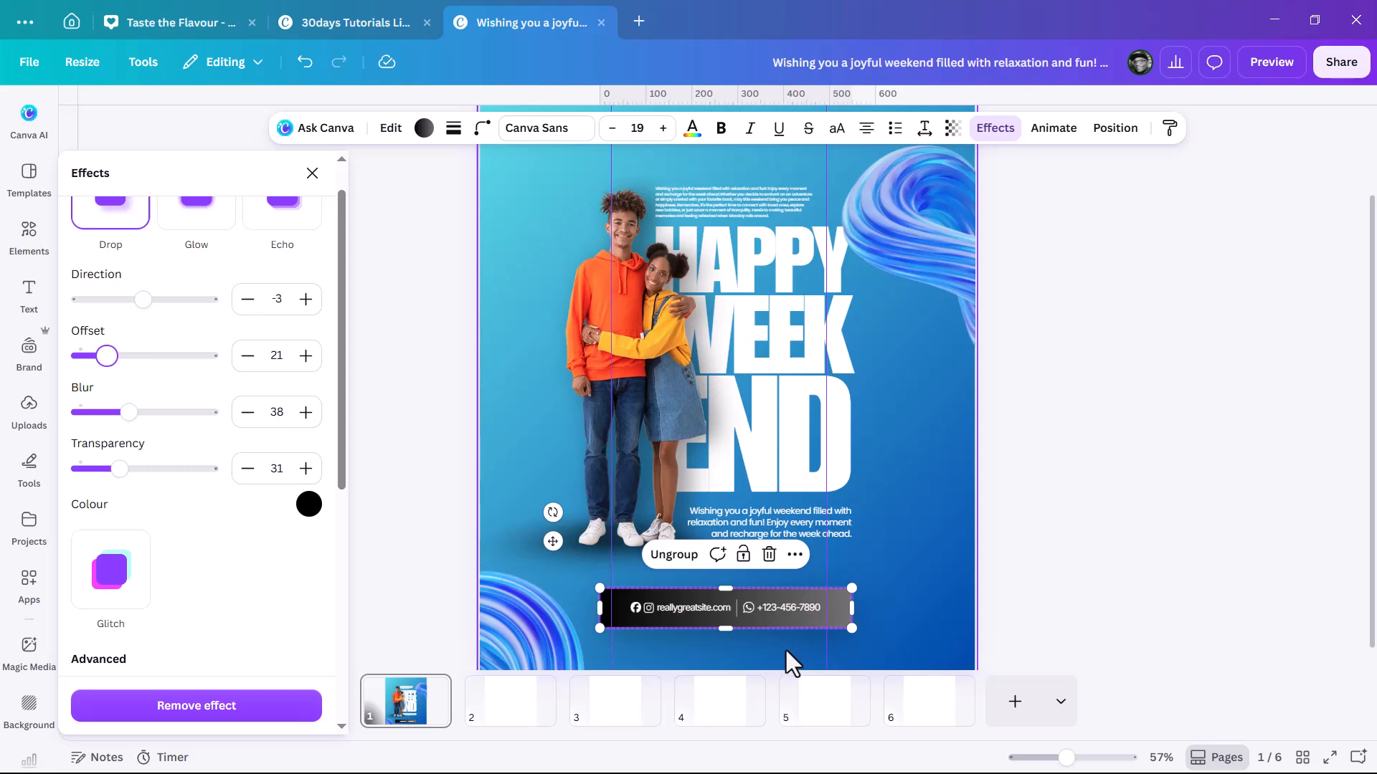
{"action": "left_click_drag", "start_coordinate": [119, 469], "coordinate": [103, 468]}
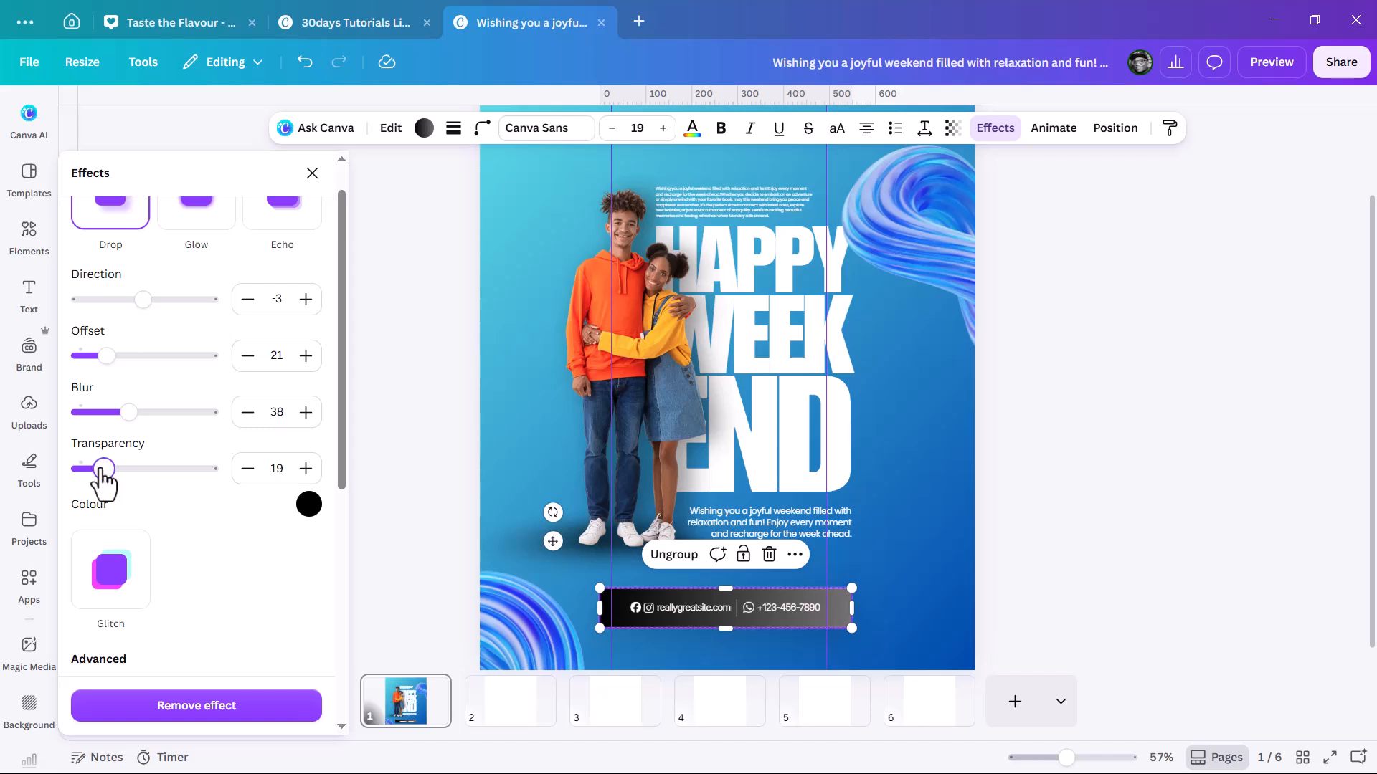
{"action": "scroll", "coordinate": [855, 346], "scroll_direction": "down", "scroll_amount": 3}
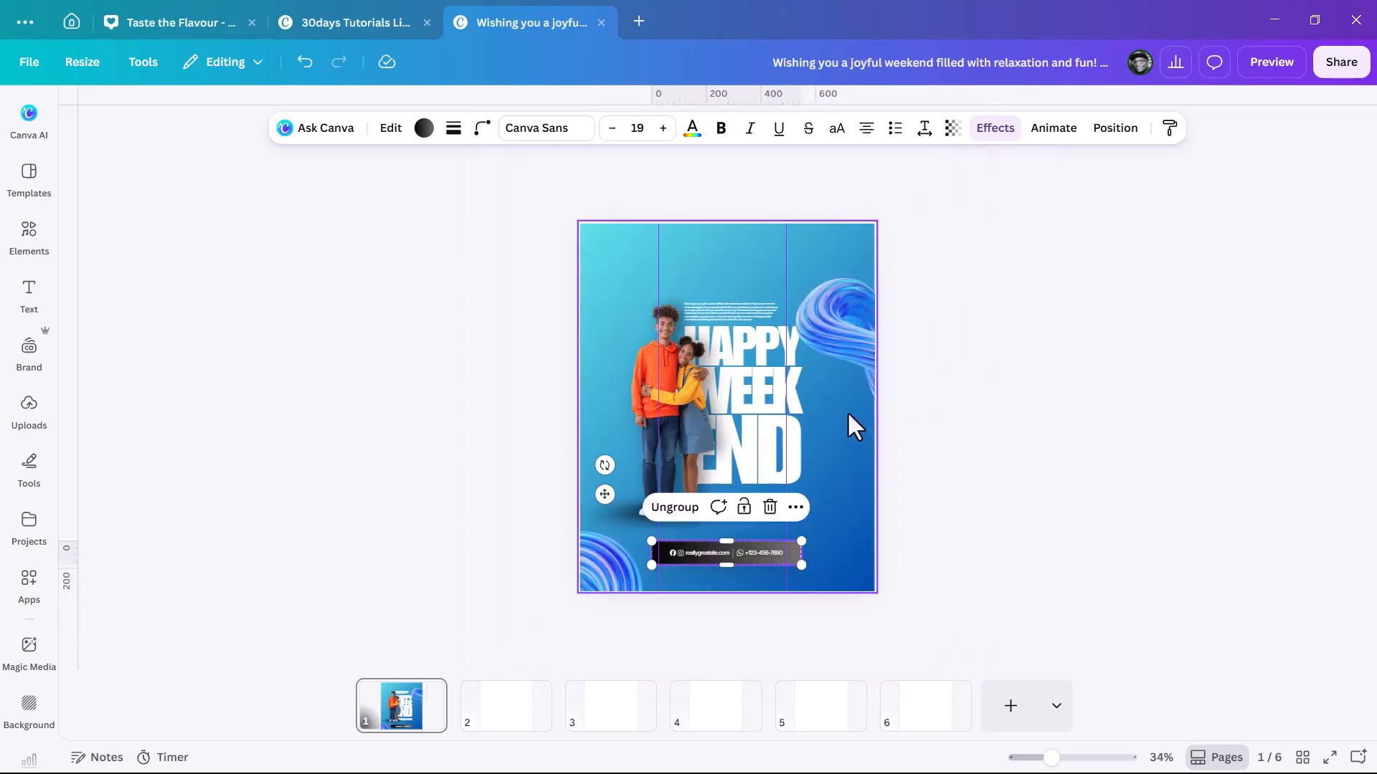
{"action": "scroll", "coordinate": [963, 363], "scroll_direction": "up", "scroll_amount": 1}
{"action": "left_click", "coordinate": [1040, 349]}
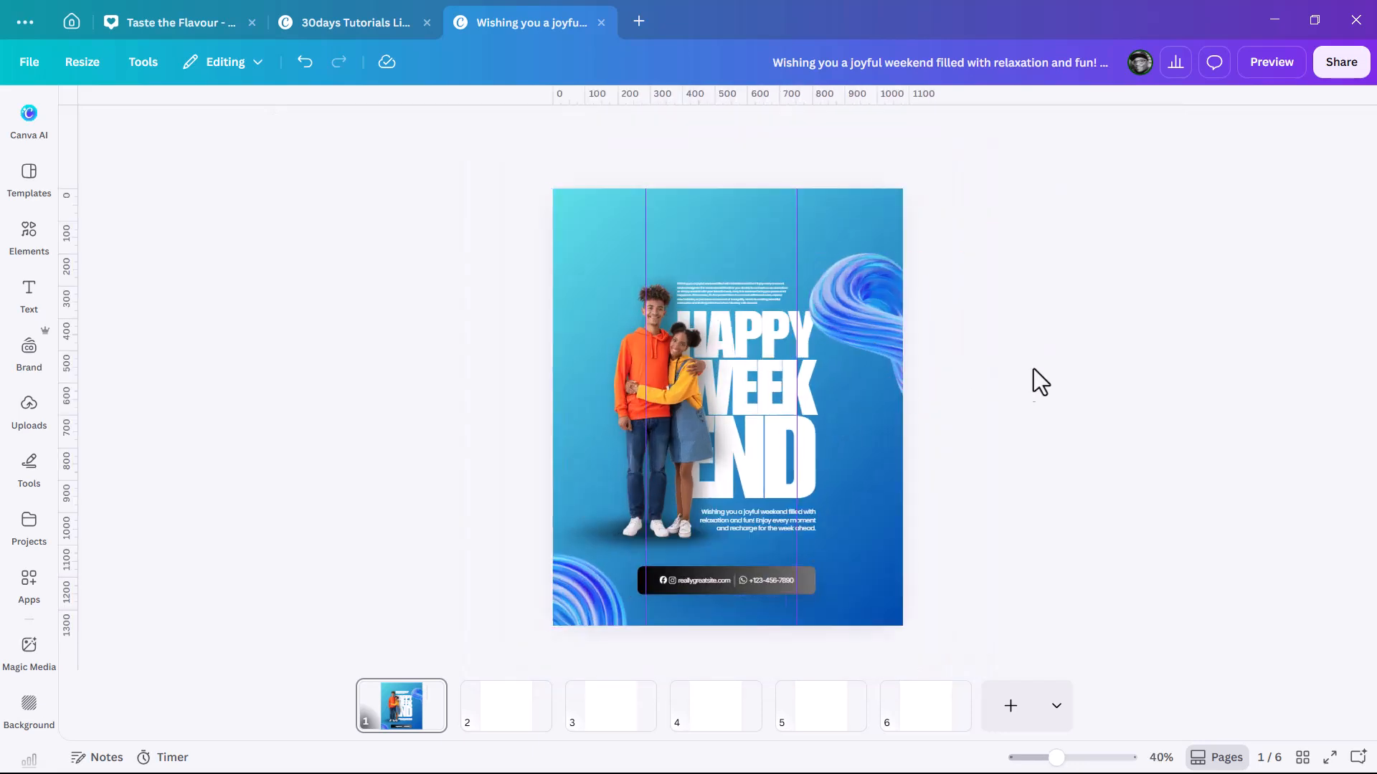
Duplicate the weekend message to the top of the page, replace its text with "gravid design", and make it uppercase and justified
{"action": "left_click", "coordinate": [760, 512]}
{"action": "left_click_drag", "start_coordinate": [759, 521], "coordinate": [723, 244], "text": "alt"}
{"action": "double_click", "coordinate": [729, 244]}
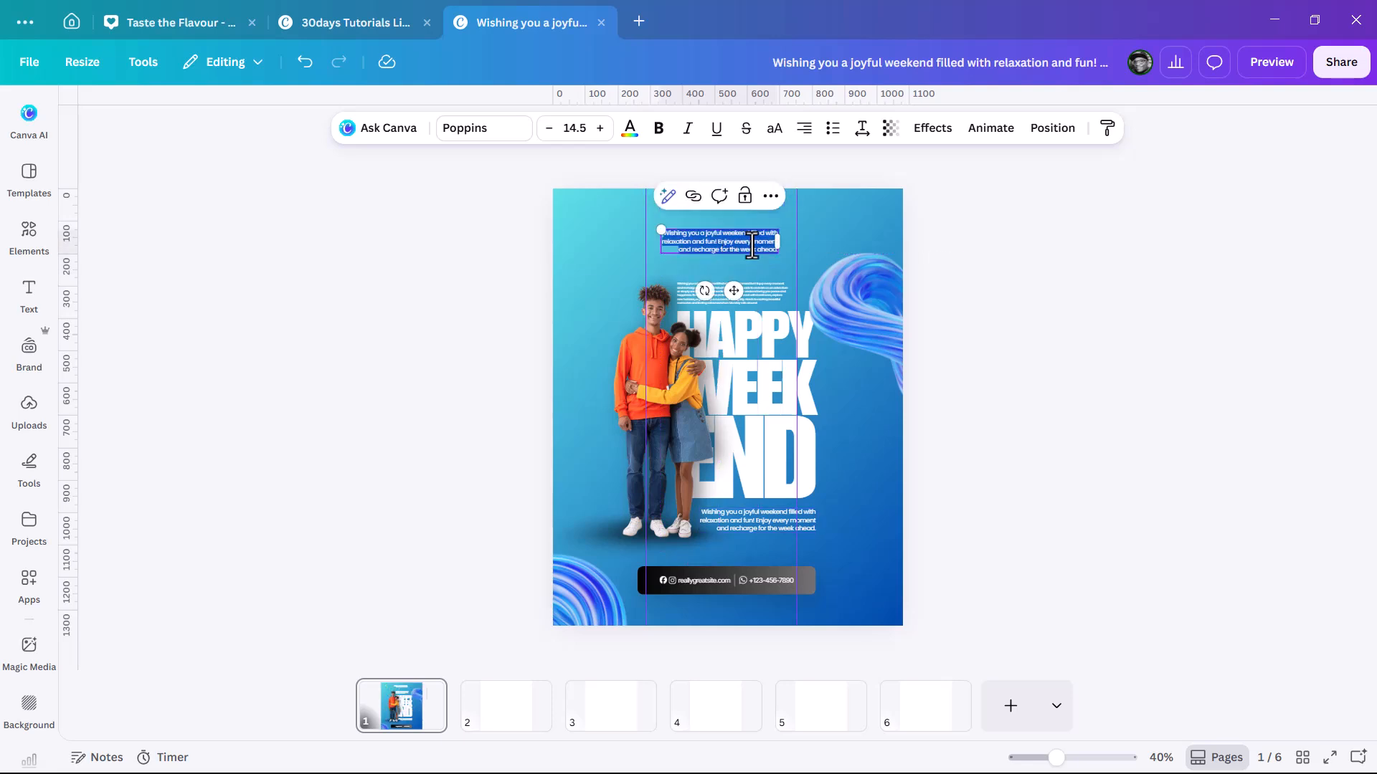
{"action": "key", "text": "BackSpace"}
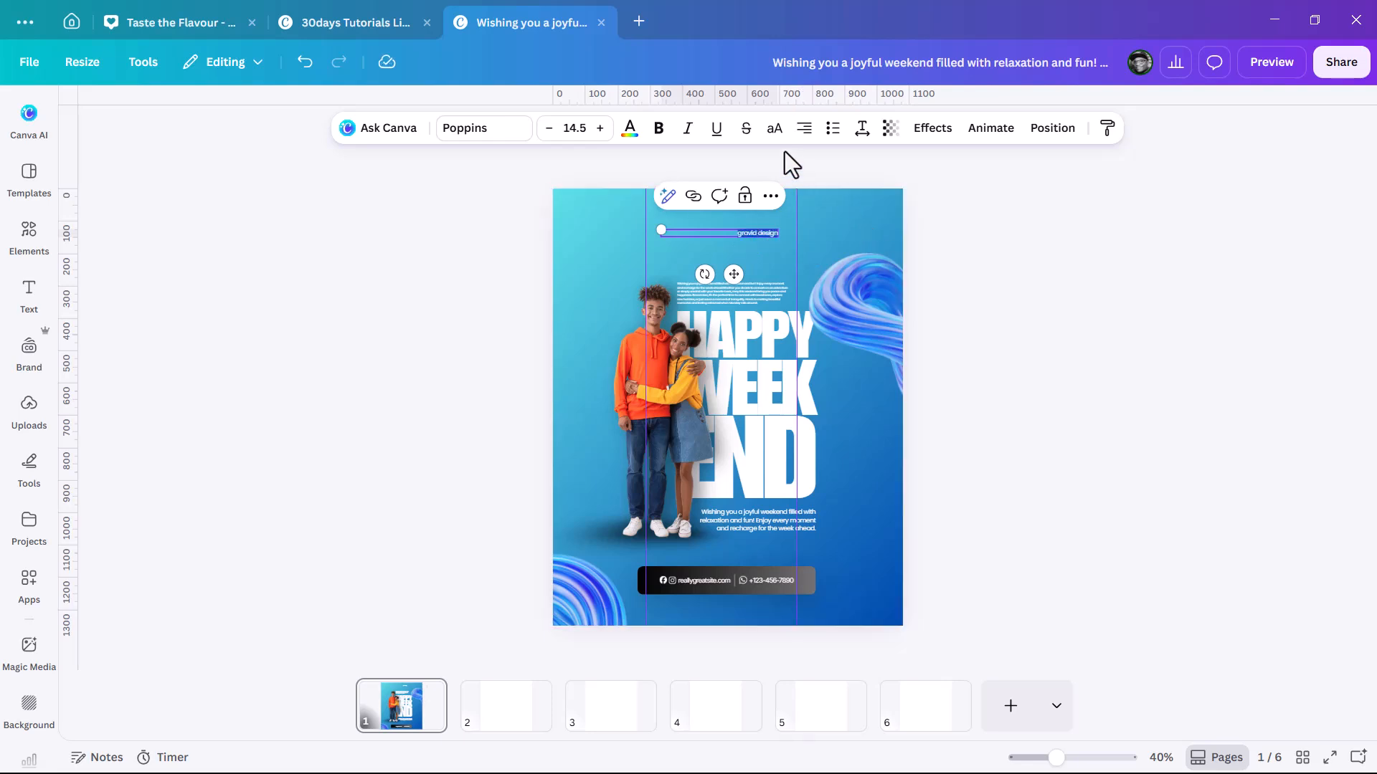
{"action": "left_click", "coordinate": [771, 130]}
{"action": "left_click", "coordinate": [803, 129]}
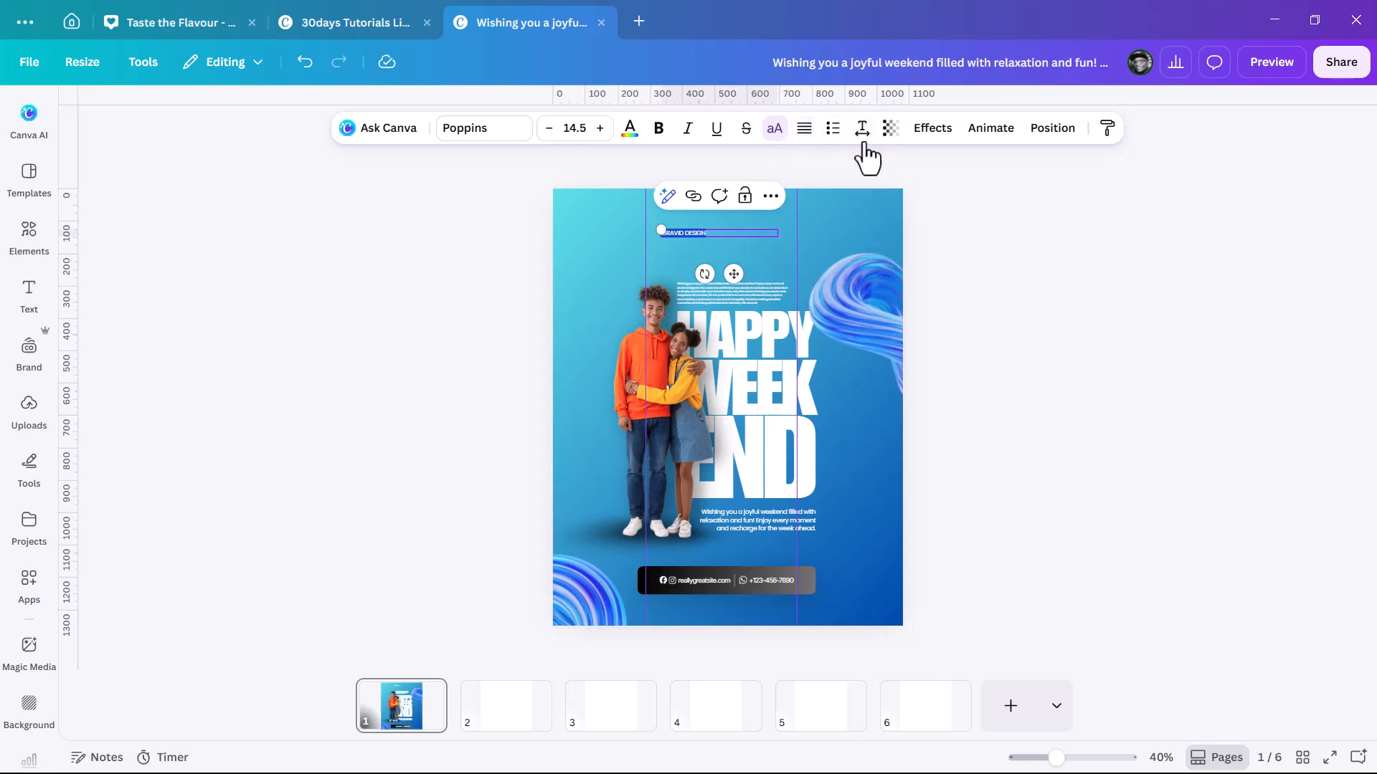
Center-align the GRAVID DESIGN text and set its letter spacing to 800
{"action": "left_click", "coordinate": [805, 133]}
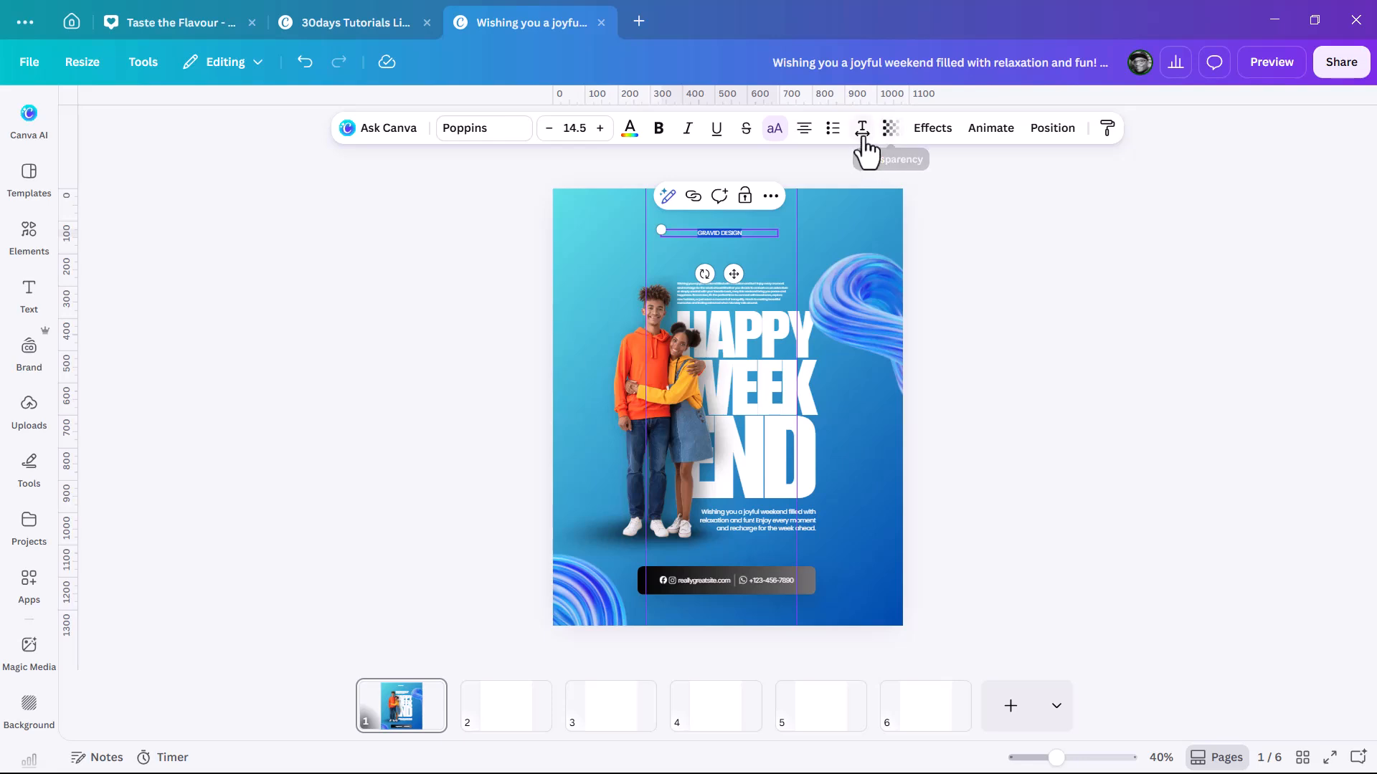
{"action": "left_click", "coordinate": [862, 130]}
{"action": "left_click_drag", "start_coordinate": [803, 195], "coordinate": [1051, 177]}
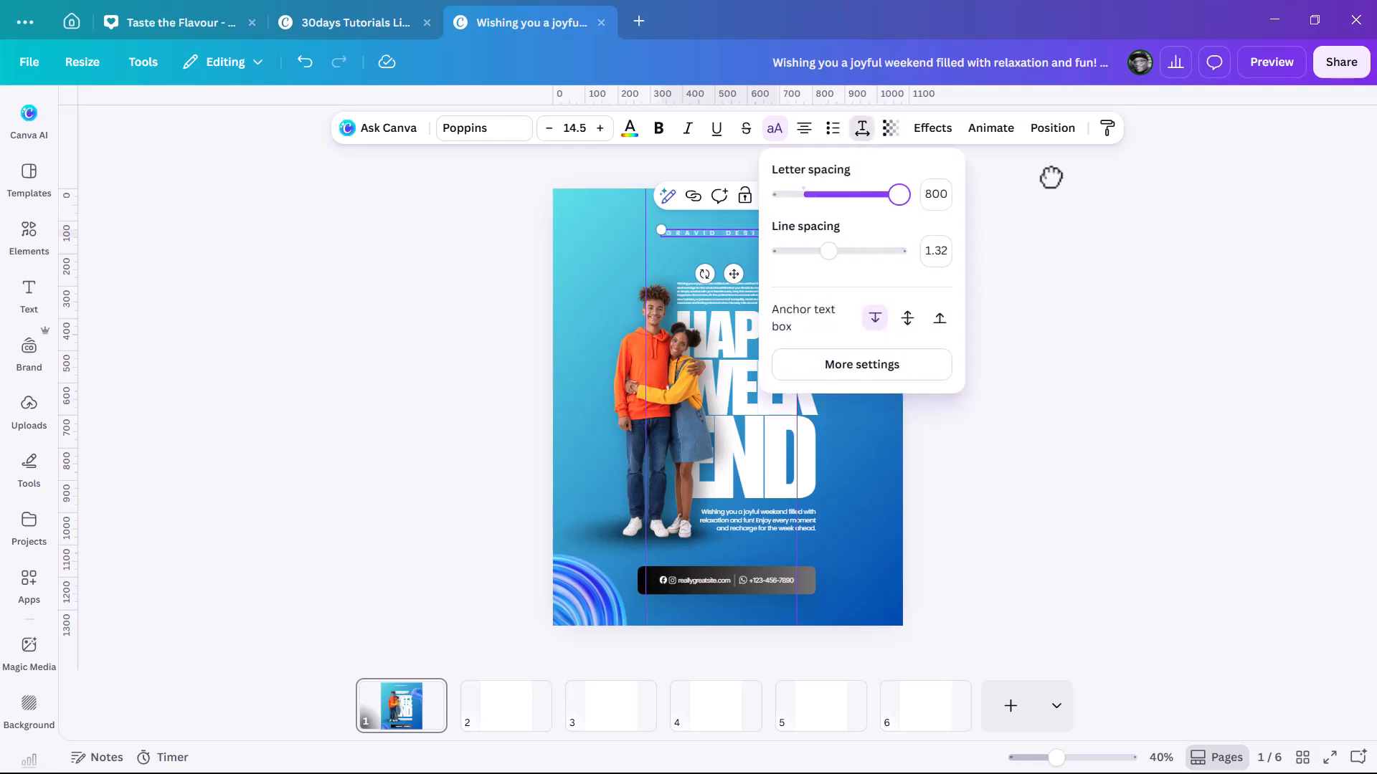
{"action": "left_click", "coordinate": [993, 233]}
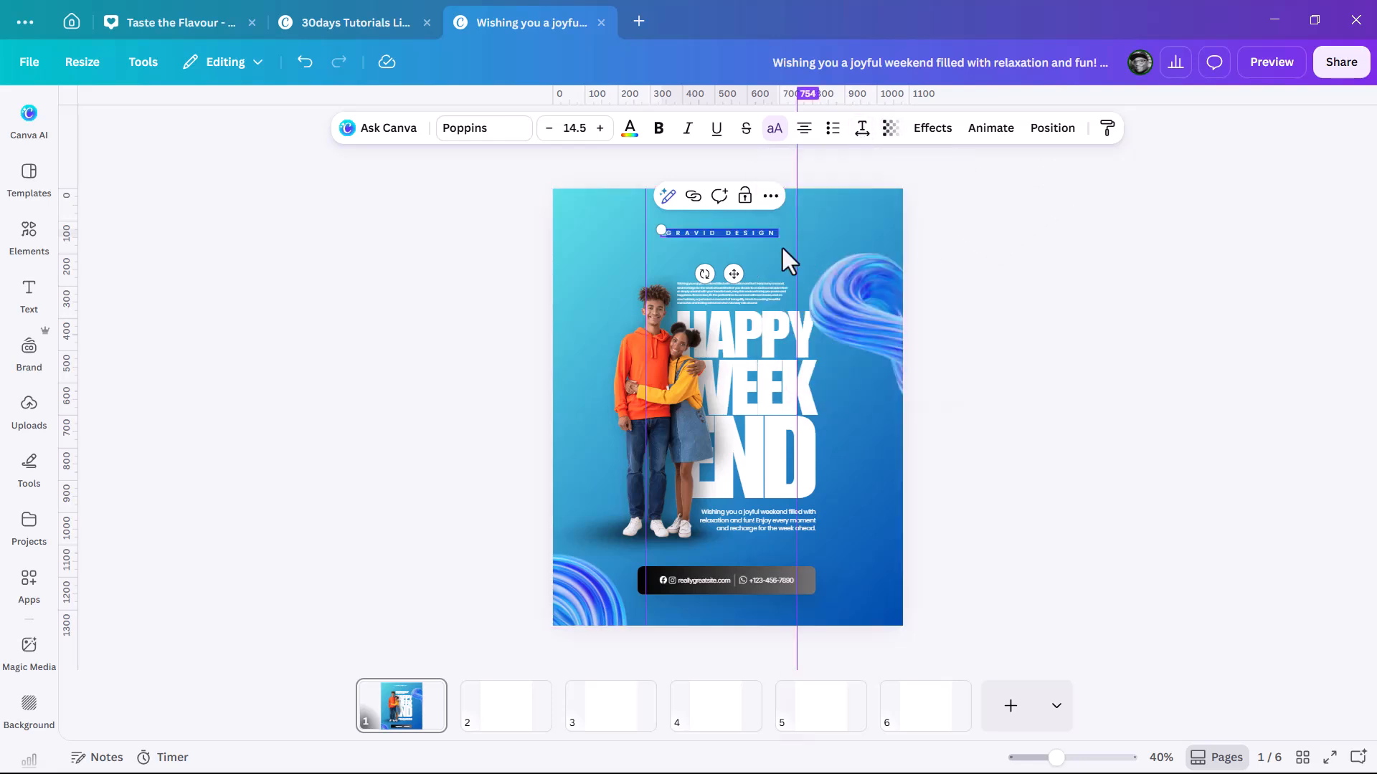
Turn the GRAVID DESIGN text vertical and place it beside the couple, raised to about the man's head level
{"action": "left_click_drag", "start_coordinate": [731, 293], "coordinate": [631, 354]}
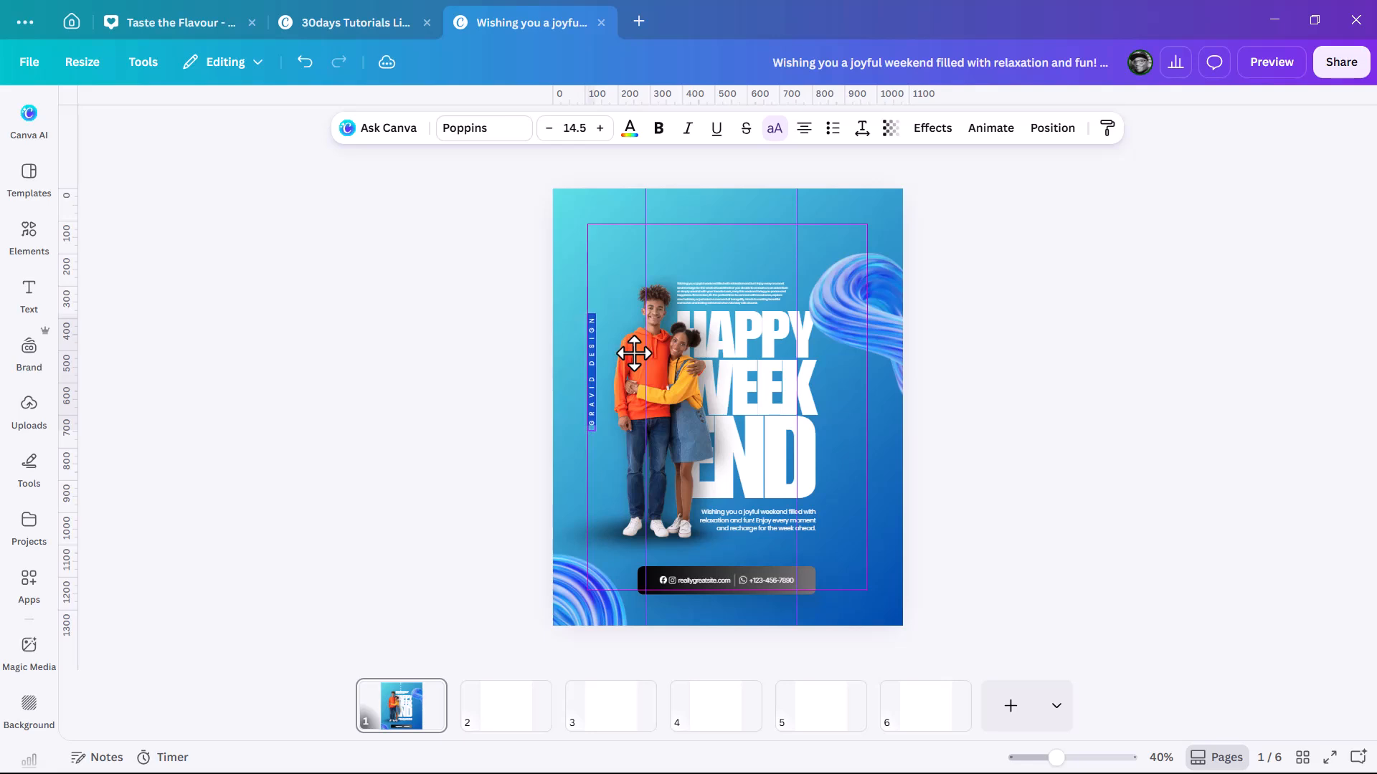
{"action": "left_click", "coordinate": [1161, 344]}
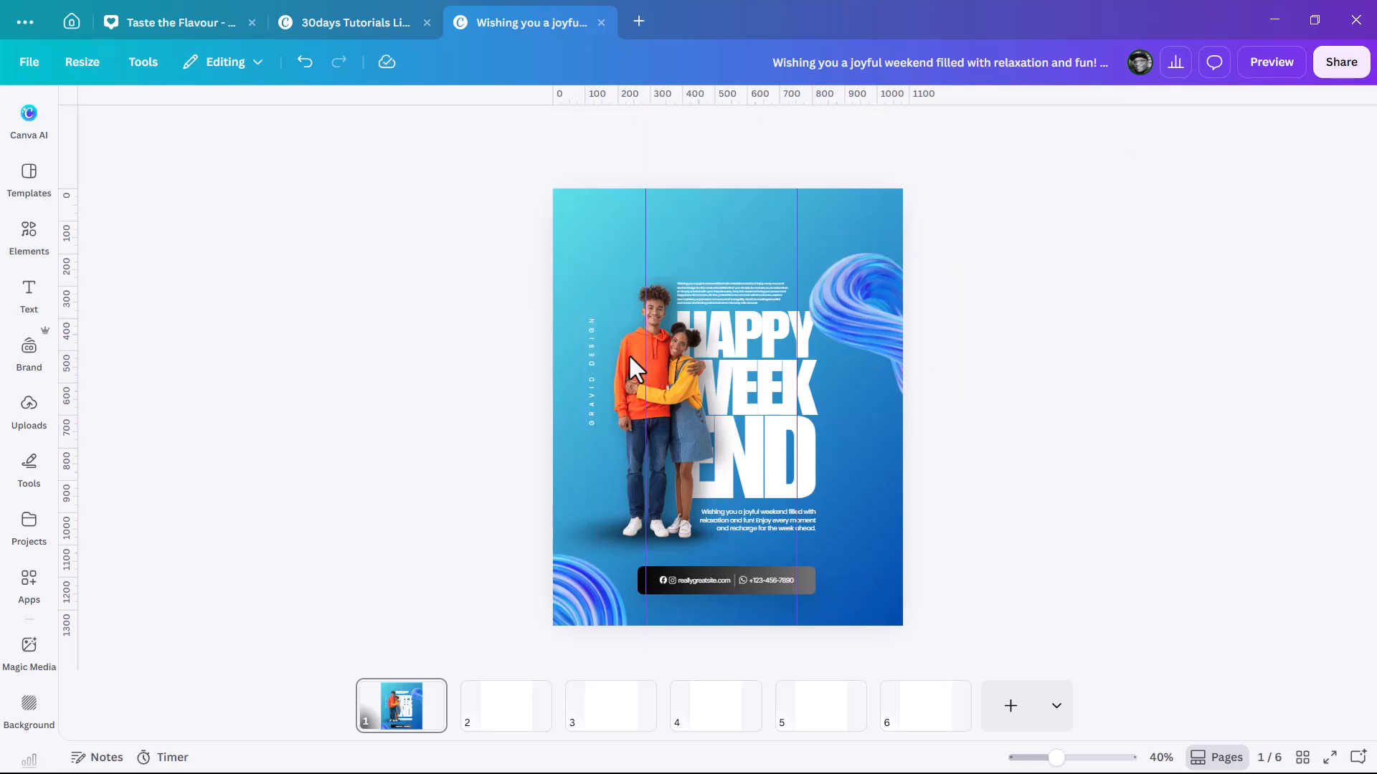
{"action": "left_click_drag", "start_coordinate": [592, 376], "coordinate": [599, 307]}
{"action": "left_click", "coordinate": [1088, 342]}
Replace the website text in the contact bar with "gravid design"
{"action": "scroll", "coordinate": [643, 574], "scroll_direction": "up", "scroll_amount": 5, "text": "ctrl"}
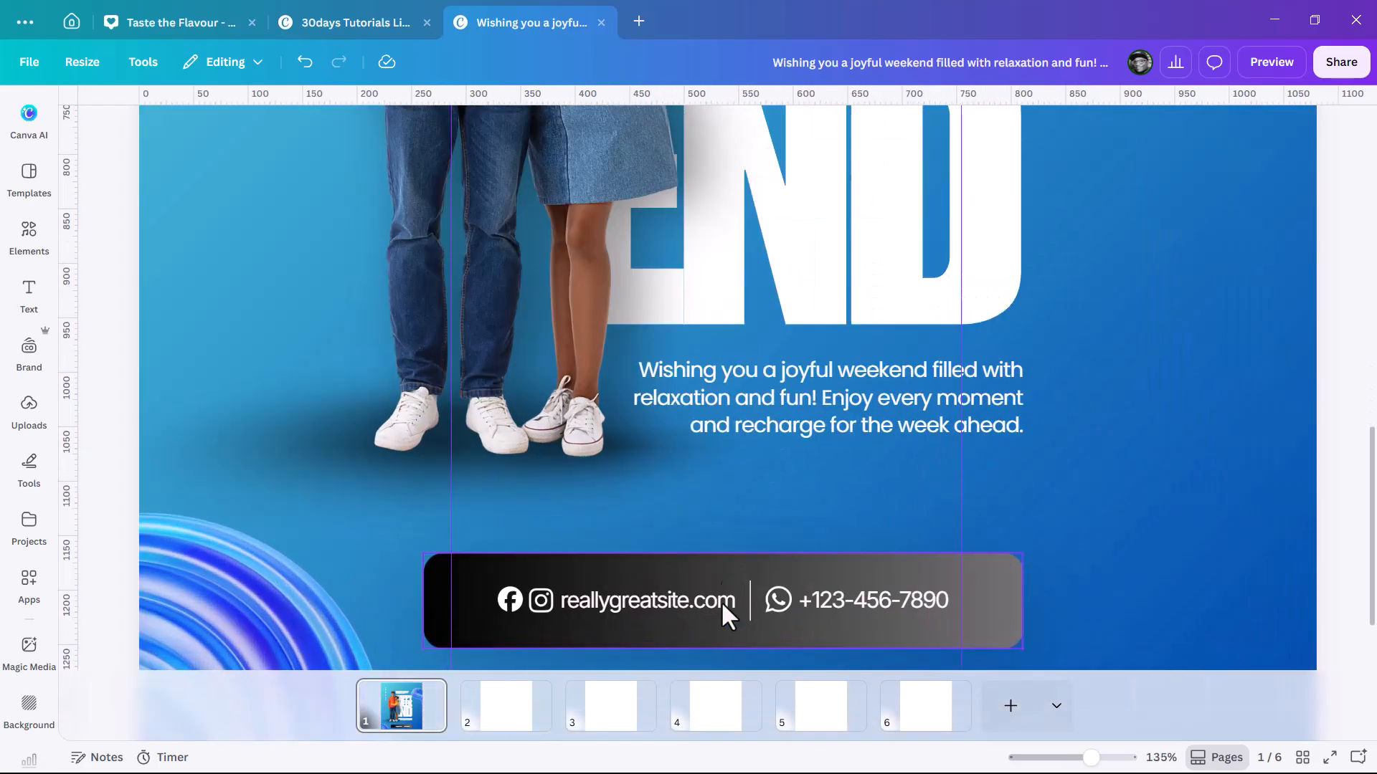
{"action": "left_click", "coordinate": [687, 506]}
{"action": "double_click", "coordinate": [687, 506]}
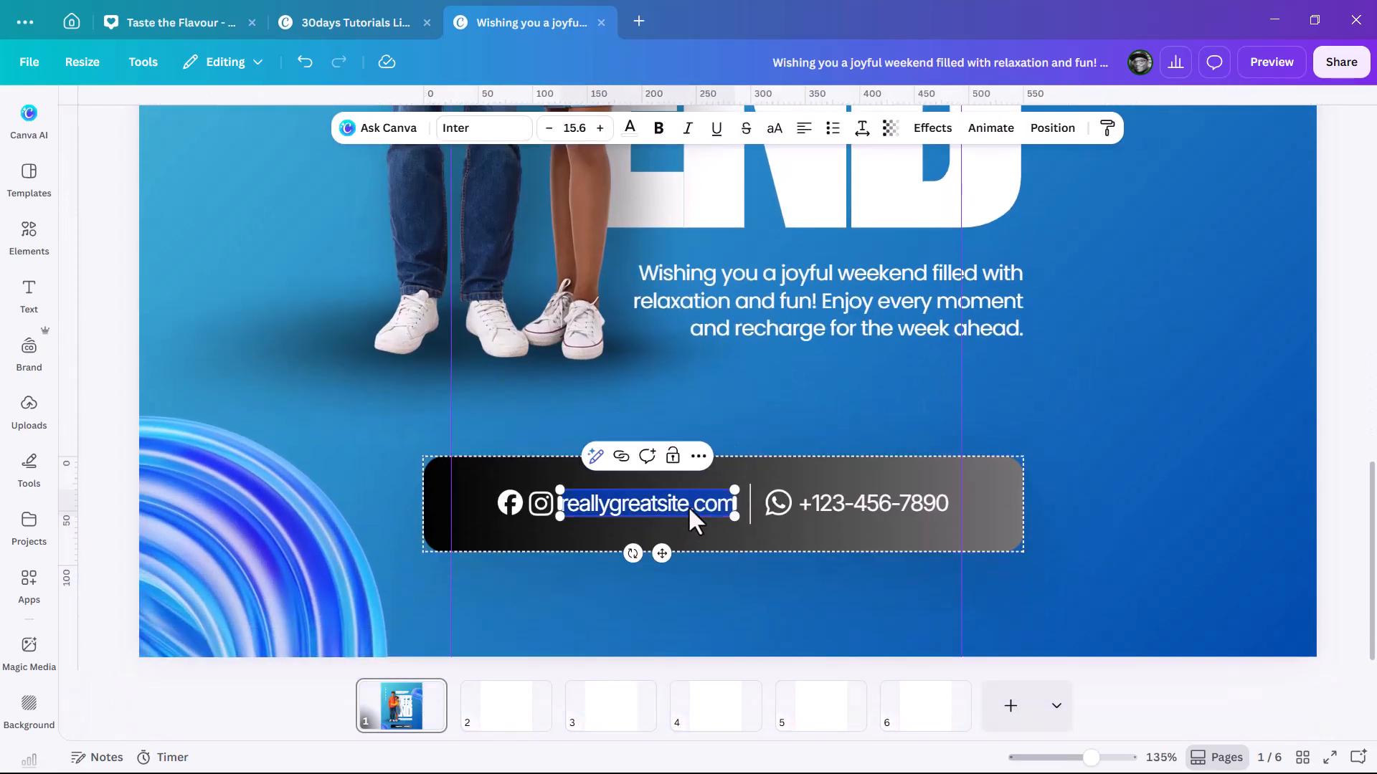
{"action": "type", "text": "gr"}
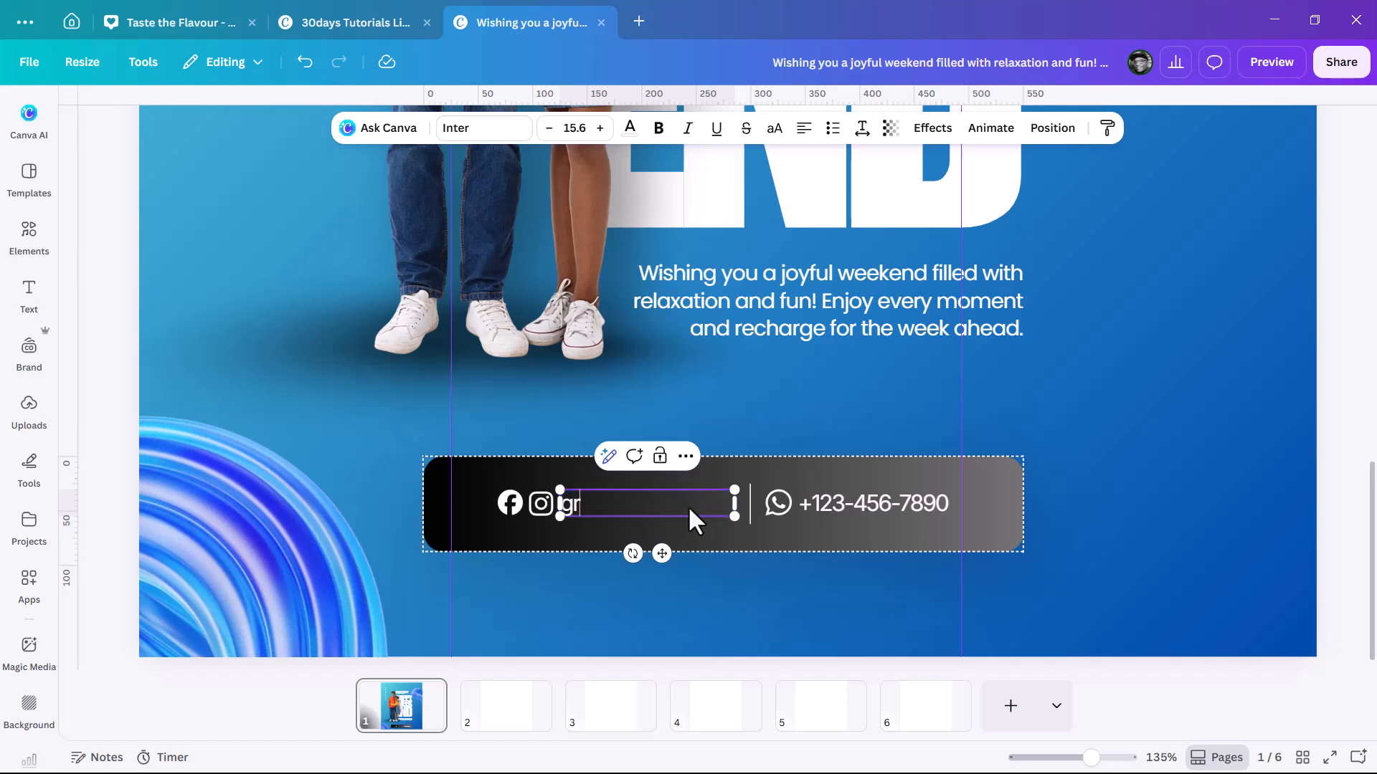
{"action": "type", "text": "avid design"}
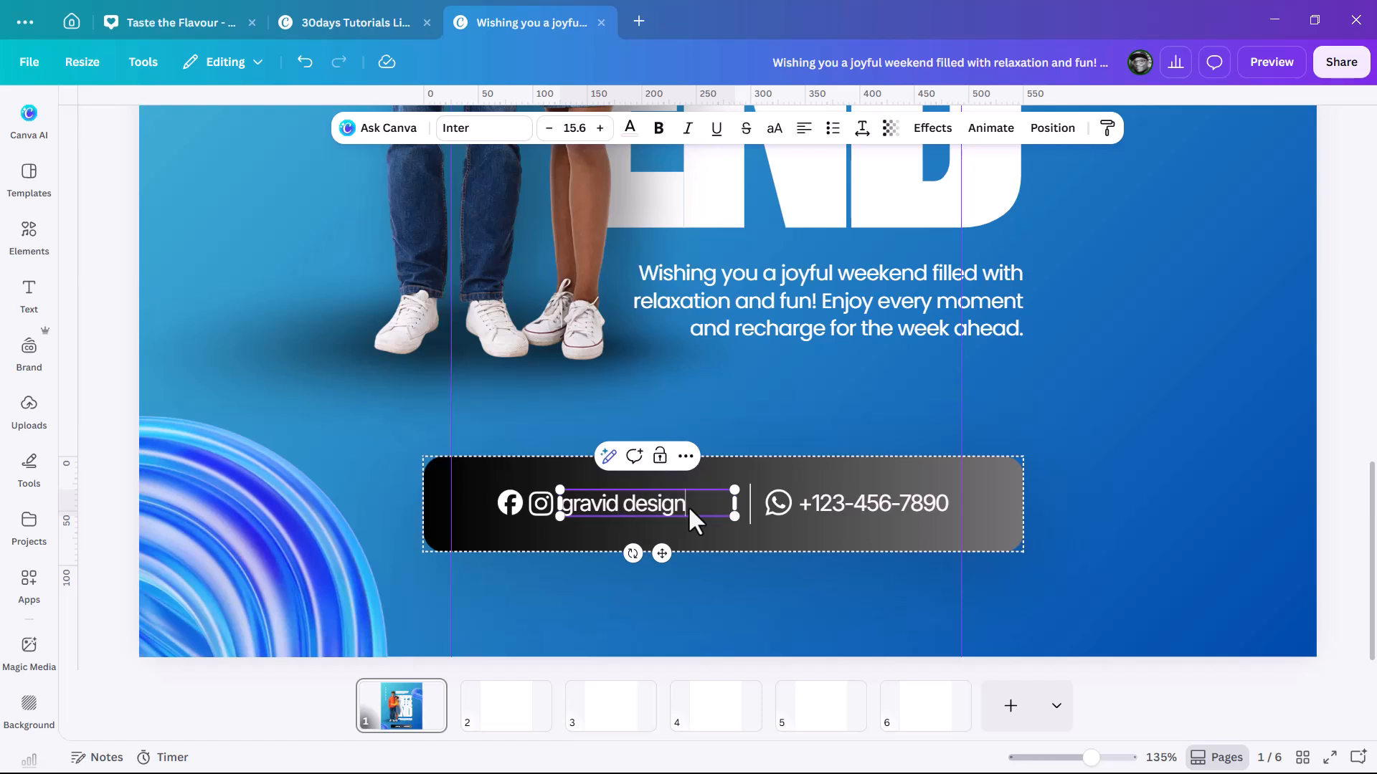
{"action": "left_click", "coordinate": [1199, 474]}
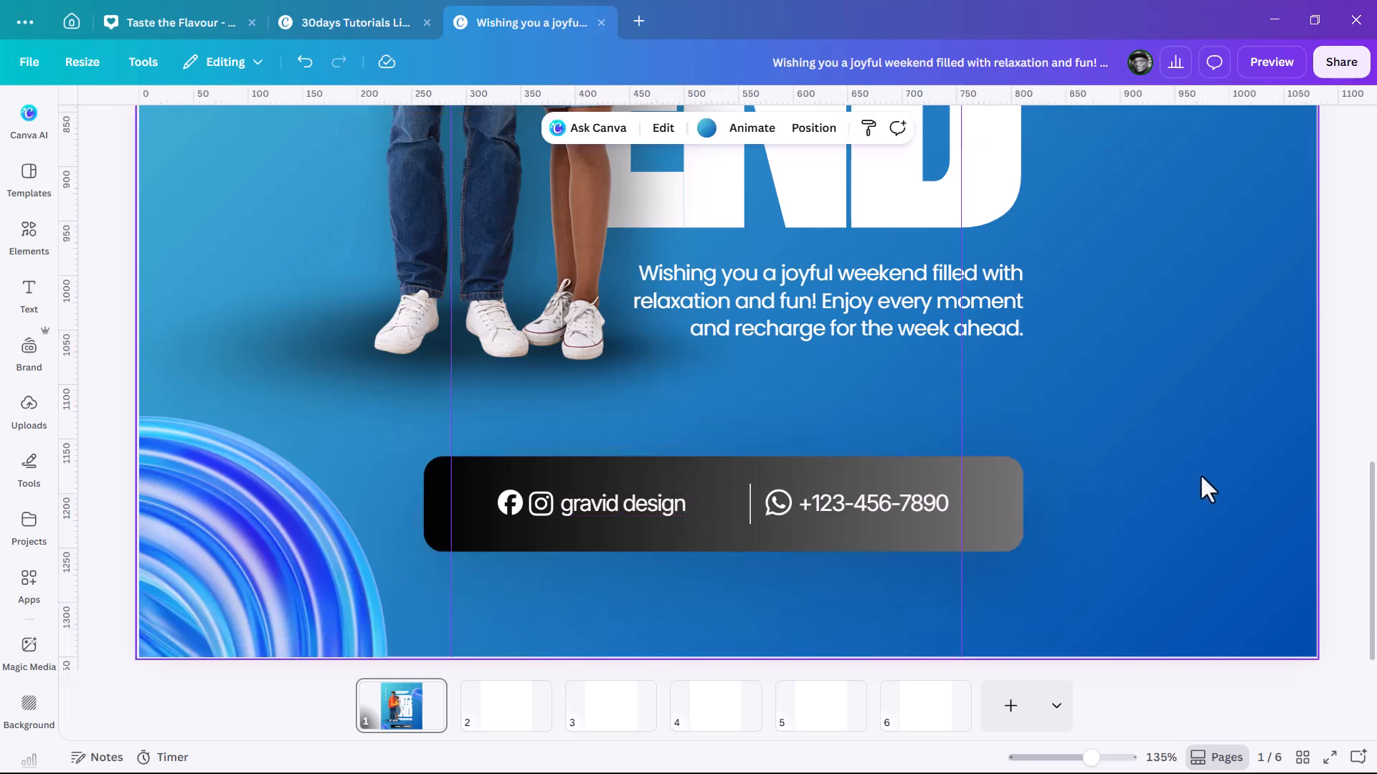
Undo the replacement of the contact bar's website text
{"action": "left_click", "coordinate": [750, 506]}
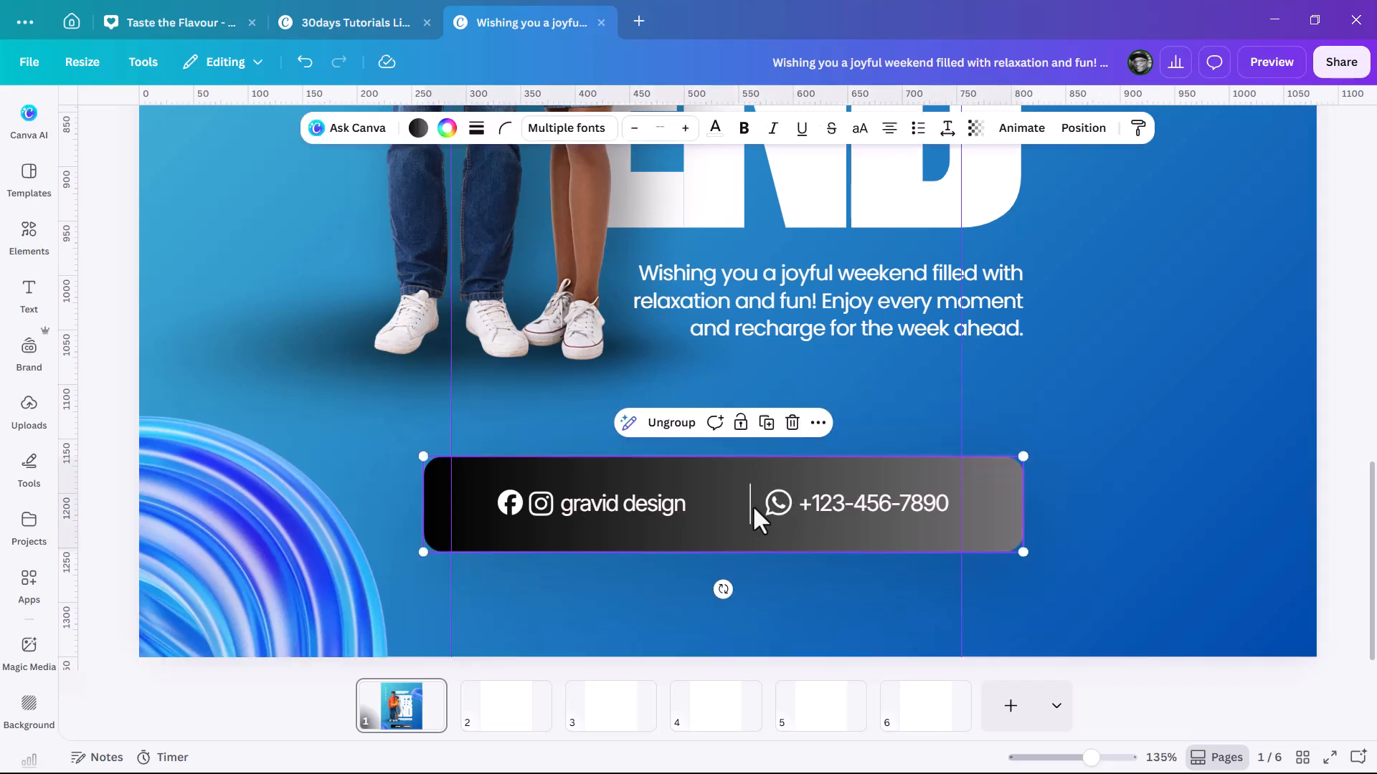
{"action": "key", "text": "BackSpace"}
{"action": "key", "text": "BackSpace"}
{"action": "key", "text": "BackSpace"}
{"action": "key", "text": "BackSpace"}
{"action": "key", "text": "BackSpace"}
{"action": "key", "text": "BackSpace"}
{"action": "key", "text": "BackSpace"}
{"action": "key", "text": "BackSpace"}
{"action": "key", "text": "BackSpace"}
{"action": "key", "text": "BackSpace"}
{"action": "key", "text": "ctrl+z"}
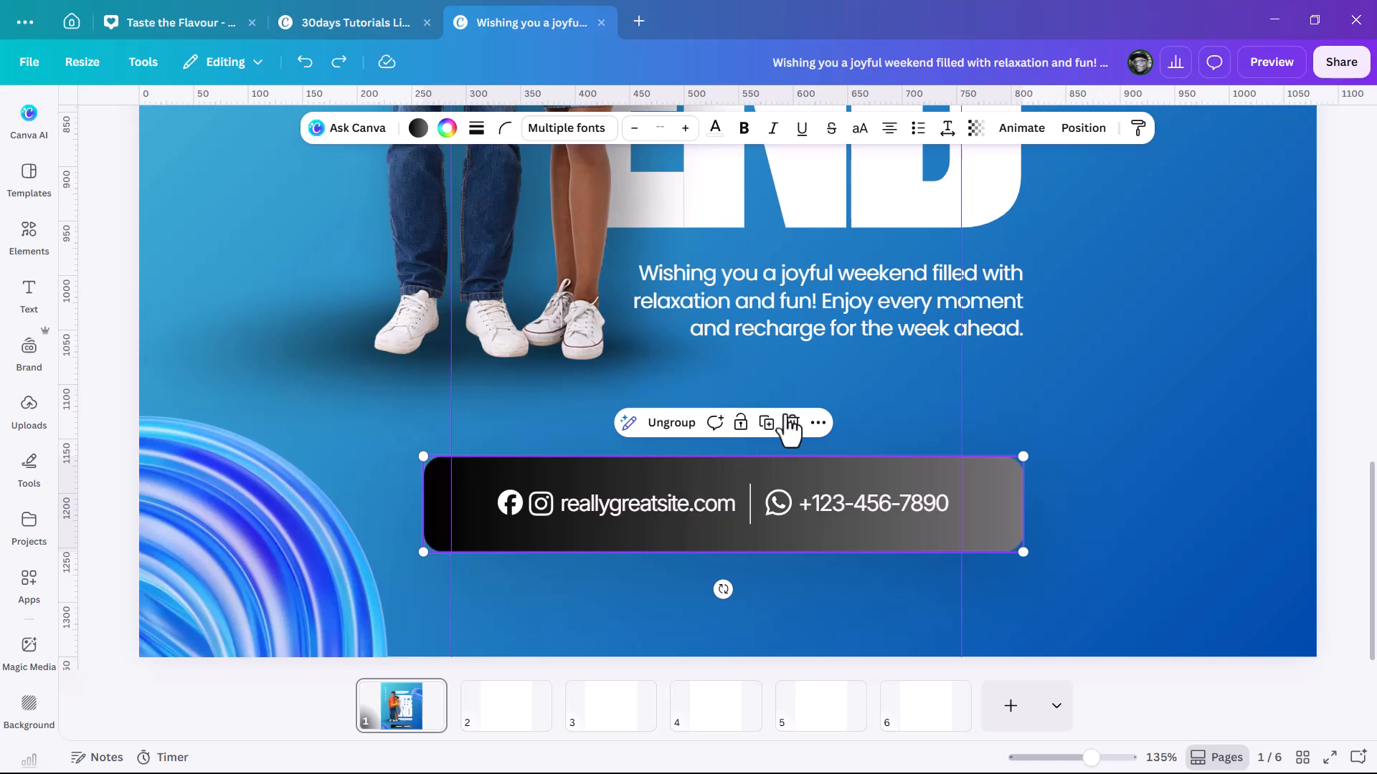
{"action": "scroll", "coordinate": [818, 443], "scroll_direction": "down", "scroll_amount": 5, "text": "ctrl"}
{"action": "scroll", "coordinate": [811, 443], "scroll_direction": "down", "scroll_amount": 4, "text": "ctrl"}
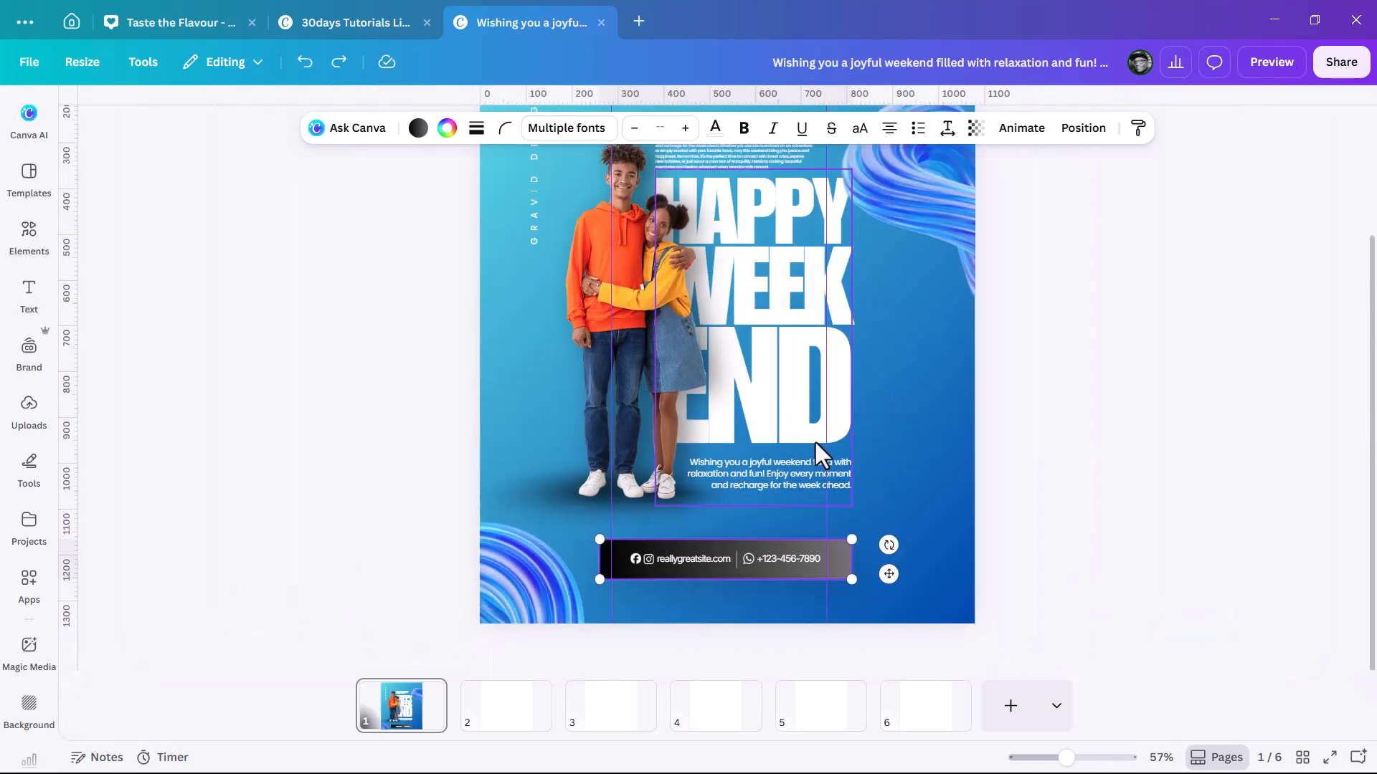
{"action": "left_click", "coordinate": [1046, 298]}
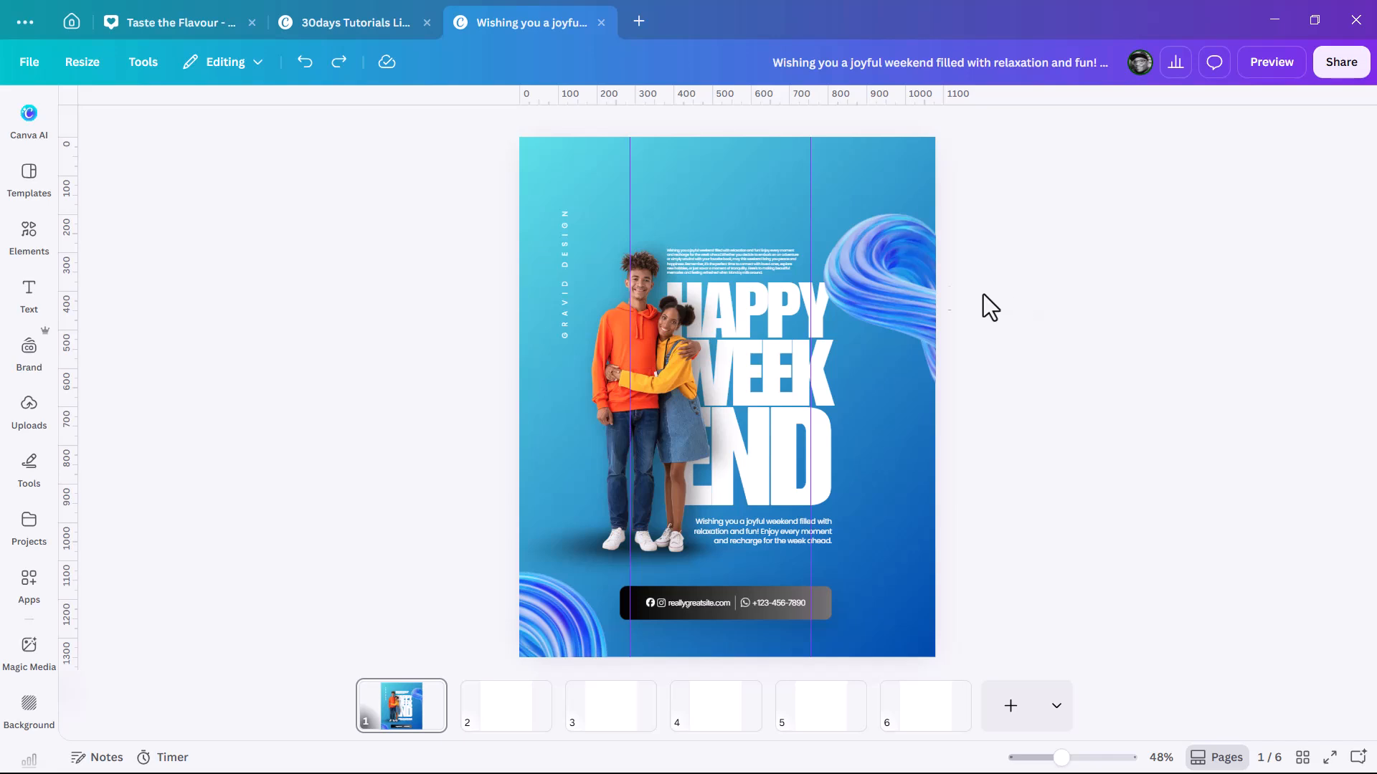
{"action": "left_click", "coordinate": [923, 259]}
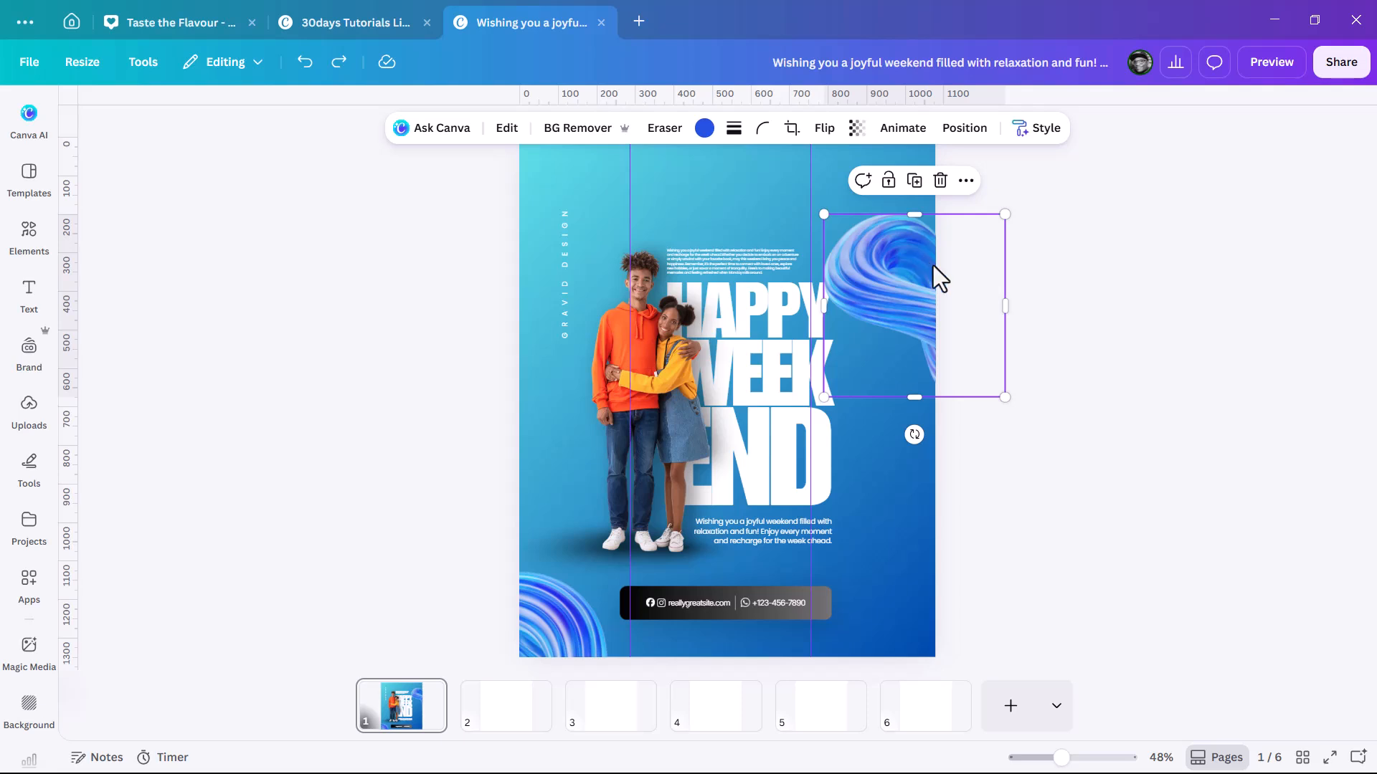
{"action": "left_click", "coordinate": [1168, 282]}
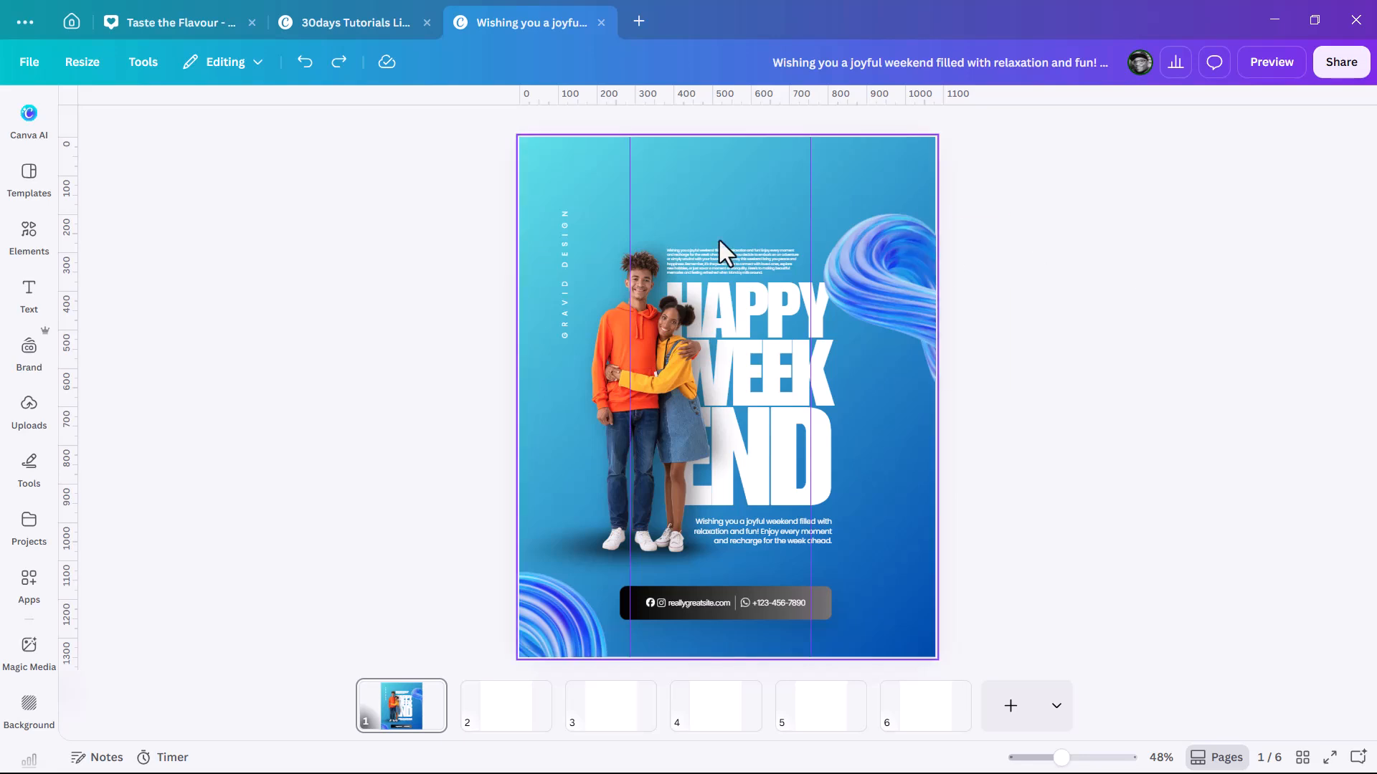
Widen the small paragraph above the headline slightly, and nudge it up together with the HAPPY WEEKEND headline group
{"action": "left_click", "coordinate": [755, 261]}
{"action": "left_click_drag", "start_coordinate": [797, 244], "coordinate": [806, 244]}
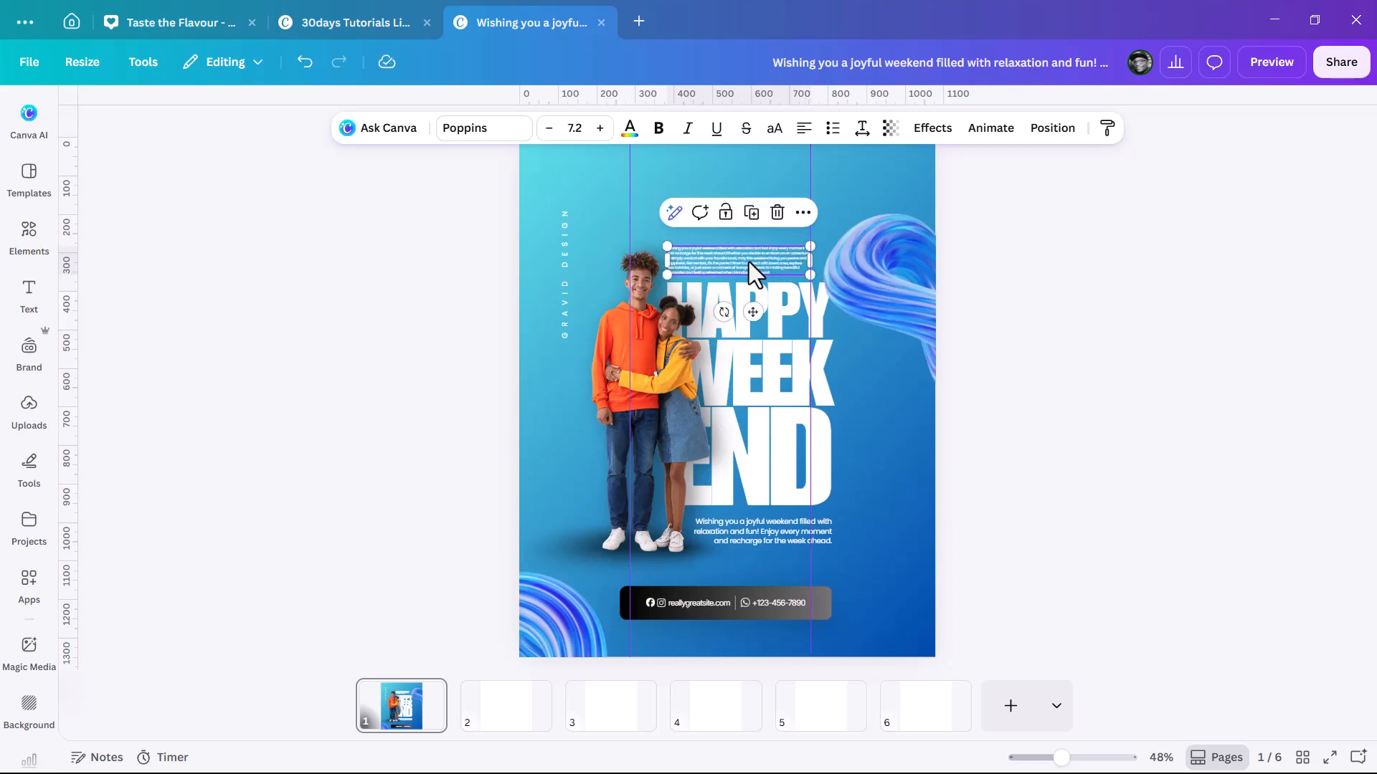
{"action": "left_click", "coordinate": [772, 308]}
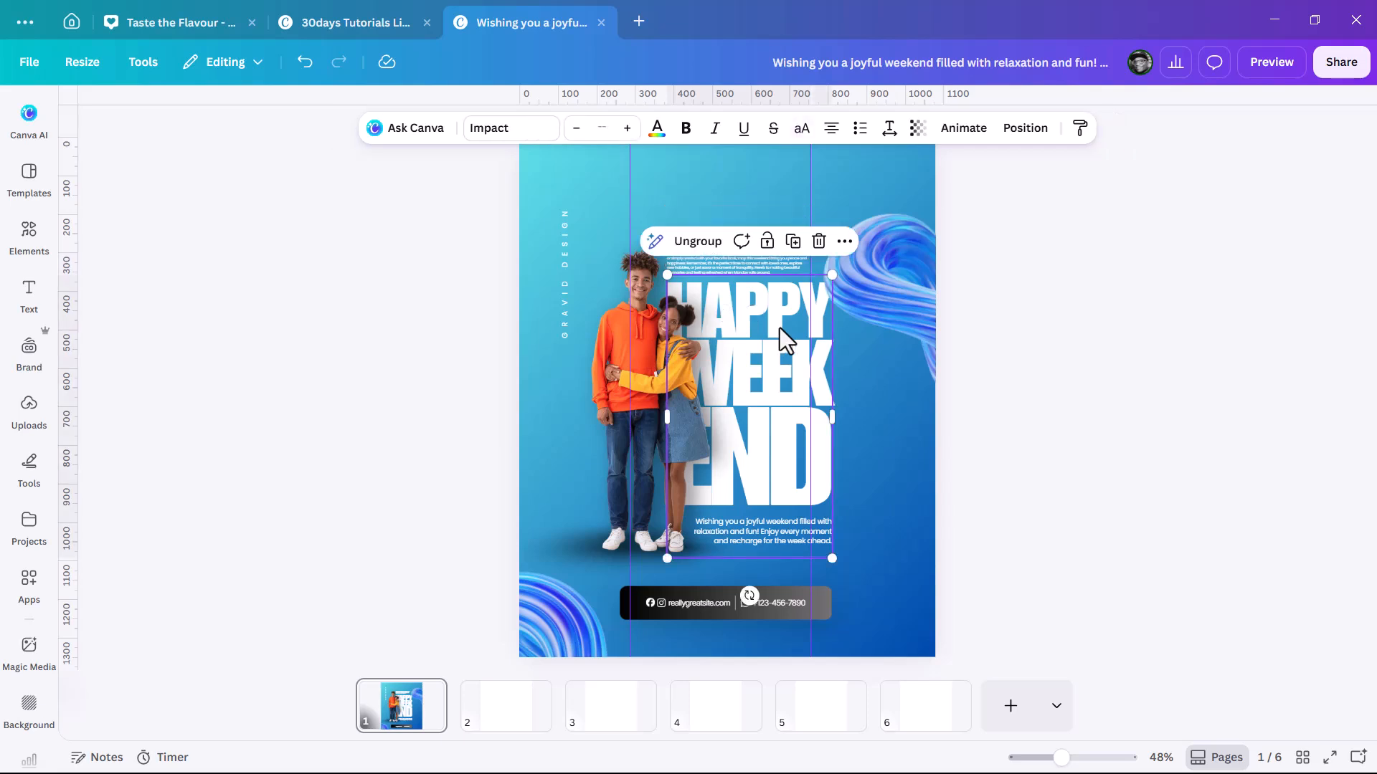
{"action": "left_click", "coordinate": [768, 264], "text": "shift"}
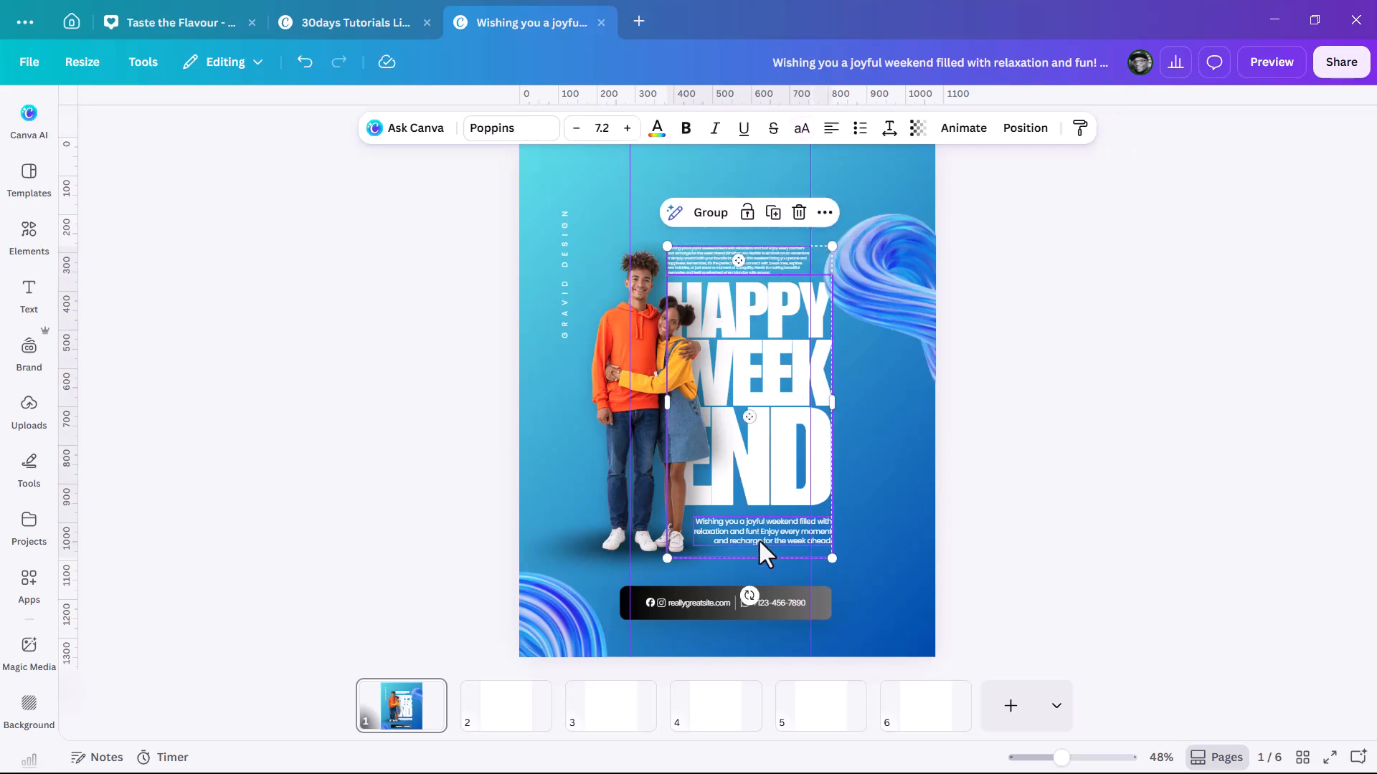
{"action": "left_click_drag", "start_coordinate": [789, 433], "coordinate": [788, 427]}
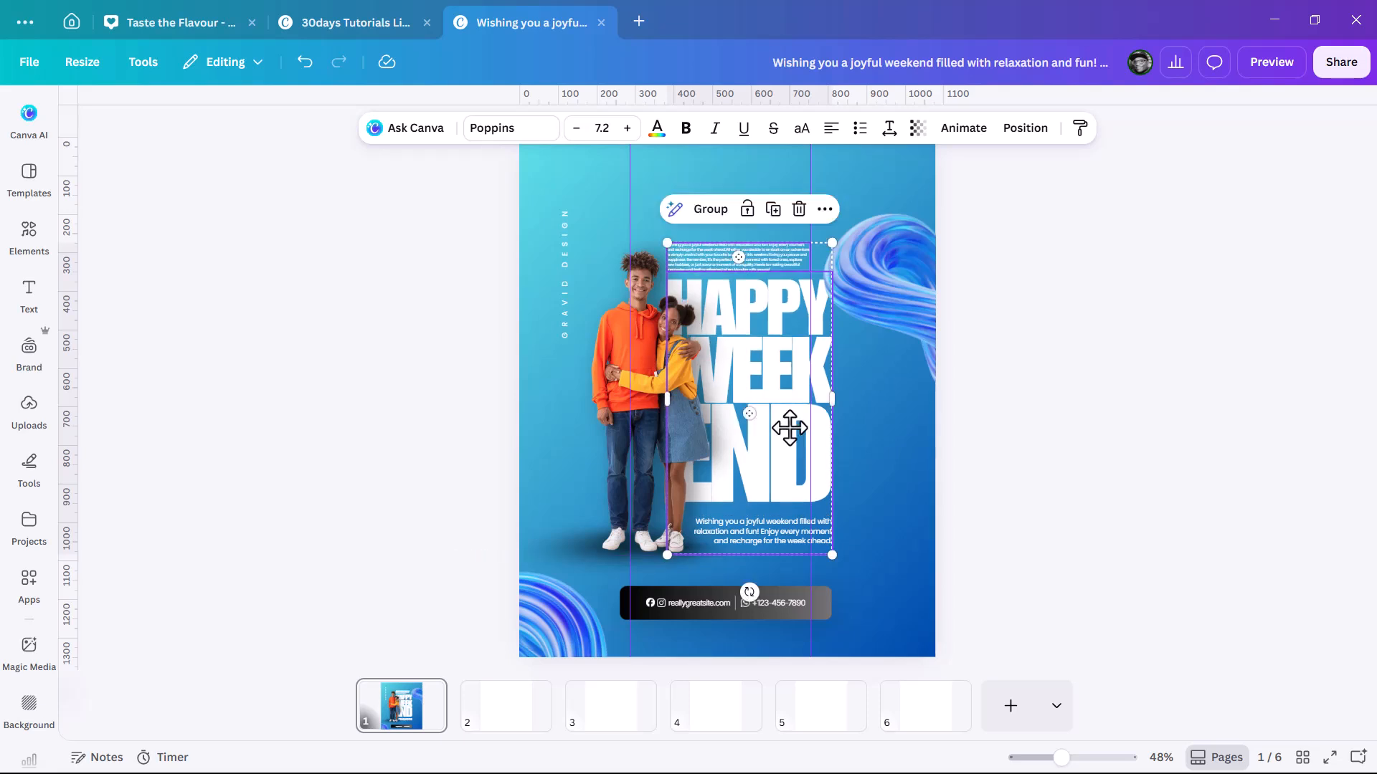
{"action": "left_click", "coordinate": [616, 387]}
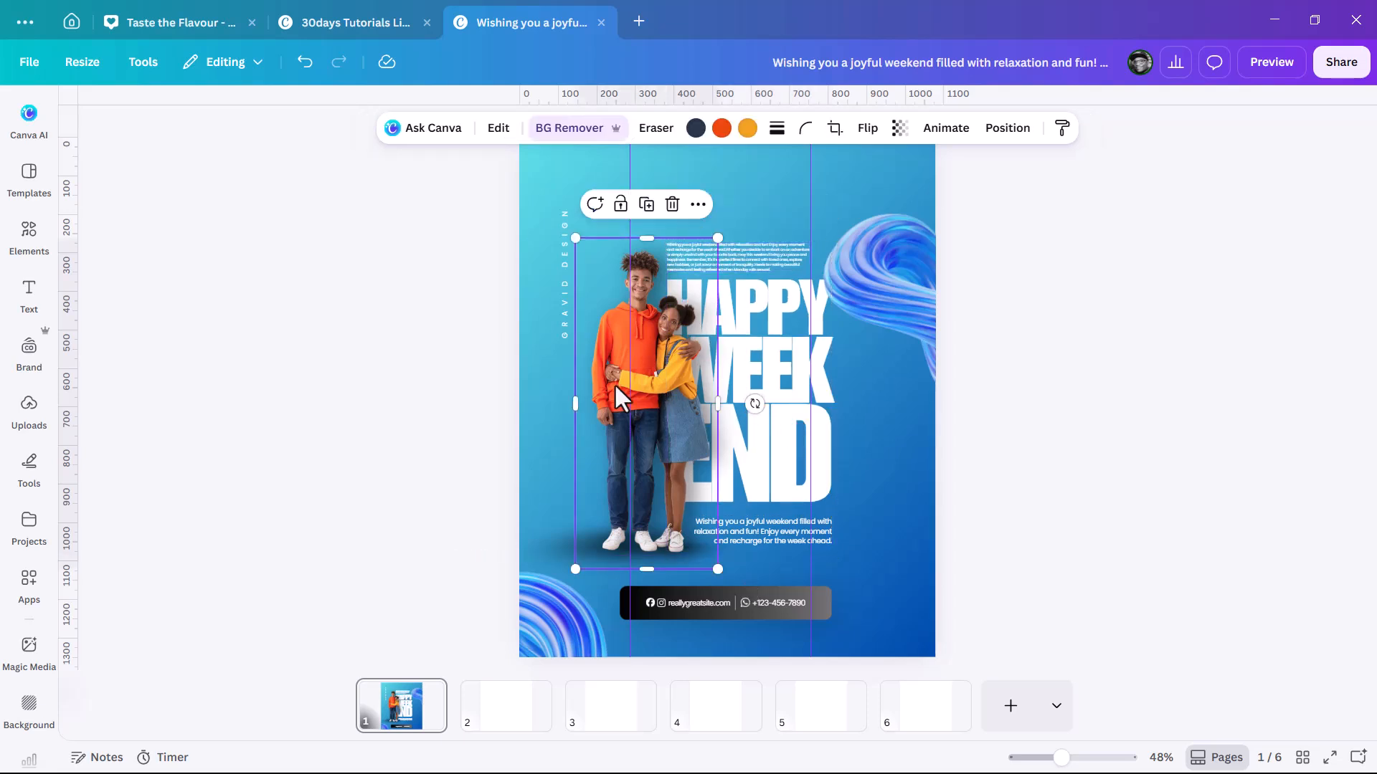
{"action": "left_click", "coordinate": [1078, 400]}
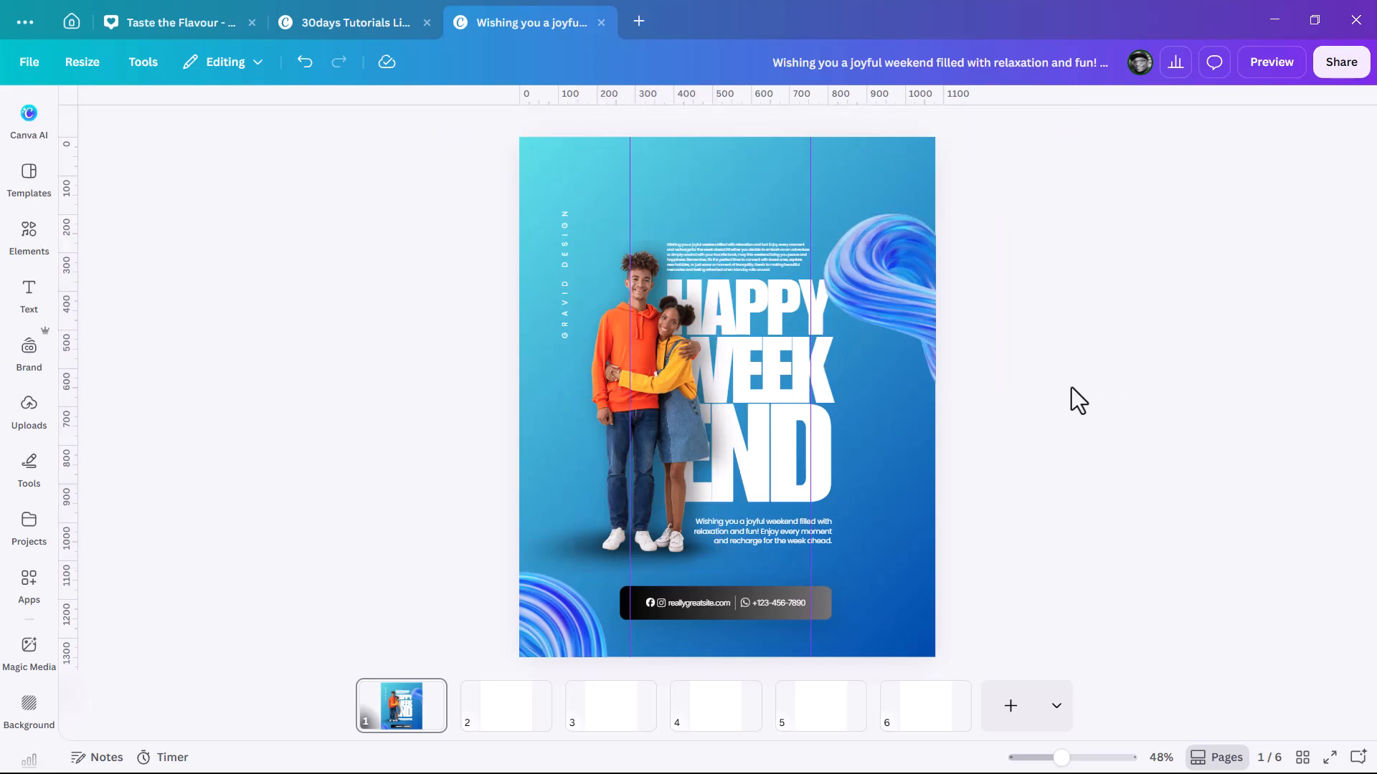
{"action": "scroll", "coordinate": [1072, 388], "scroll_direction": "down", "scroll_amount": 5}
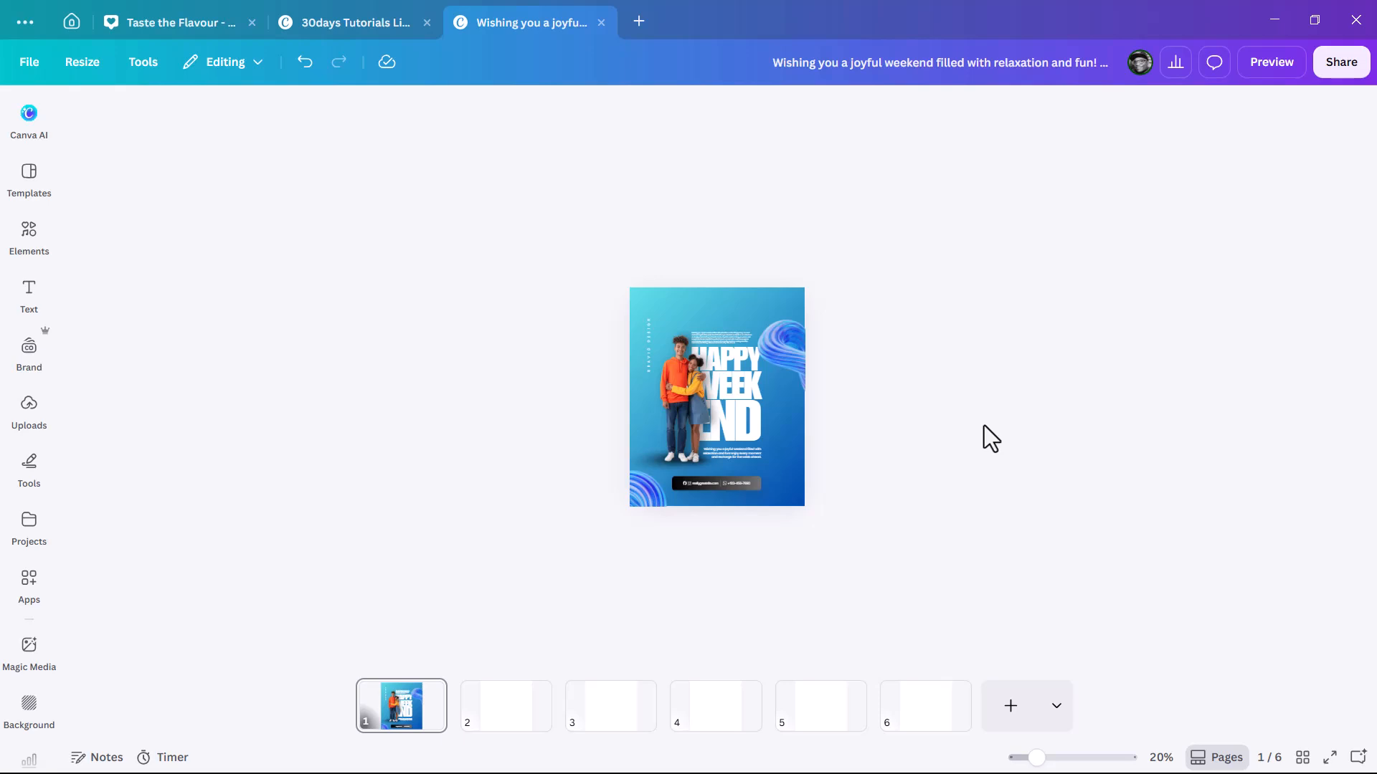
{"action": "scroll", "coordinate": [782, 397], "scroll_direction": "up", "scroll_amount": 5}
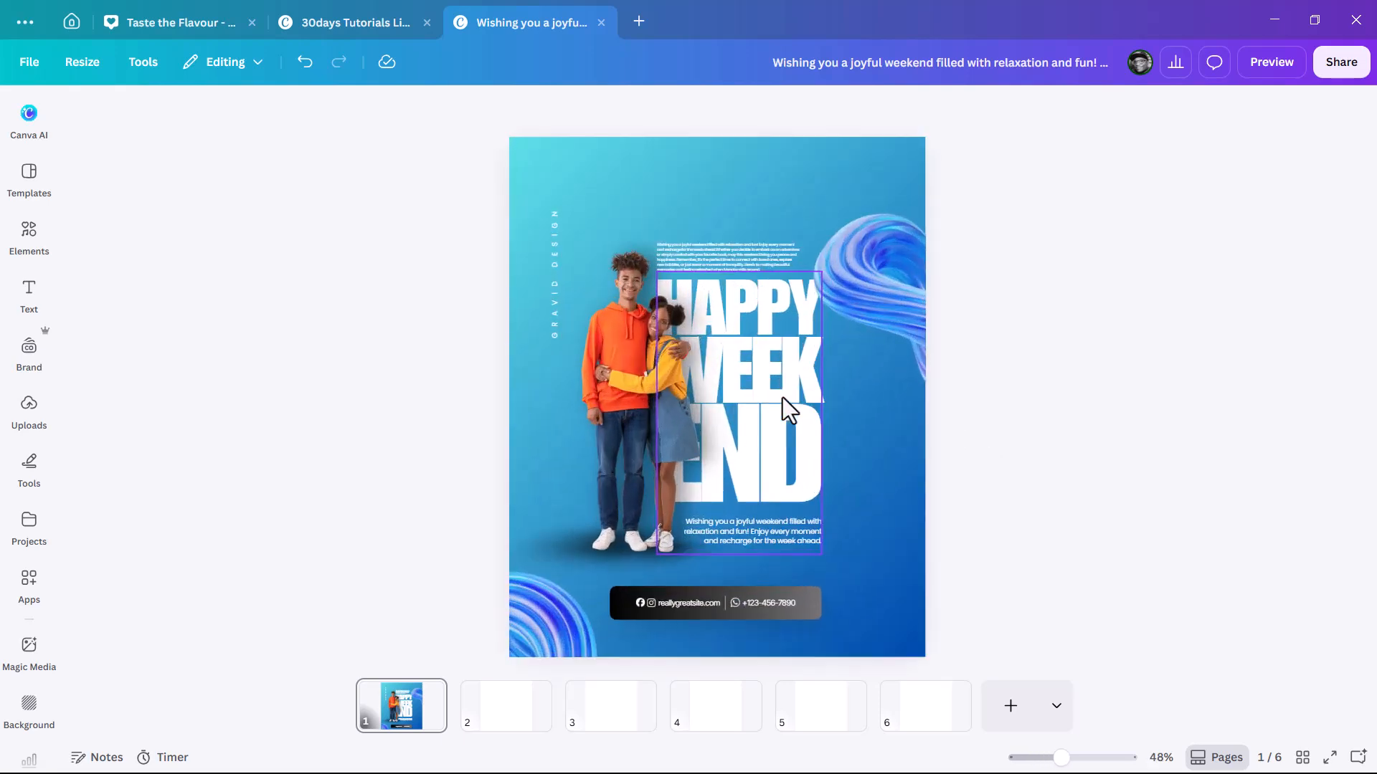